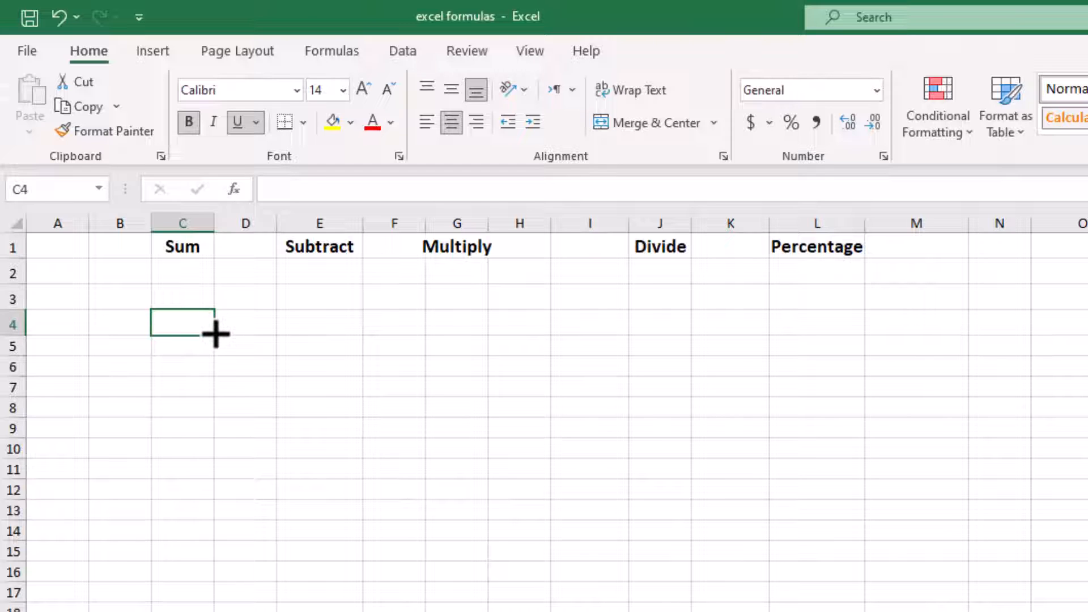
# Enter the numbers 56, 63, 65 and 78 in cells C3 through C6 under the Sum heading
pyautogui.click(181, 300)
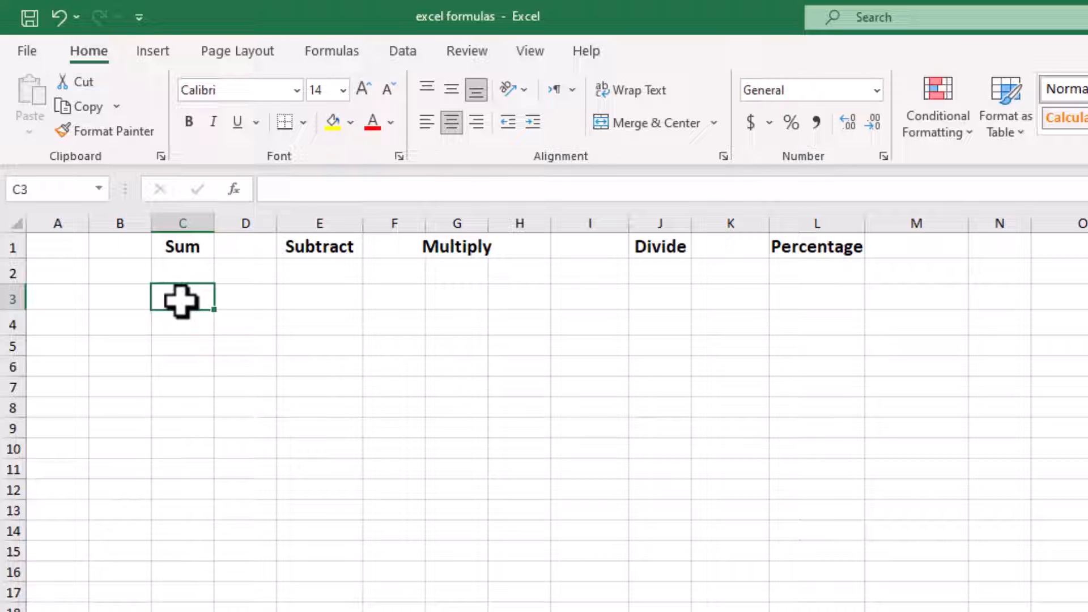
pyautogui.write('56')
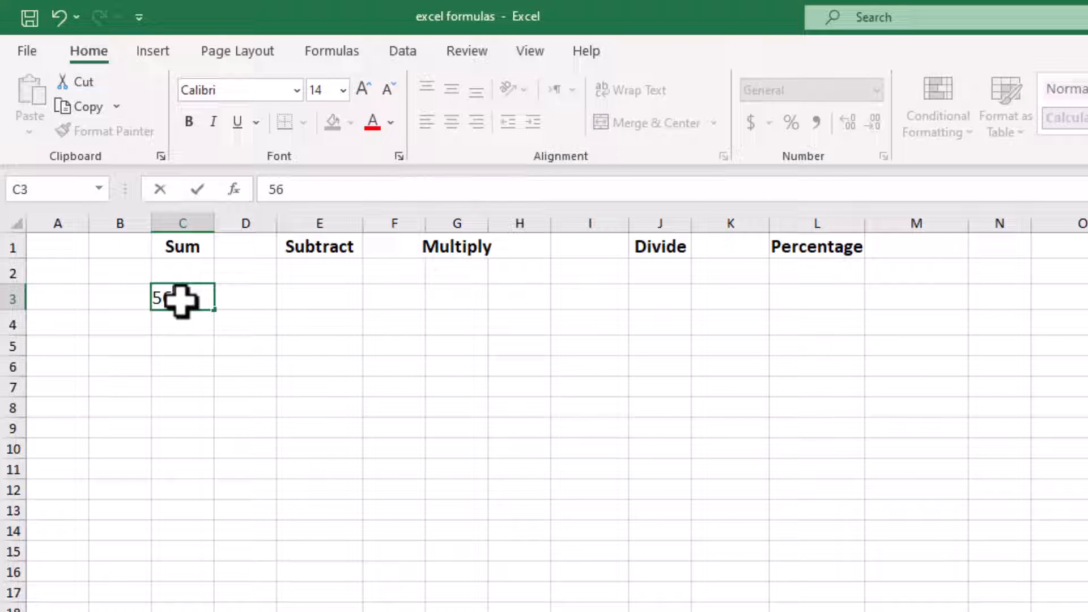
pyautogui.click(183, 322)
pyautogui.write('63')
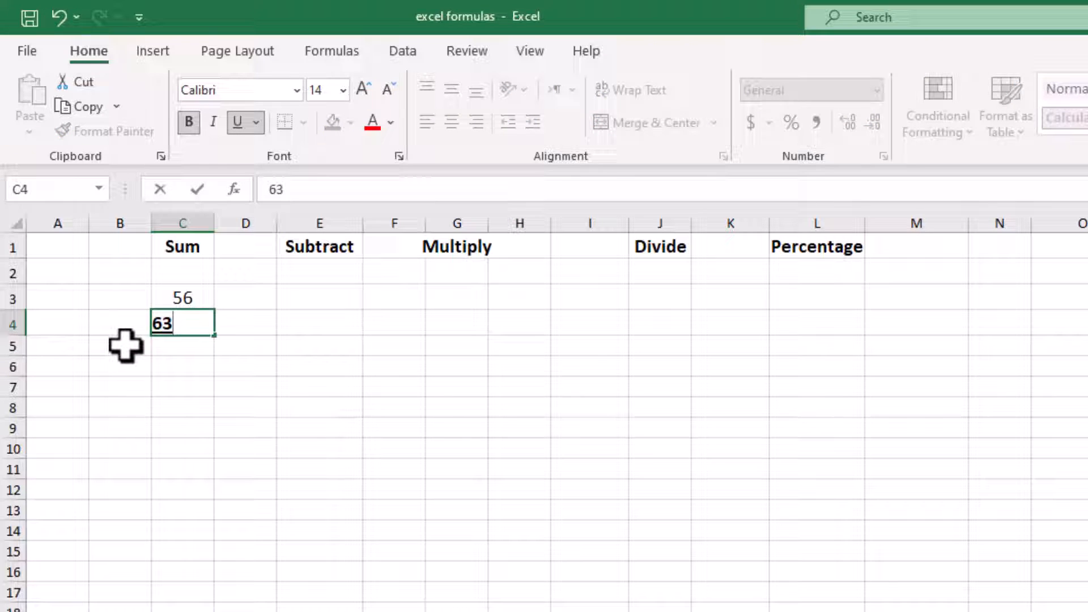
pyautogui.click(179, 346)
pyautogui.write('65')
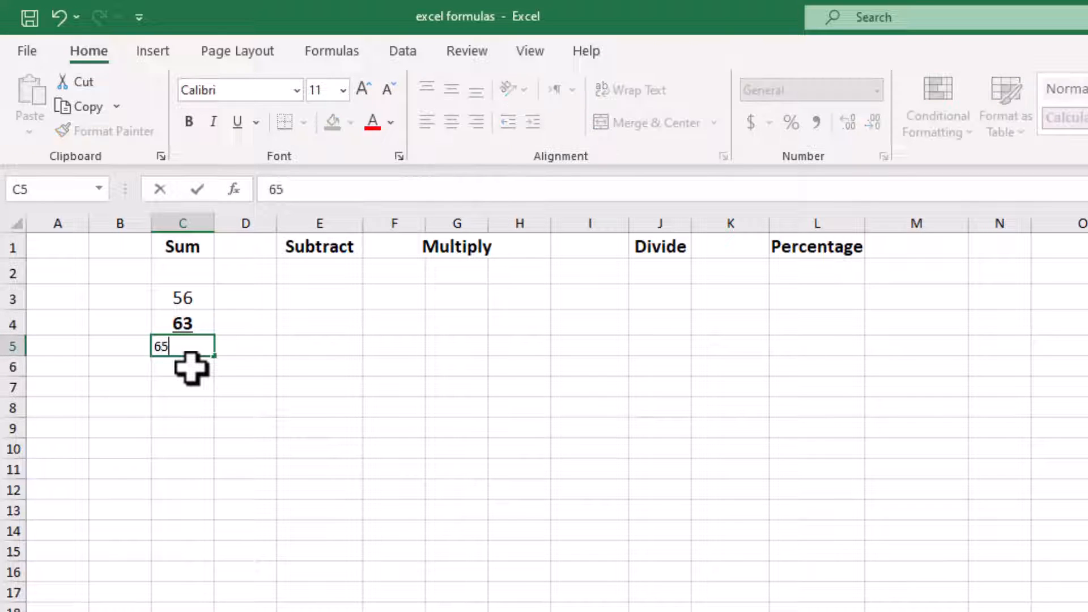
pyautogui.click(203, 367)
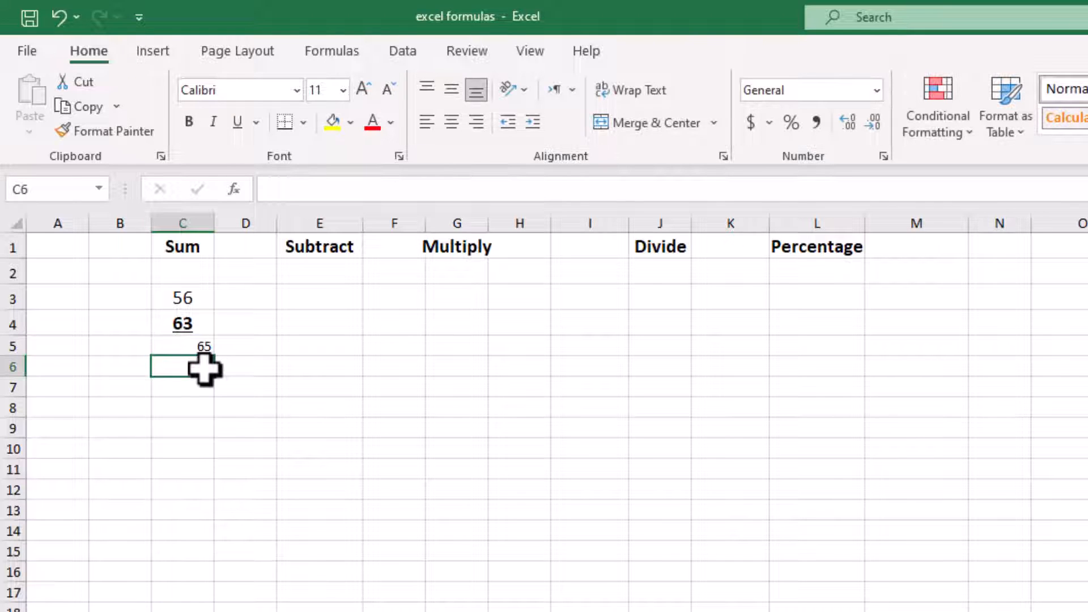
pyautogui.write('78')
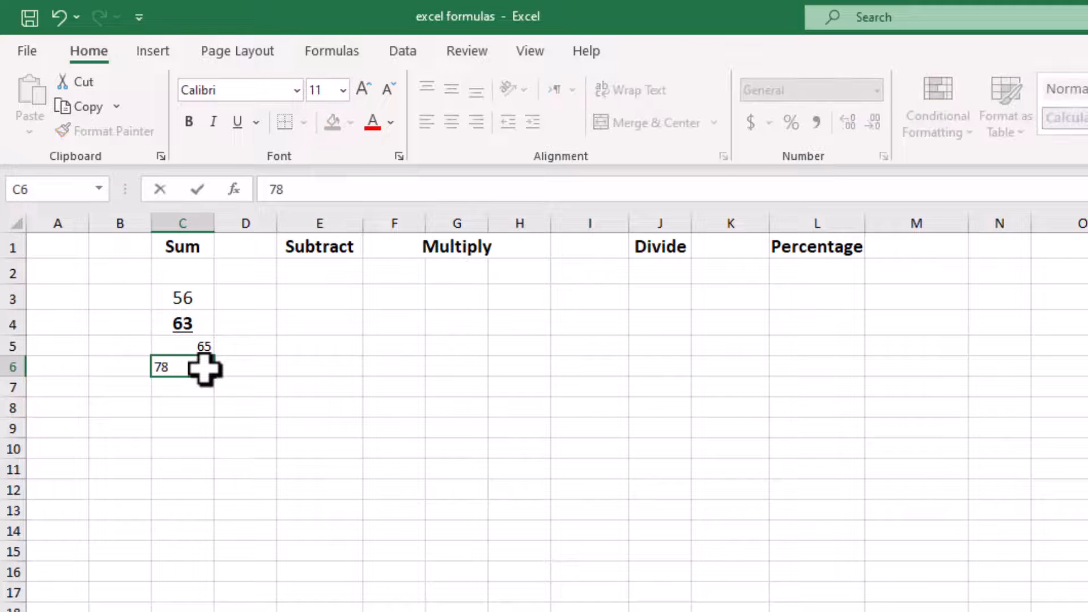
pyautogui.click(185, 387)
# Enter 56 in cell C8 below the list of numbers
pyautogui.click(187, 411)
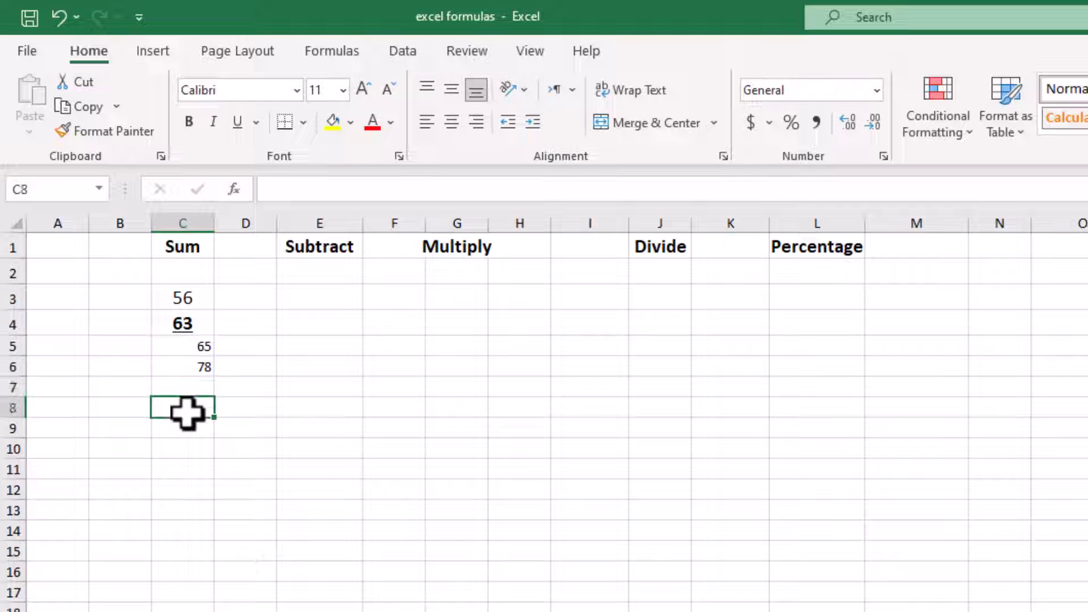
pyautogui.write('56')
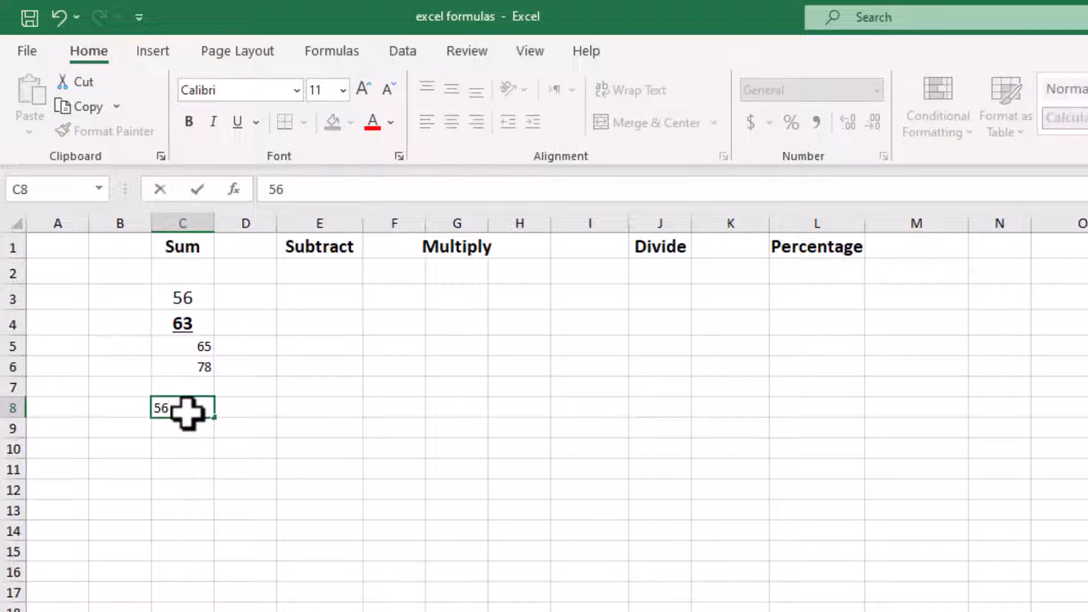
pyautogui.click(183, 222)
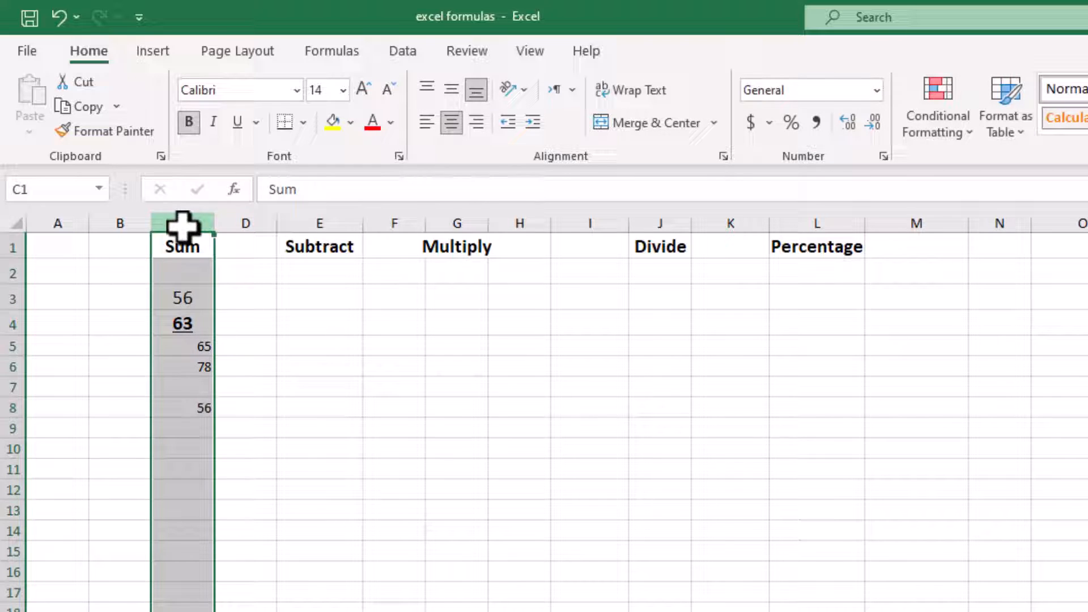
pyautogui.click(195, 298)
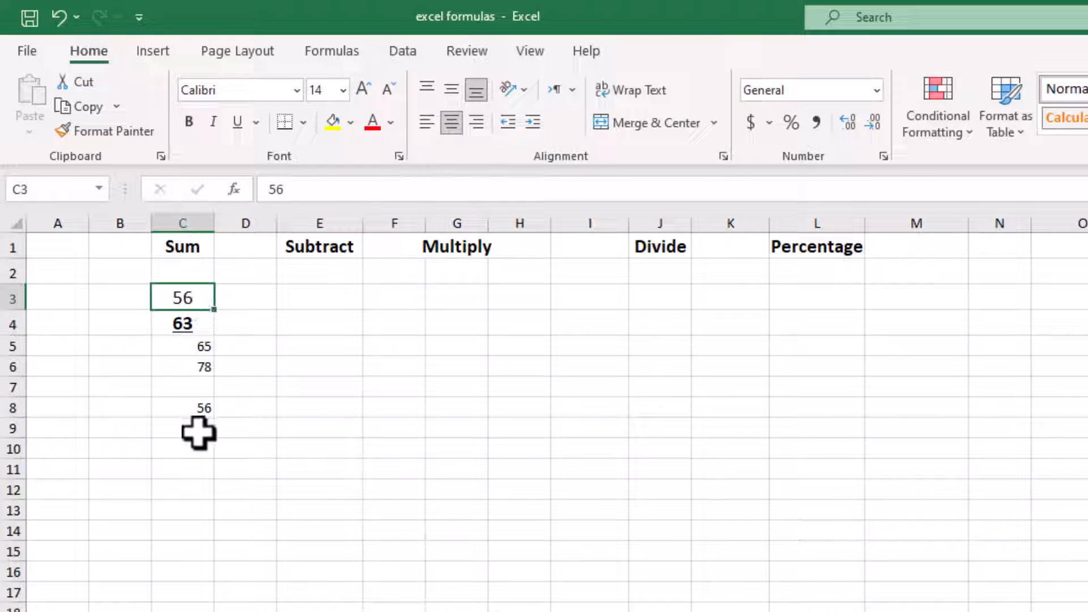
pyautogui.click(199, 451)
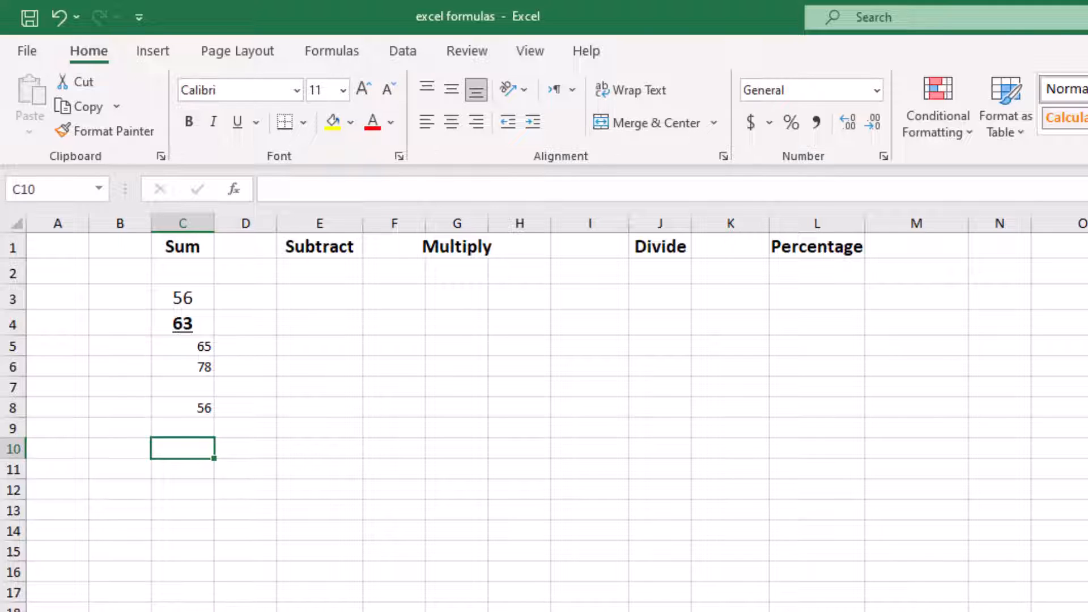
pyautogui.scroll(4, 544, 411)
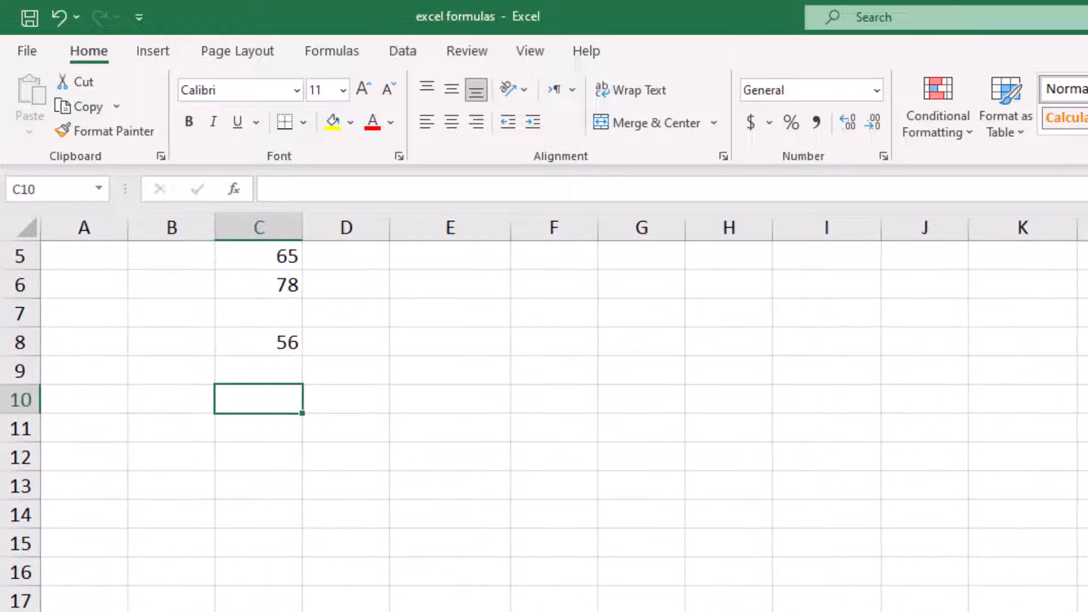
pyautogui.scroll(3, 544, 412)
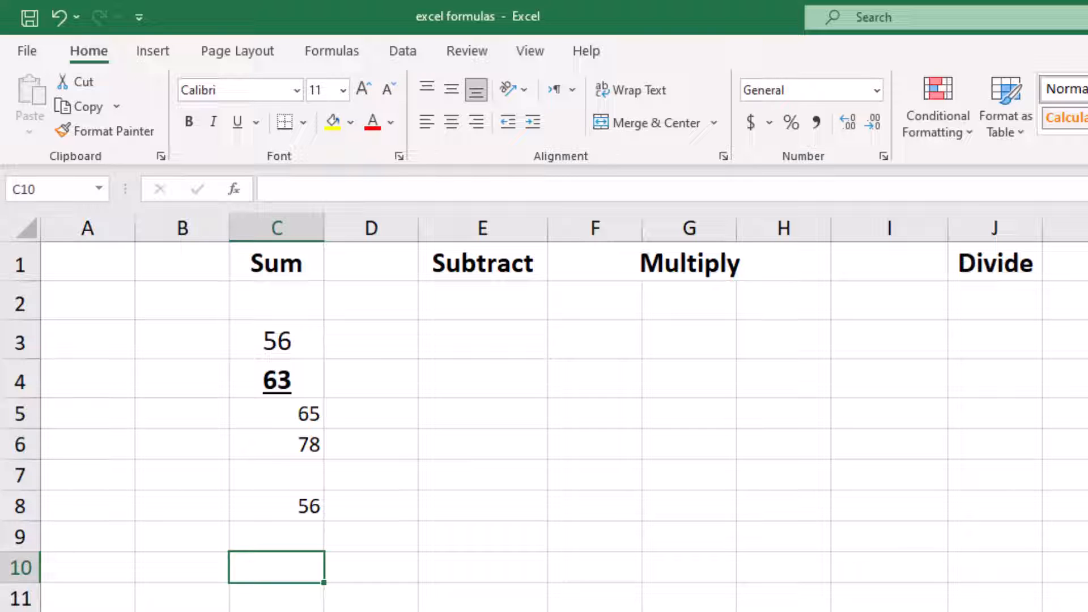
pyautogui.scroll(-3, 544, 412)
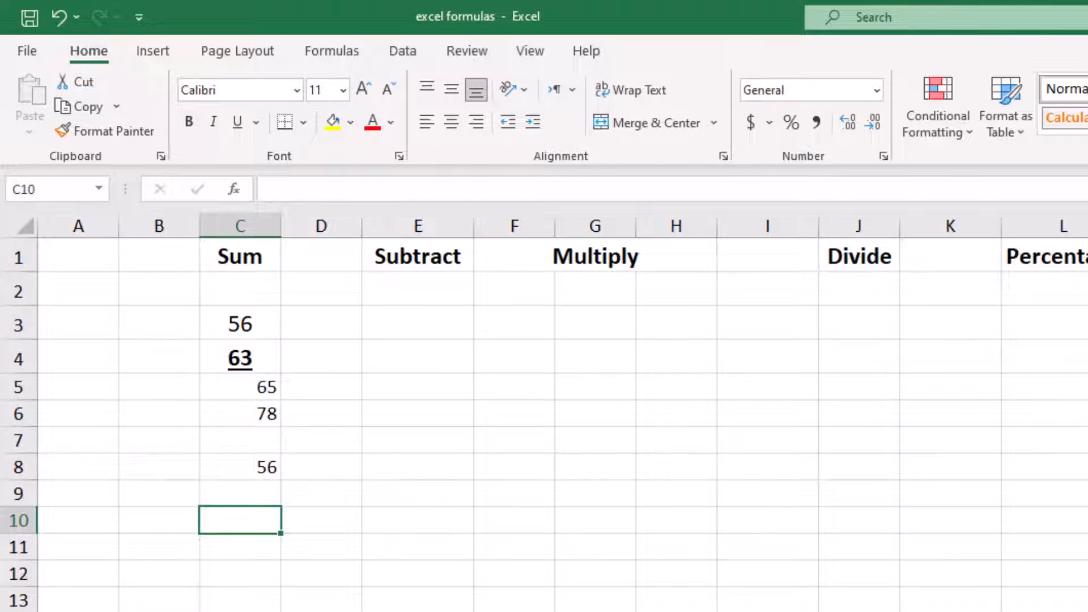
pyautogui.scroll(-2, 544, 412)
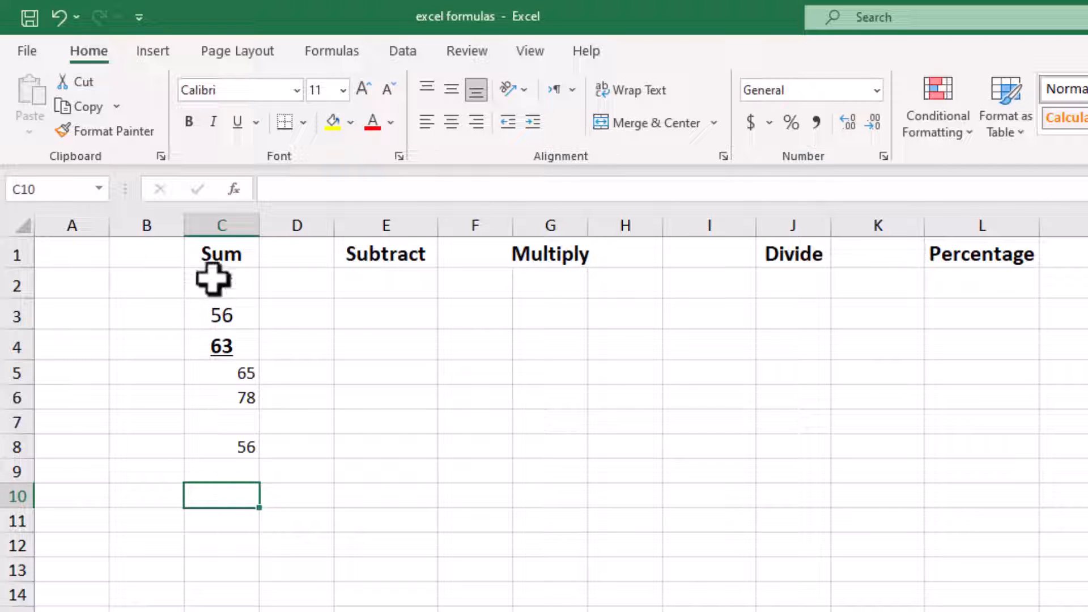
# Center-align the contents of the whole column C
pyautogui.click(225, 221)
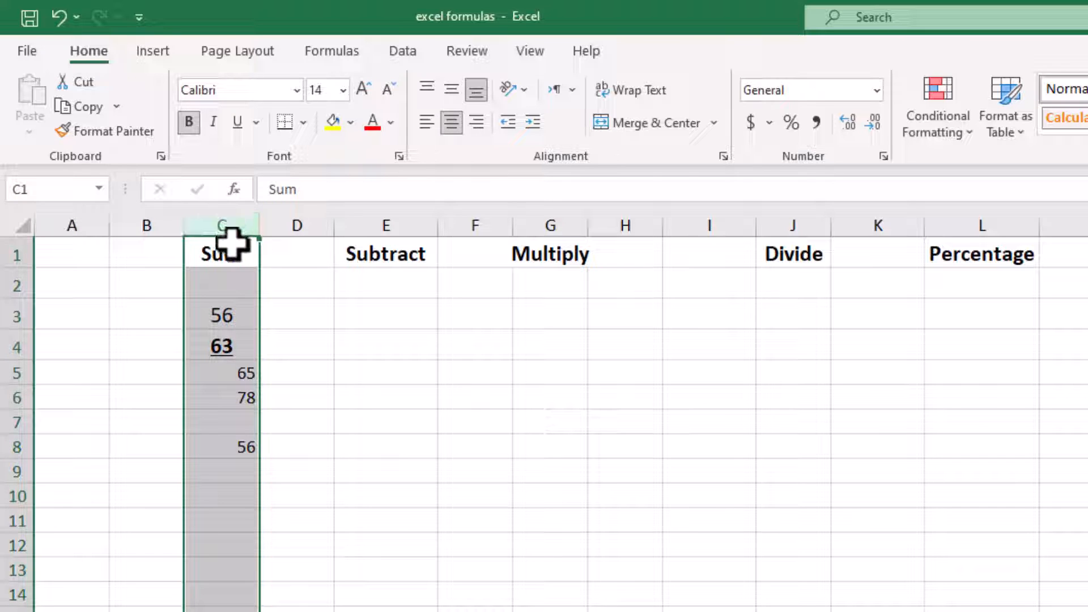
pyautogui.click(452, 122)
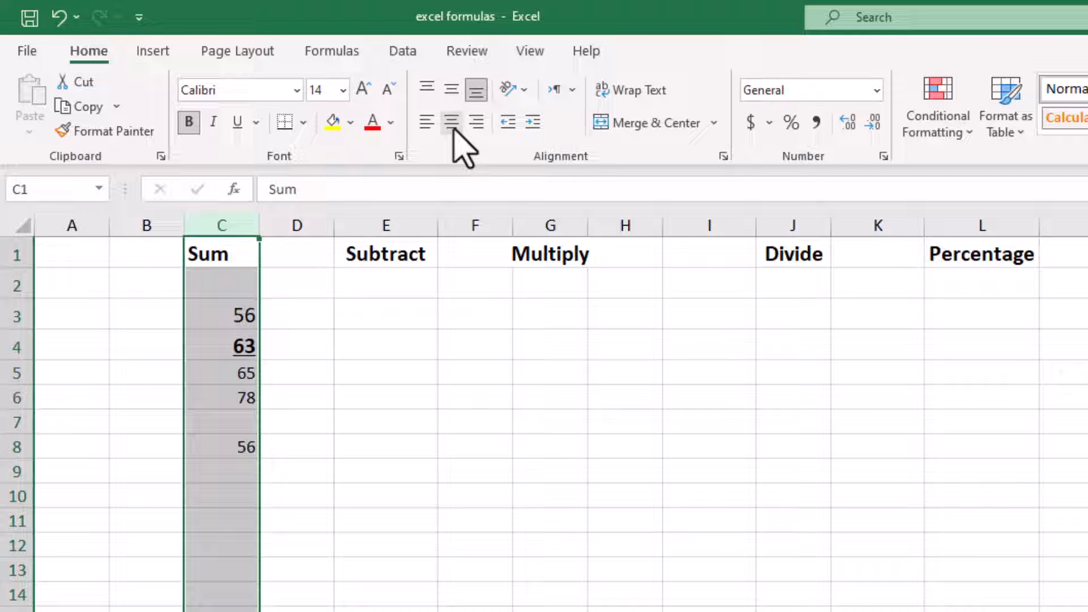
pyautogui.click(451, 122)
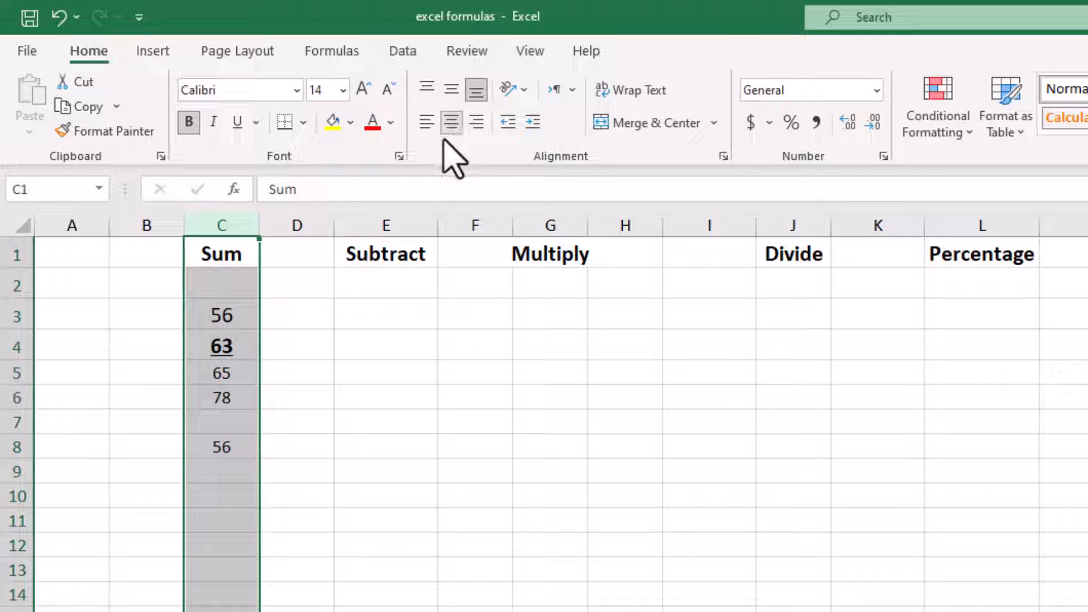
pyautogui.click(226, 254)
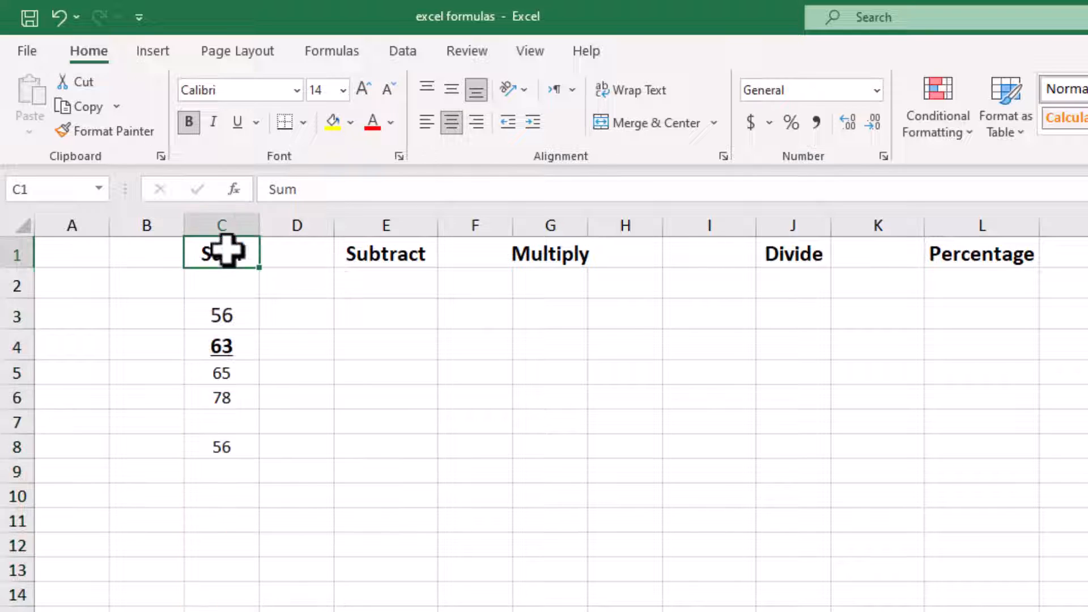
# Delete the 56 from cell C8
pyautogui.click(232, 449)
pyautogui.doubleClick(234, 451)
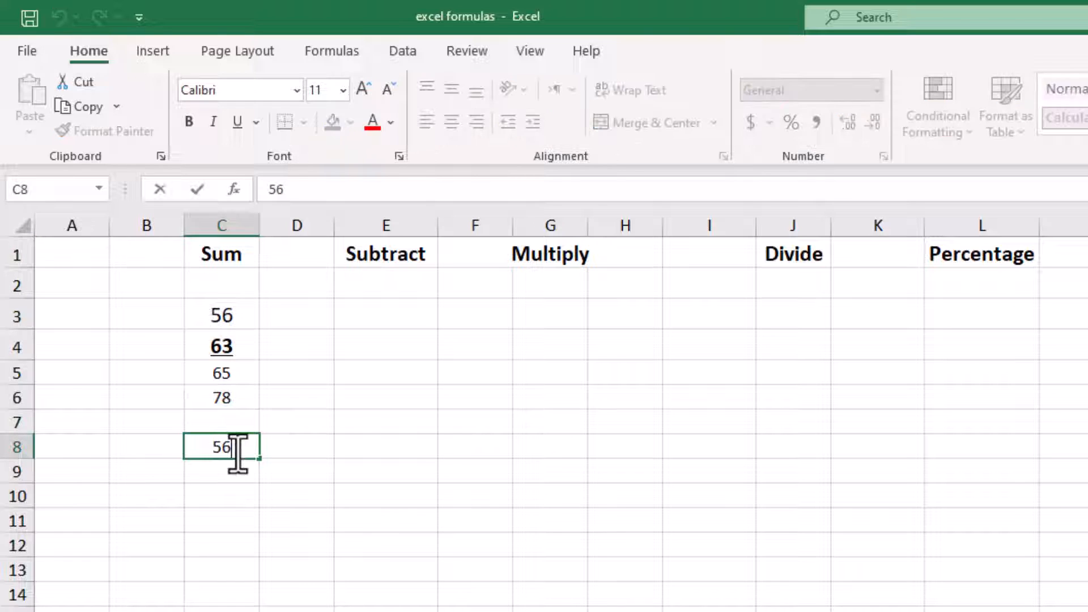
pyautogui.moveTo(238, 453); pyautogui.dragTo(207, 444)
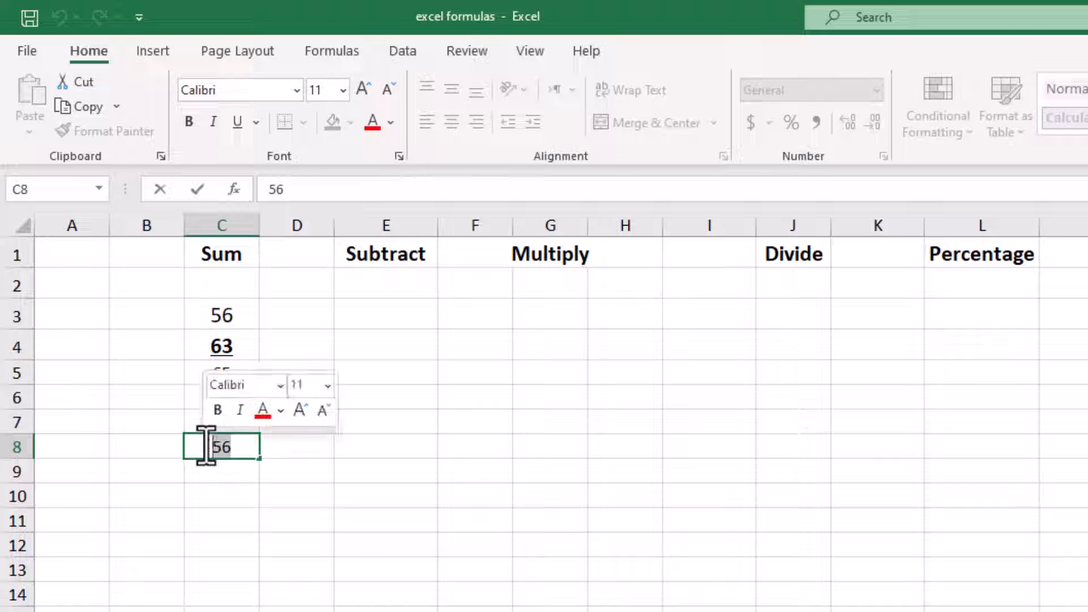
pyautogui.press('BackSpace')
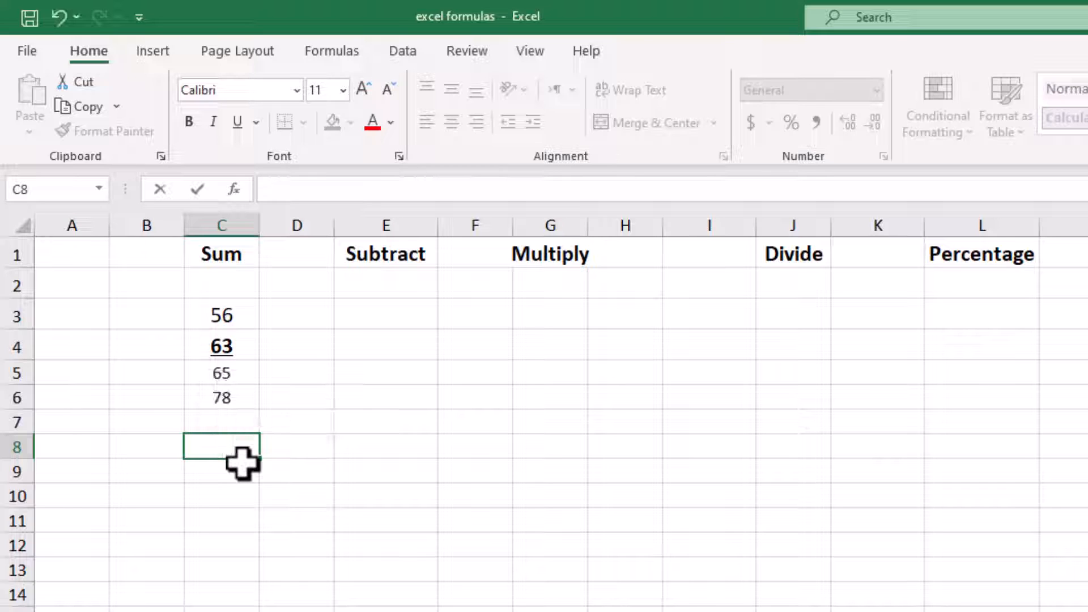
# Build the addition formula =C3+C4+C5+C6 in cell C8 by referencing the four number cells
pyautogui.write('=')
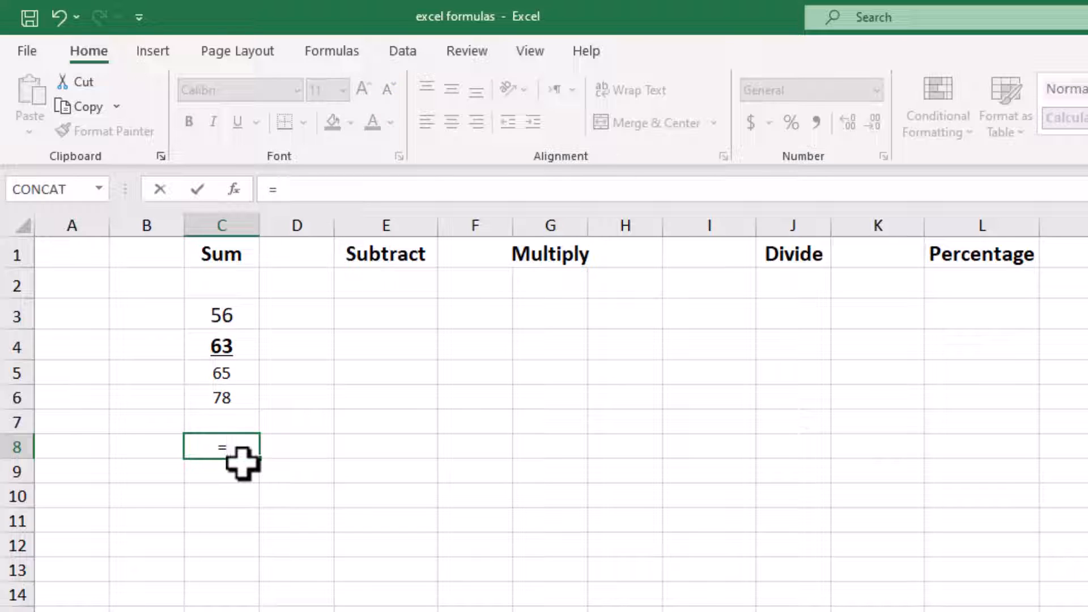
pyautogui.click(231, 319)
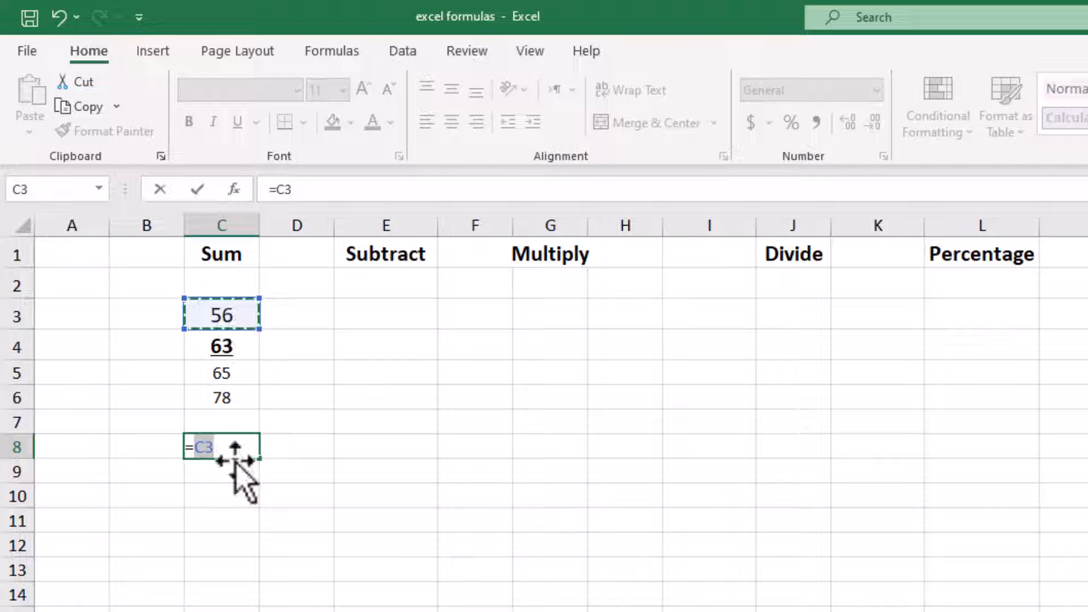
pyautogui.click(233, 448)
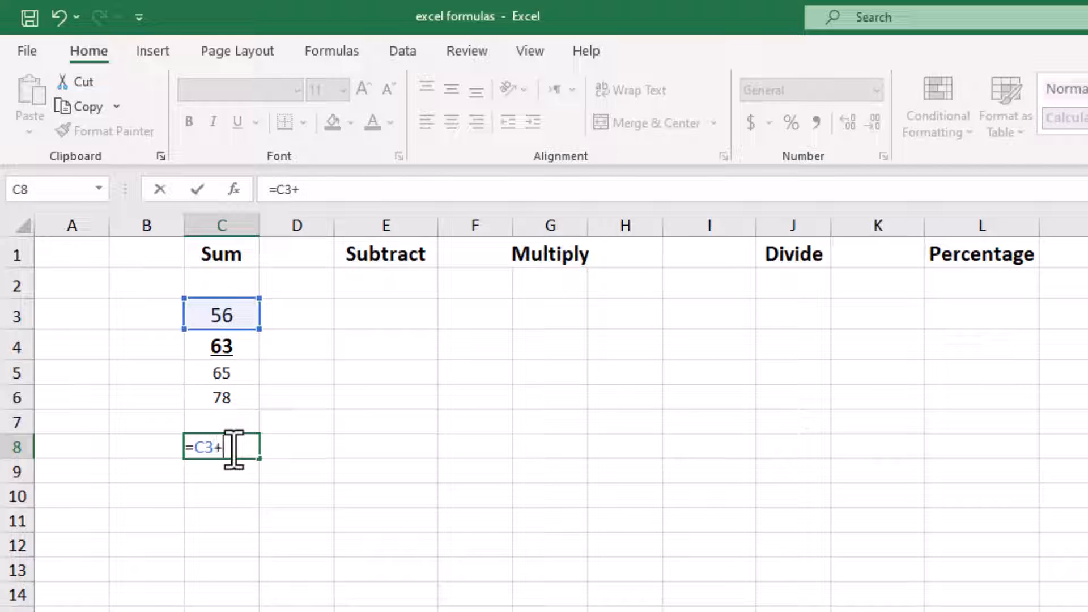
pyautogui.write('+')
pyautogui.click(242, 350)
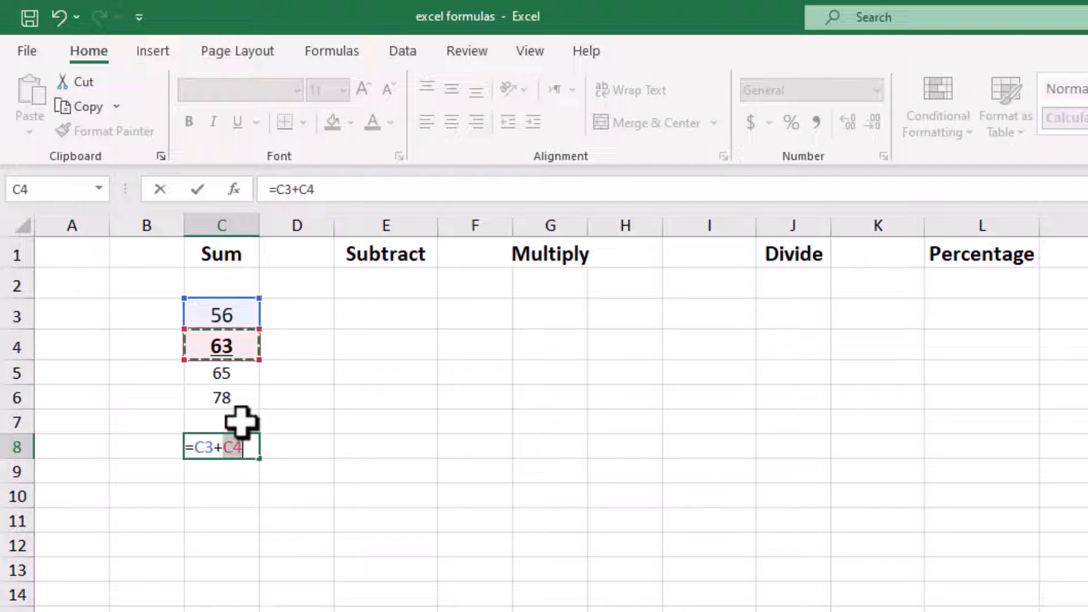
pyautogui.click(254, 453)
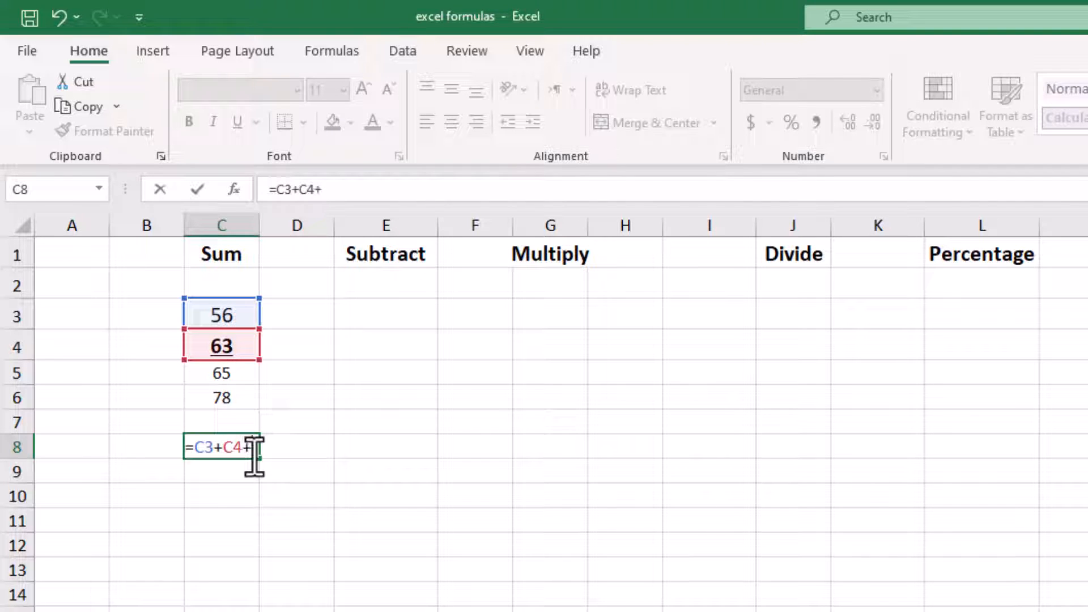
pyautogui.click(231, 373)
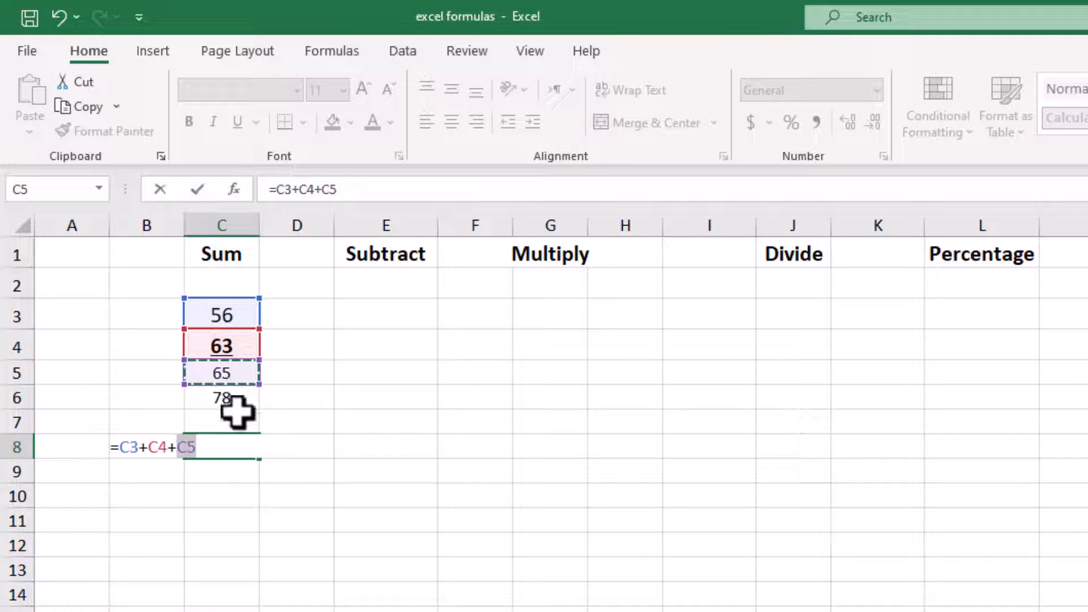
pyautogui.write('+')
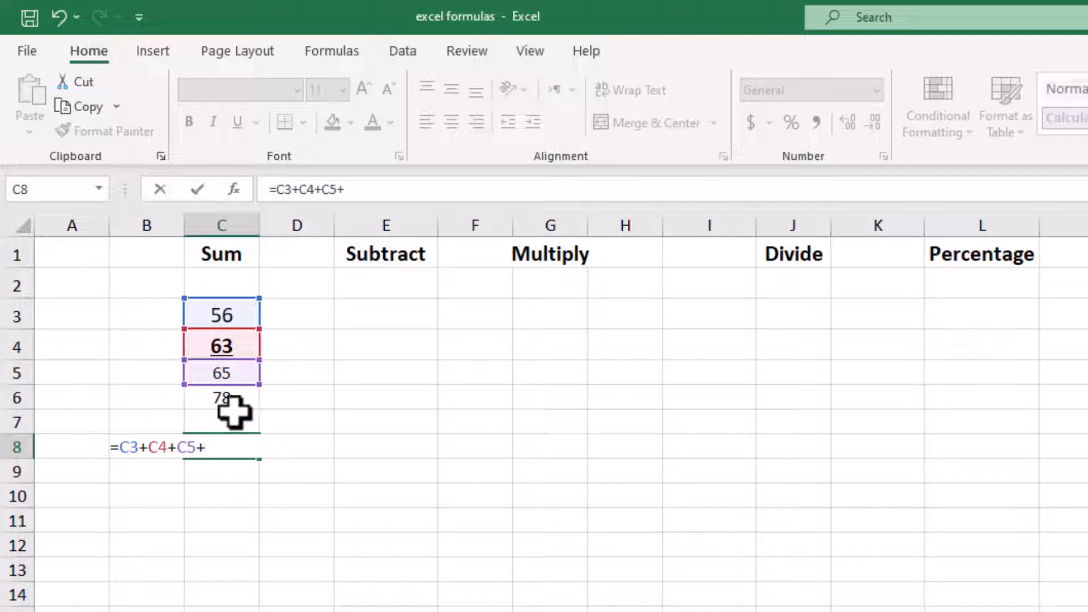
pyautogui.click(231, 400)
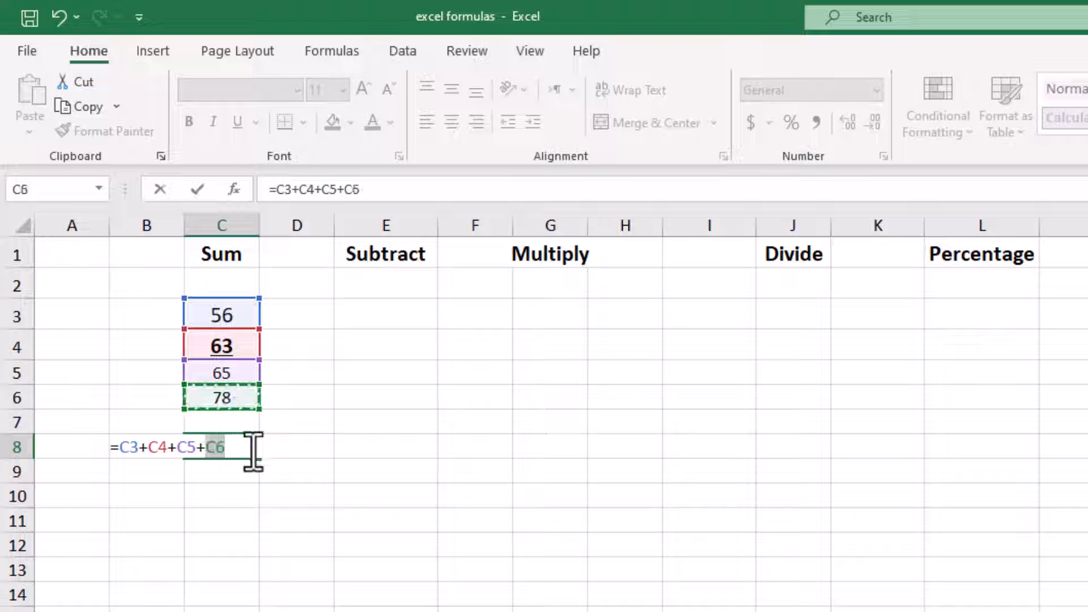
# Replace the last reference in C8's formula with D9 and enter it as =C3+C4+C5+D9
pyautogui.click(222, 473)
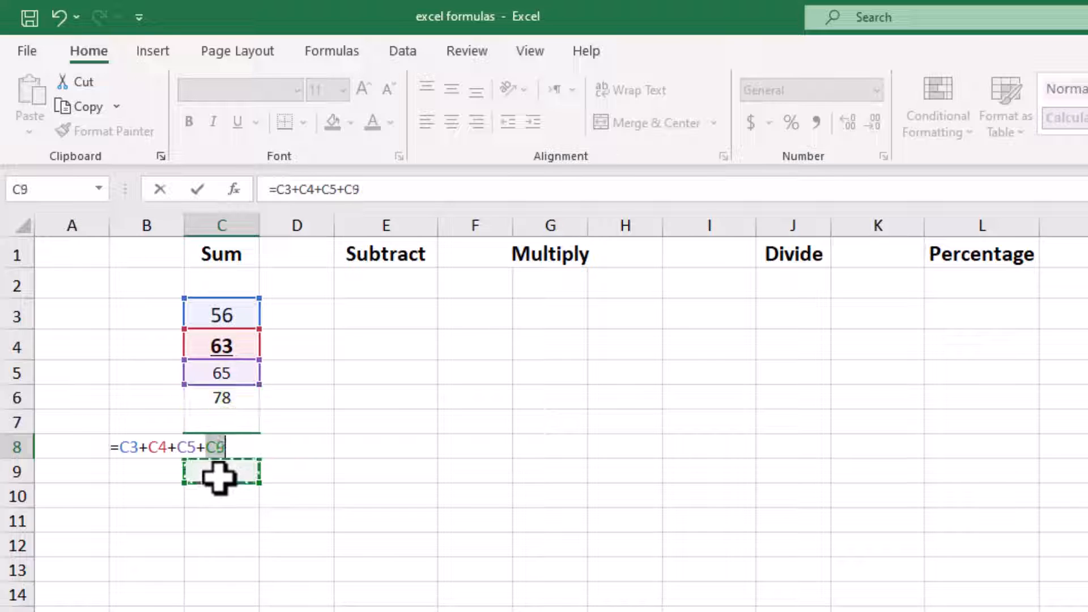
pyautogui.click(287, 474)
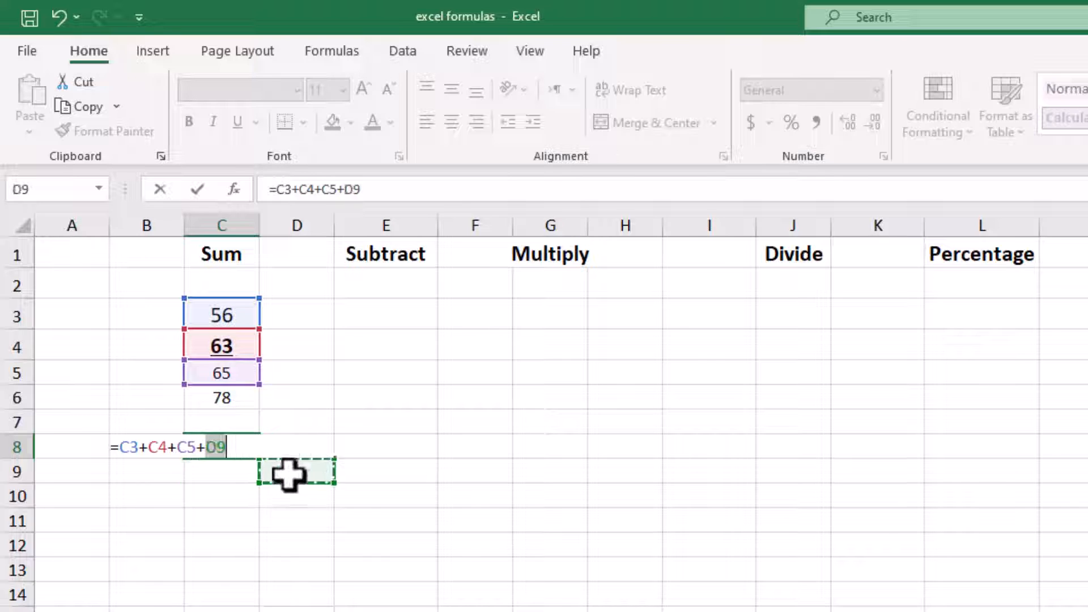
pyautogui.click(239, 447)
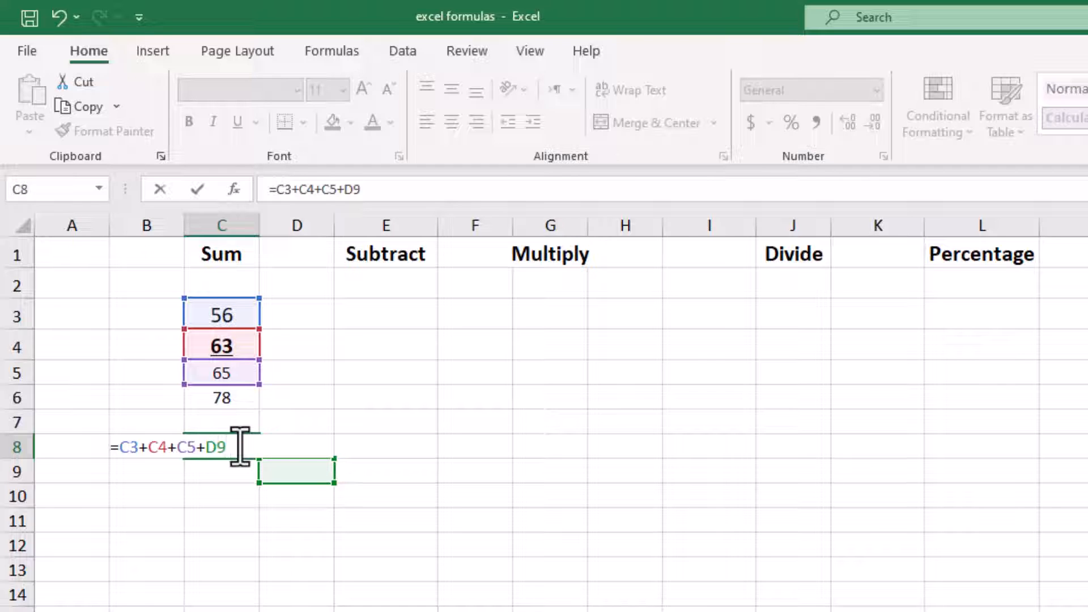
pyautogui.press('Return')
pyautogui.click(235, 445)
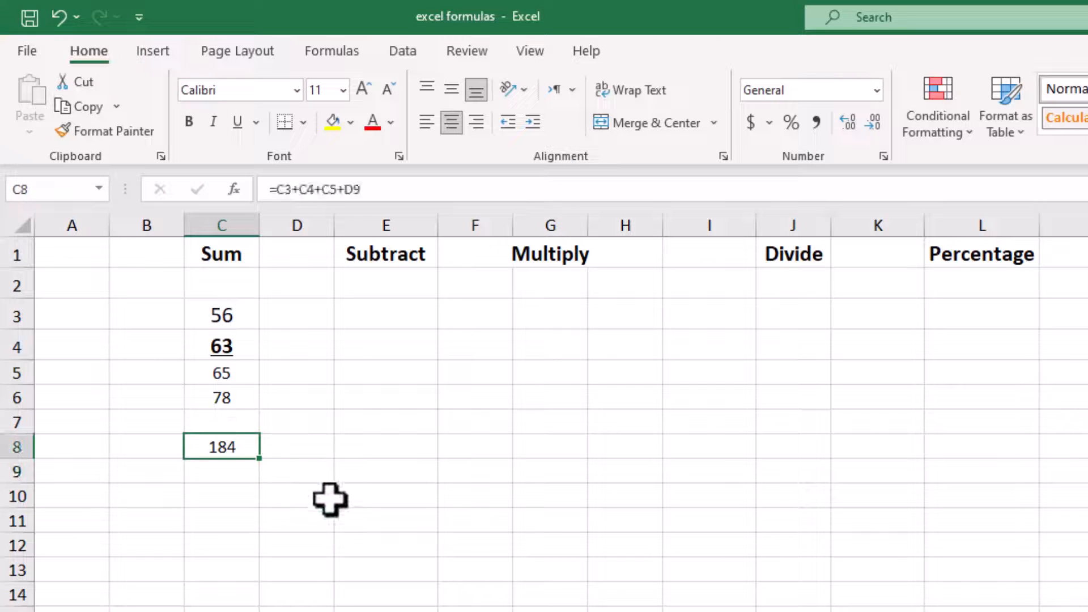
# Replace the formula in cell C8 with =SUM(C3:C6) and reopen it briefly to check the summed range
pyautogui.doubleClick(241, 445)
pyautogui.moveTo(239, 447); pyautogui.dragTo(99, 452)
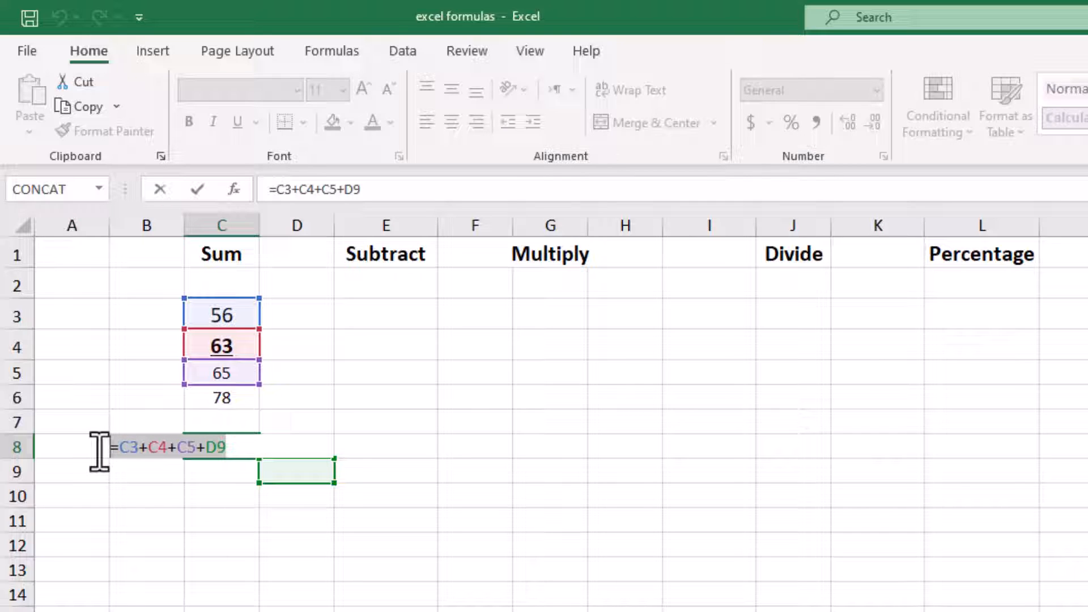
pyautogui.write('=s')
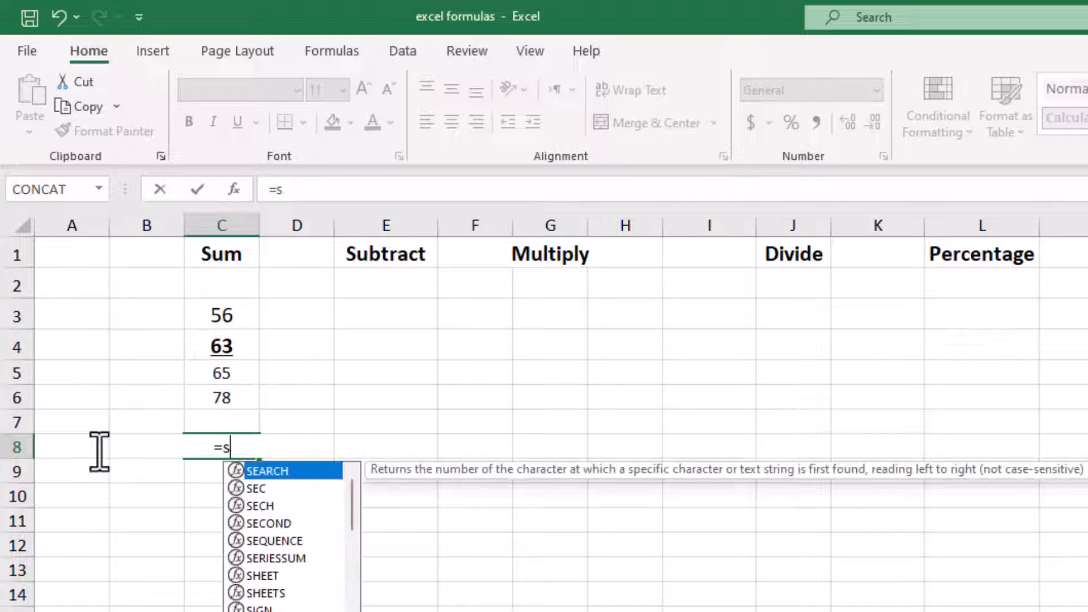
pyautogui.write('un')
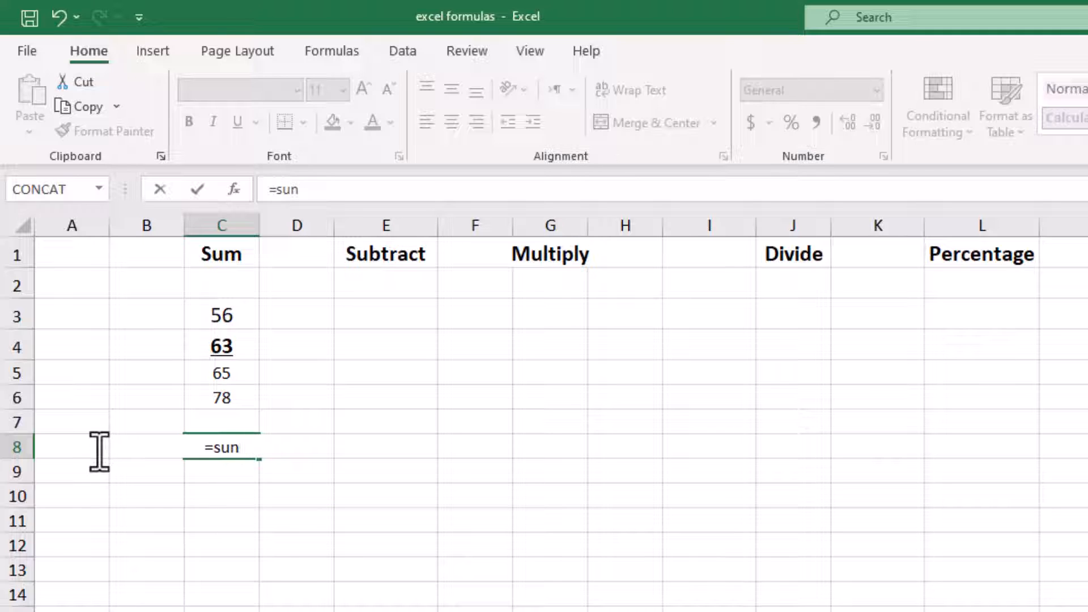
pyautogui.press('BackSpace')
pyautogui.write('m')
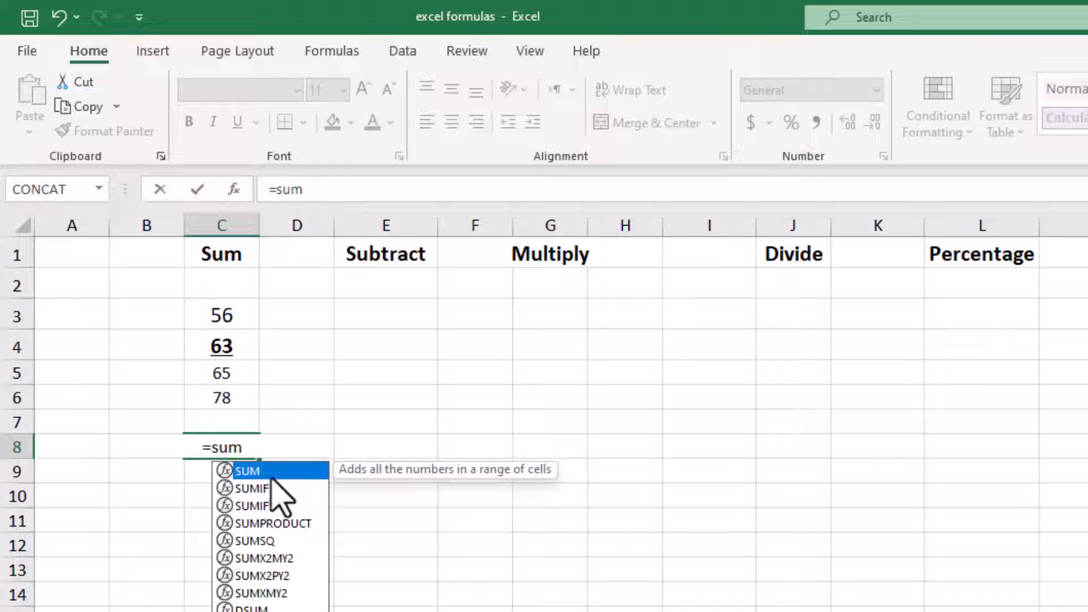
pyautogui.doubleClick(255, 471)
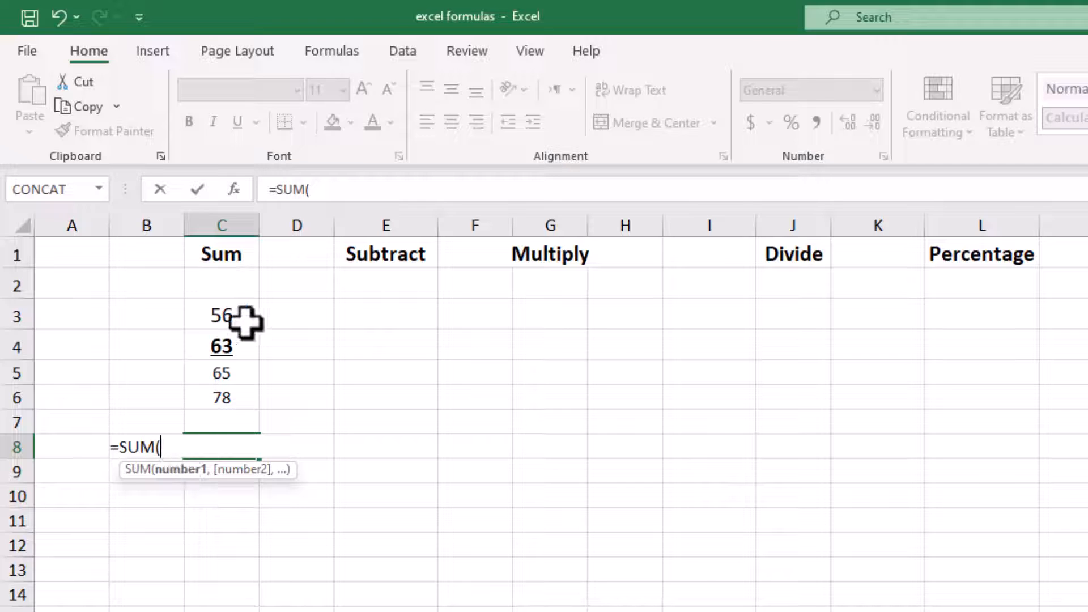
pyautogui.moveTo(234, 315); pyautogui.dragTo(240, 395)
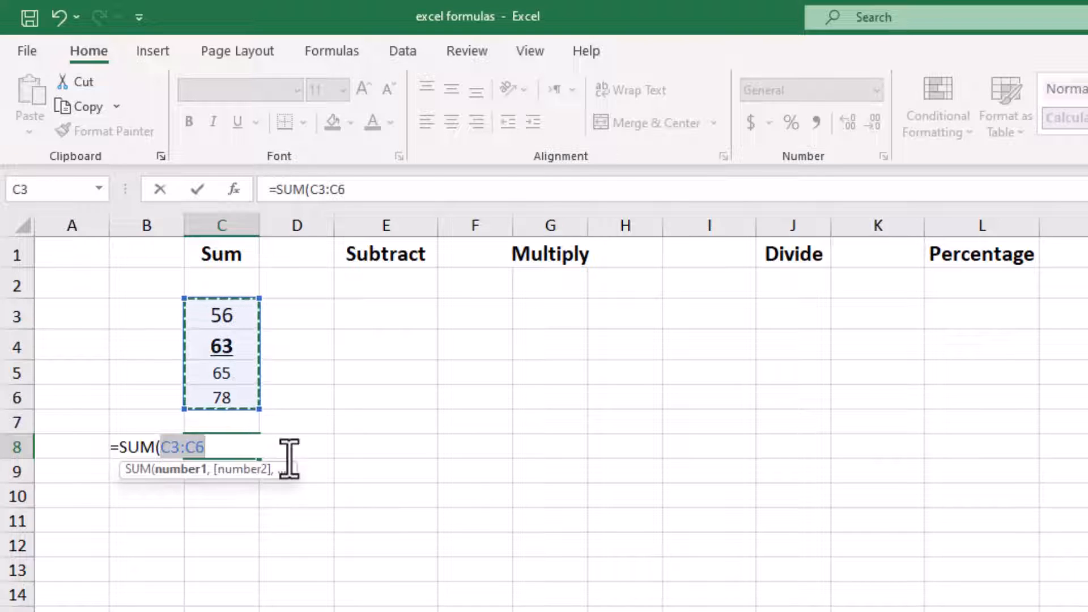
pyautogui.press('Return')
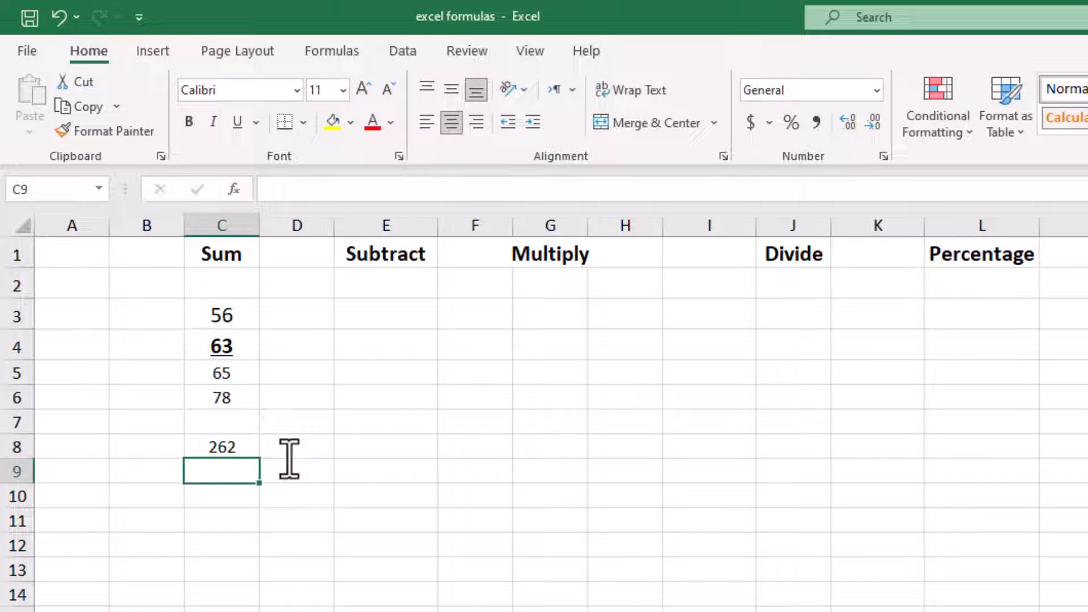
pyautogui.click(244, 451)
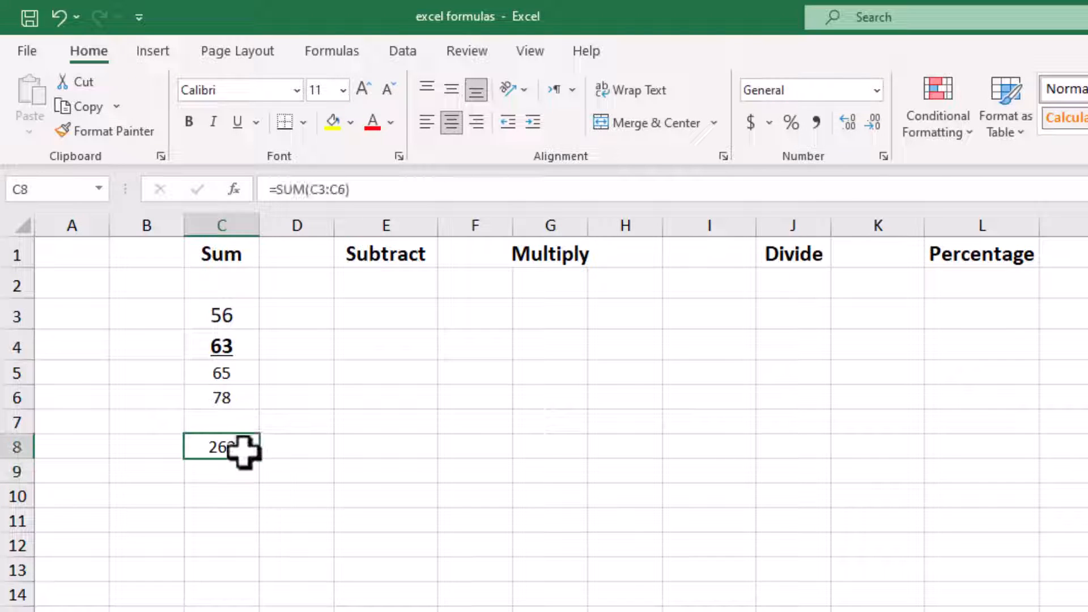
pyautogui.doubleClick(243, 451)
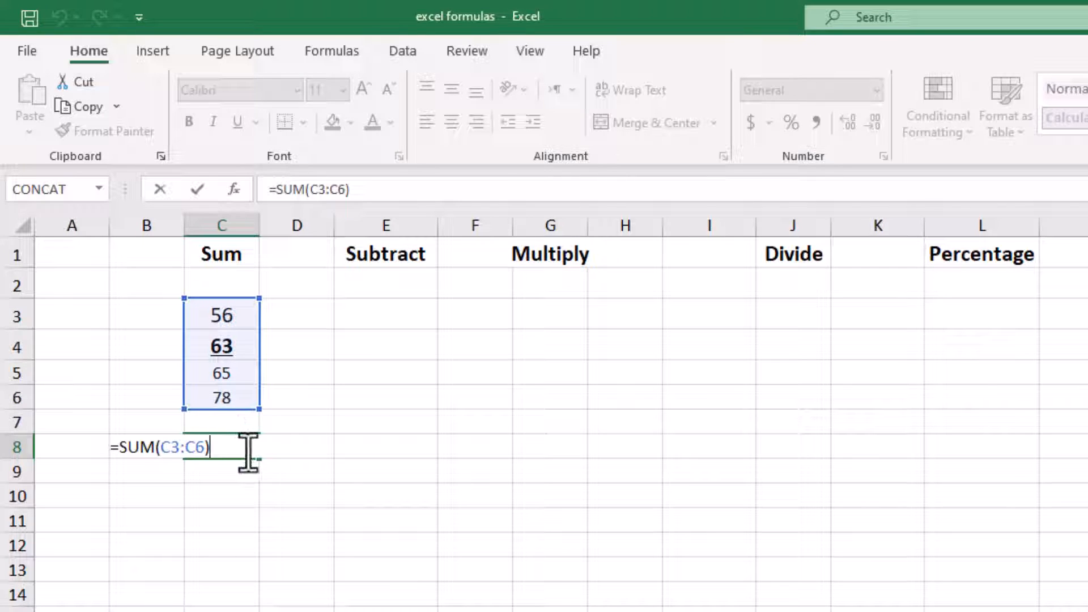
pyautogui.click(227, 492)
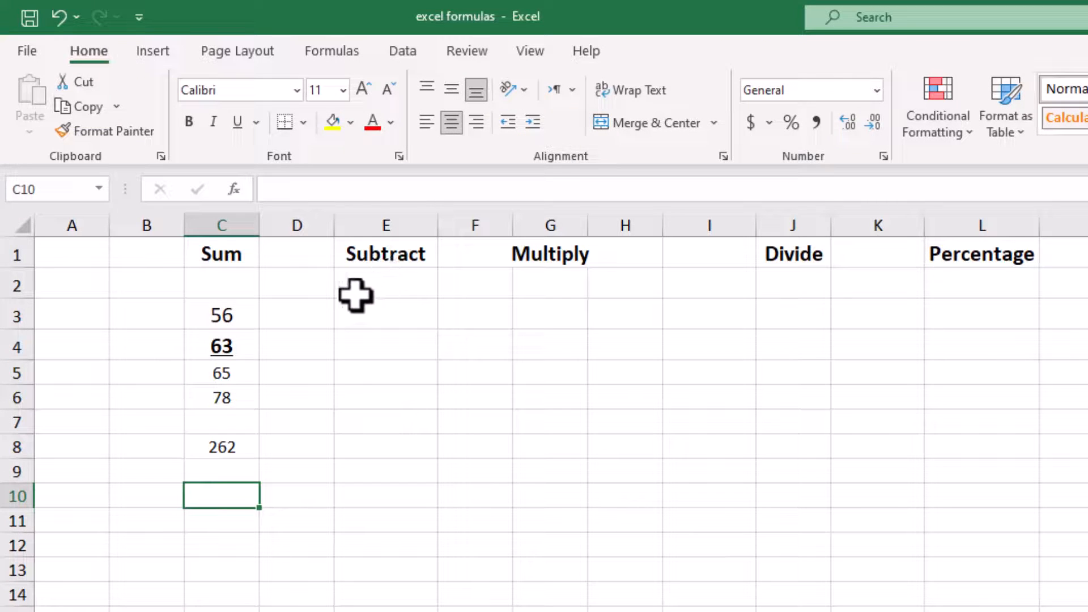
# Copy the numbers in C3:C6 and paste them as values into E3:E6 under the Subtract heading
pyautogui.moveTo(223, 311); pyautogui.dragTo(224, 400)
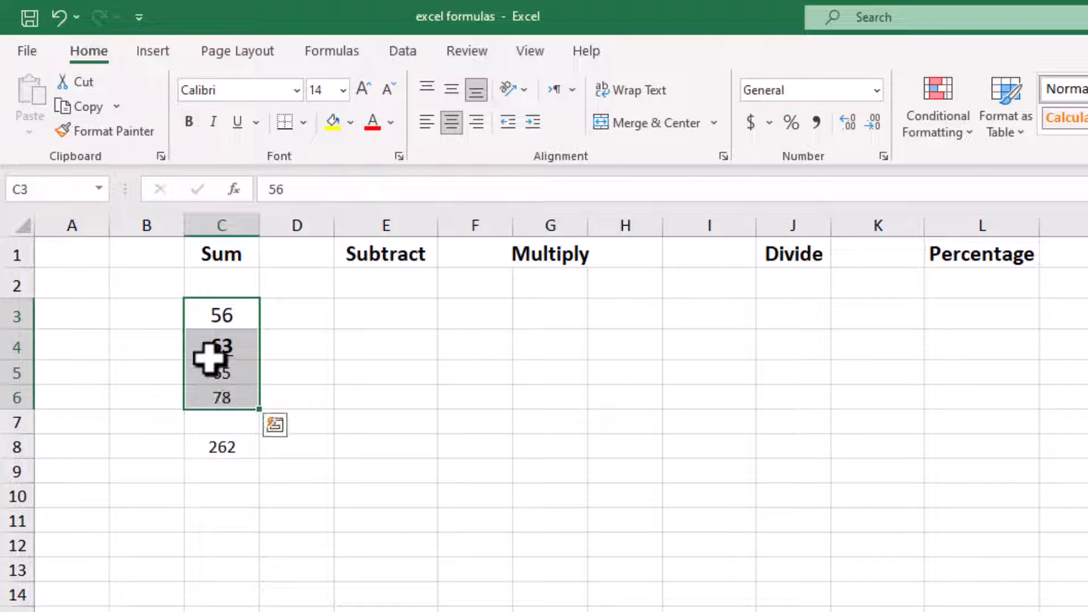
pyautogui.rightClick(210, 357)
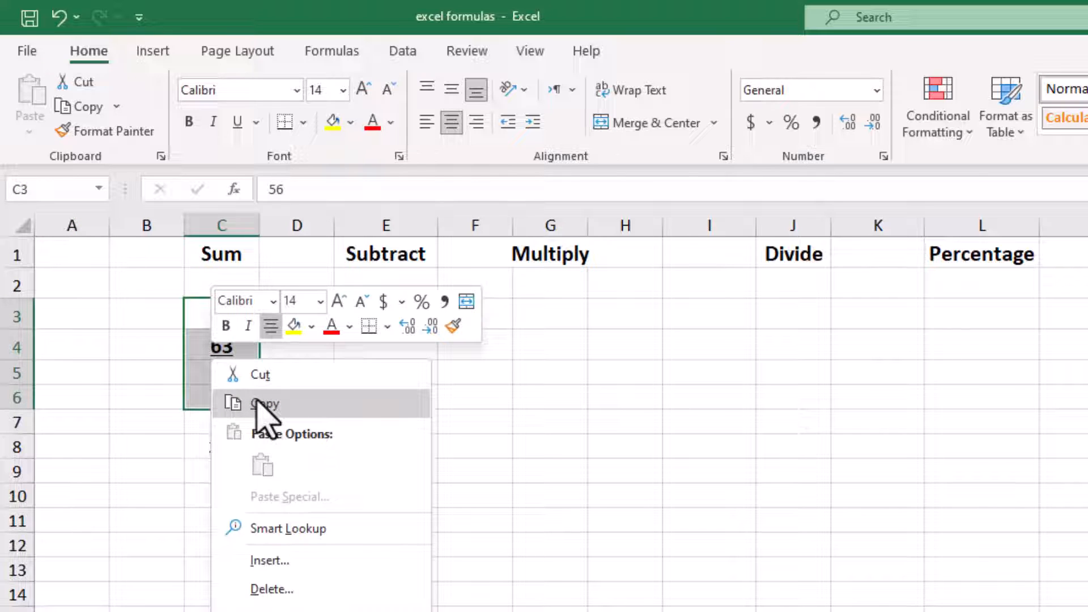
pyautogui.click(256, 401)
pyautogui.click(365, 311)
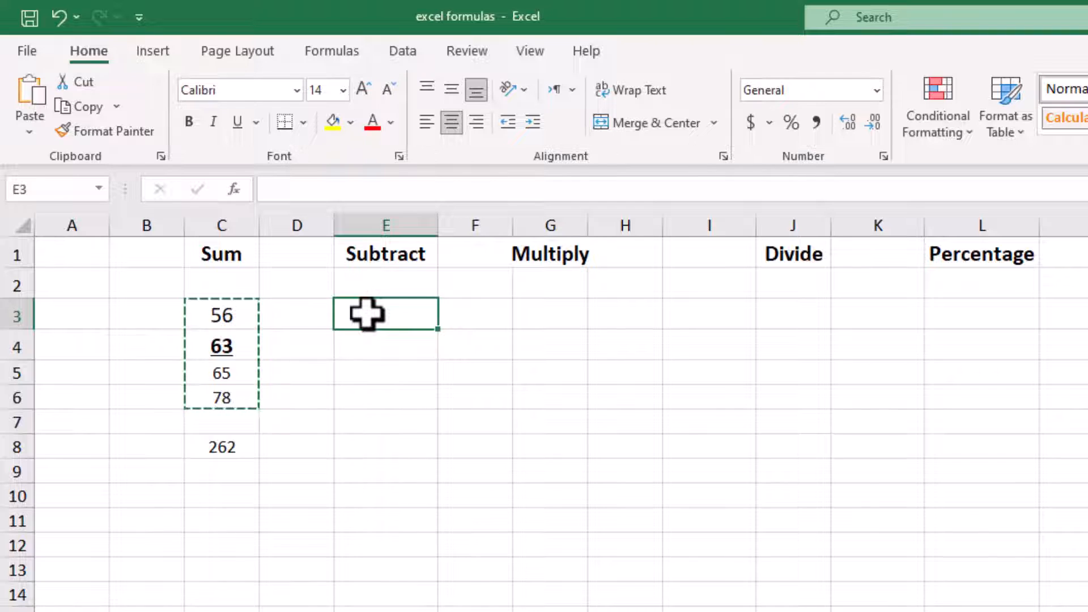
pyautogui.rightClick(367, 313)
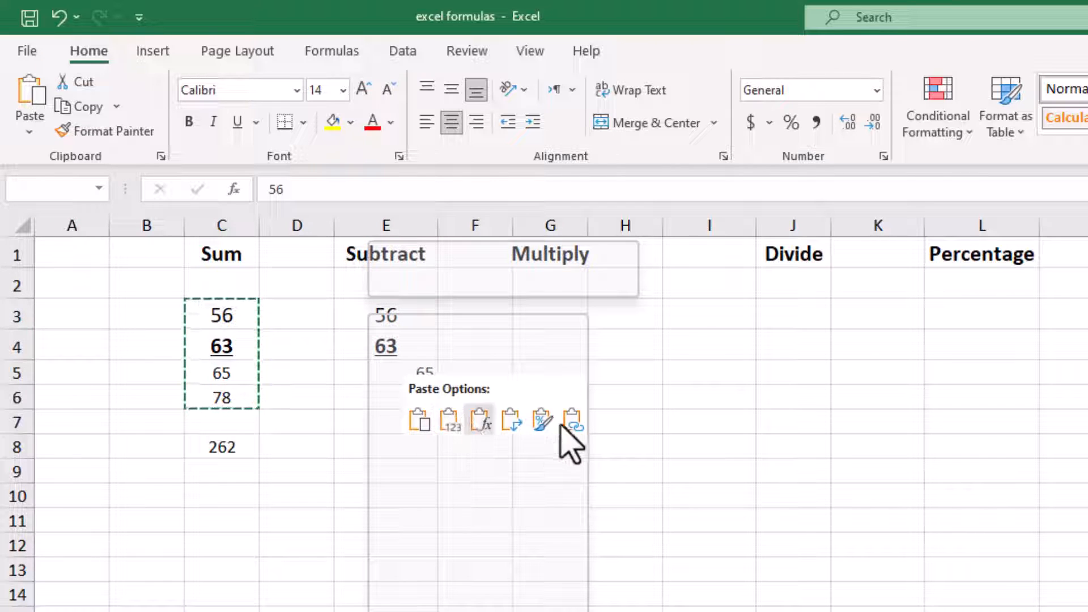
pyautogui.click(446, 427)
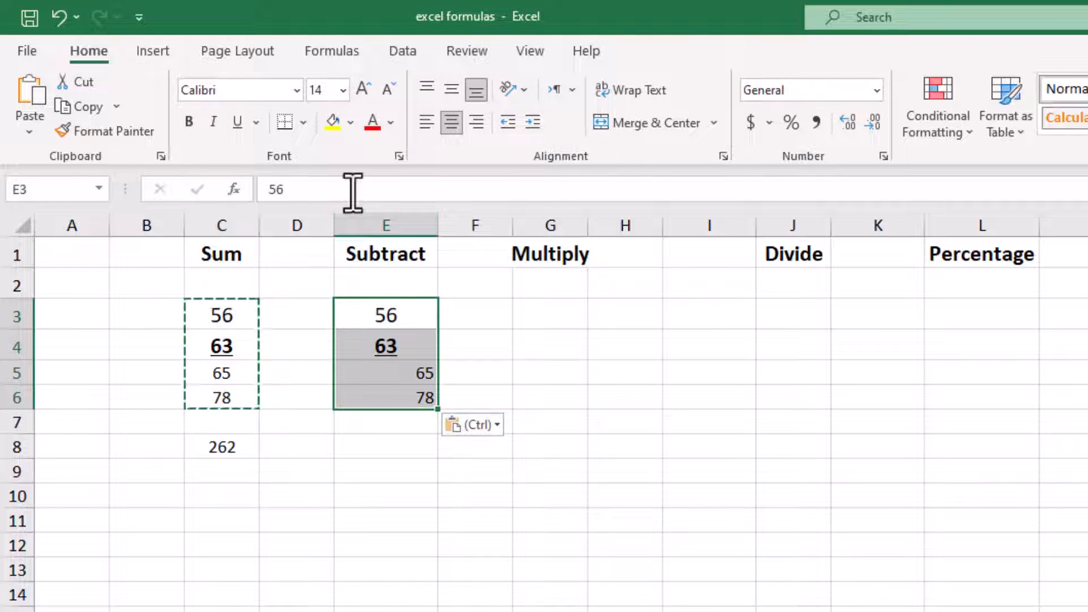
# Center-align the contents of the whole column E
pyautogui.click(413, 222)
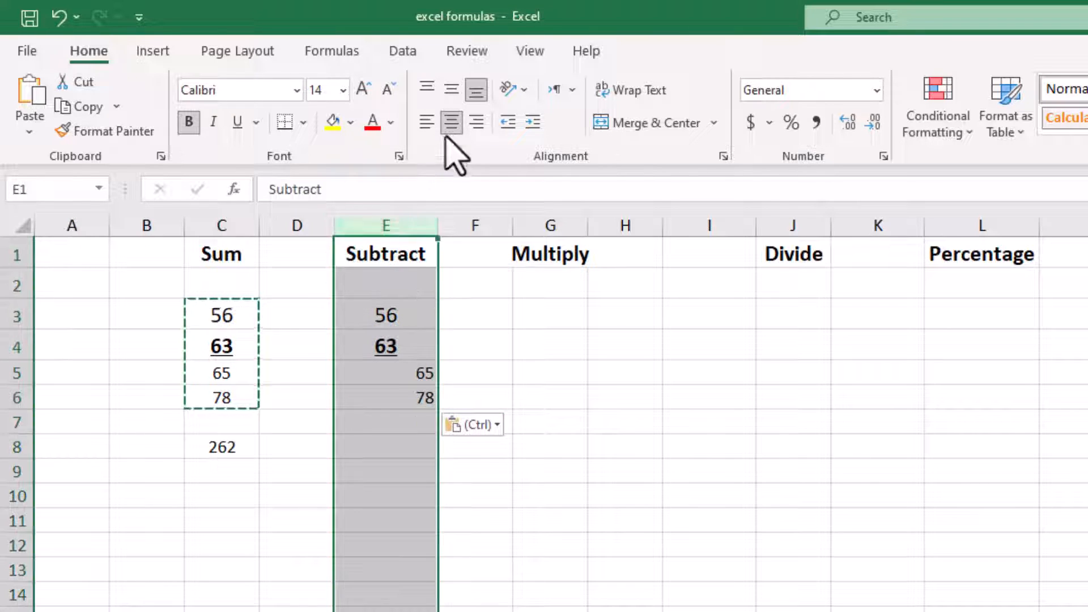
pyautogui.click(454, 122)
pyautogui.click(456, 124)
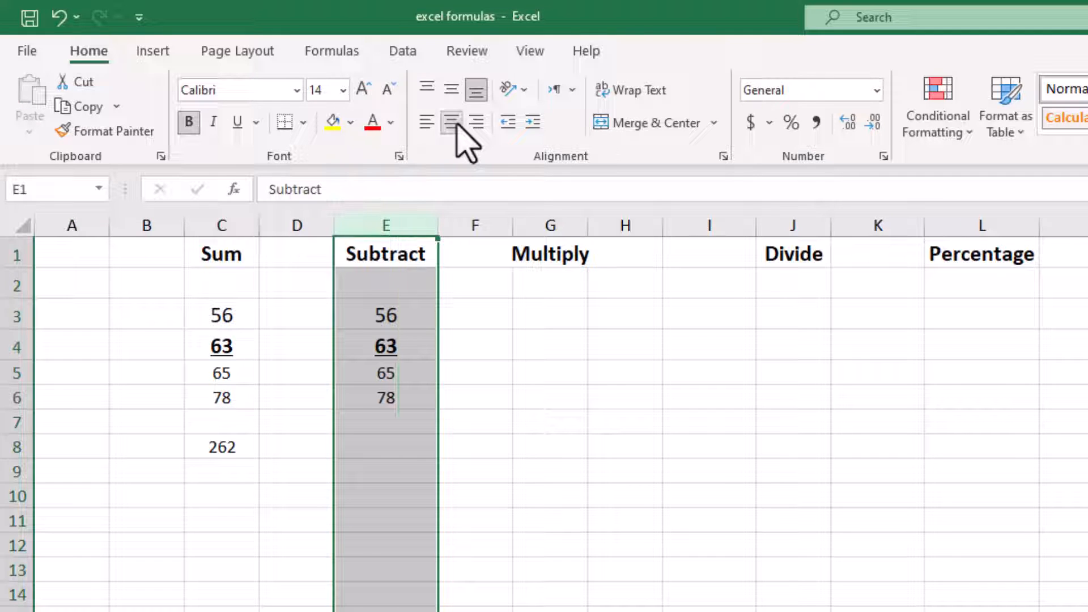
pyautogui.click(392, 357)
# Build the subtraction formula =E3-E4-E5-E6 in cell E8 by referencing the four number cells
pyautogui.click(388, 446)
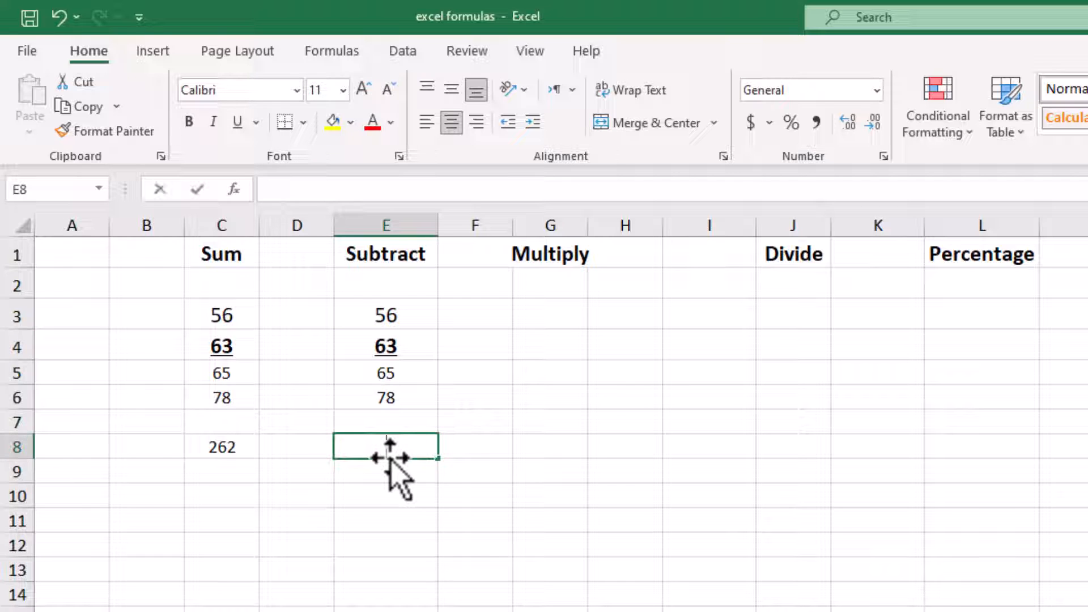
pyautogui.write('=')
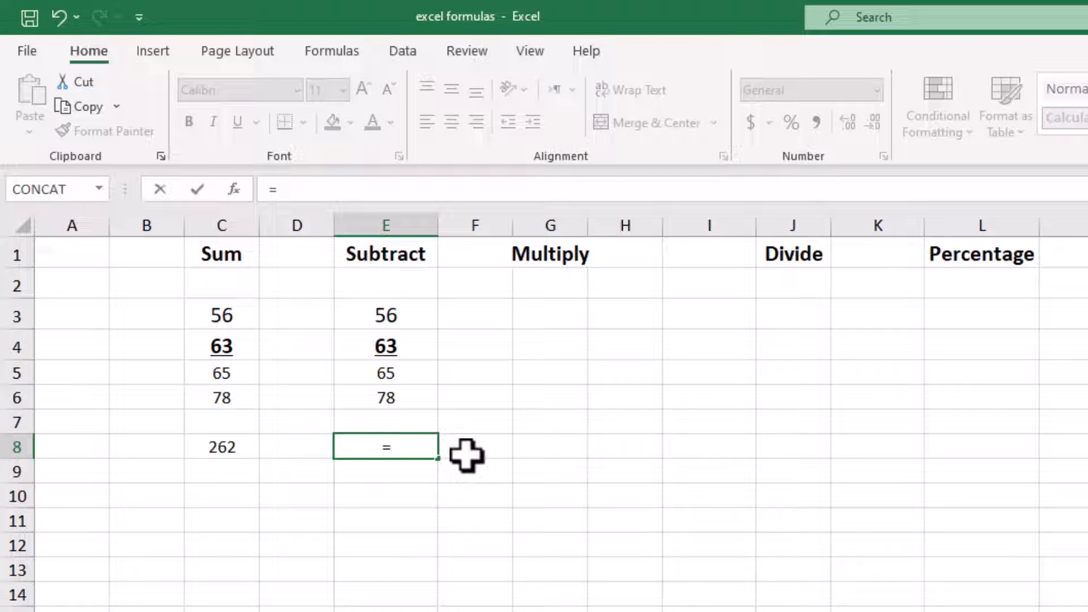
pyautogui.click(400, 312)
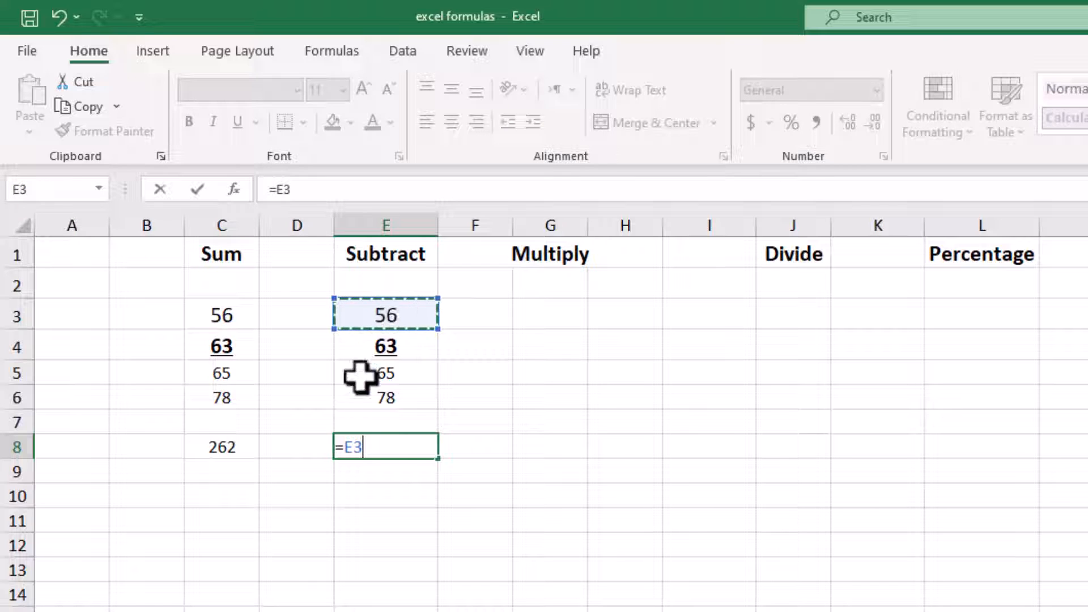
pyautogui.click(391, 441)
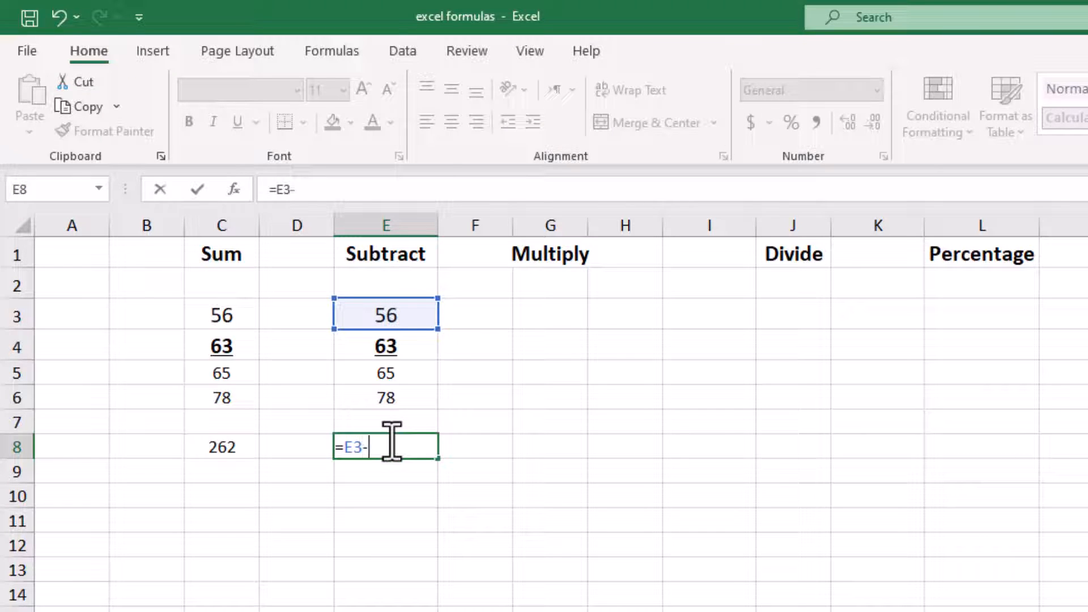
pyautogui.write('-')
pyautogui.click(387, 344)
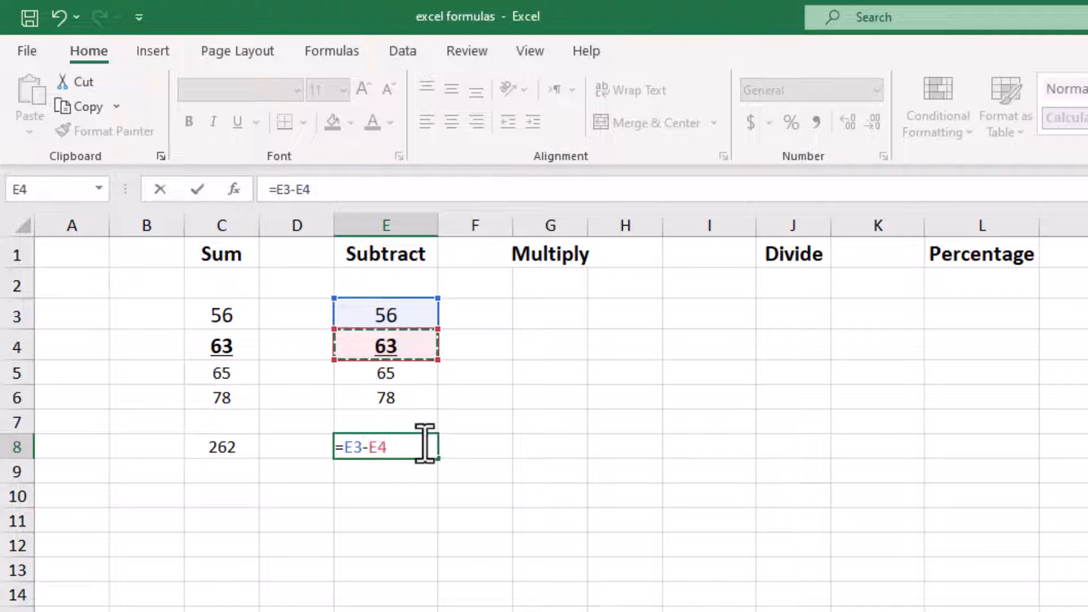
pyautogui.click(394, 374)
pyautogui.write('-')
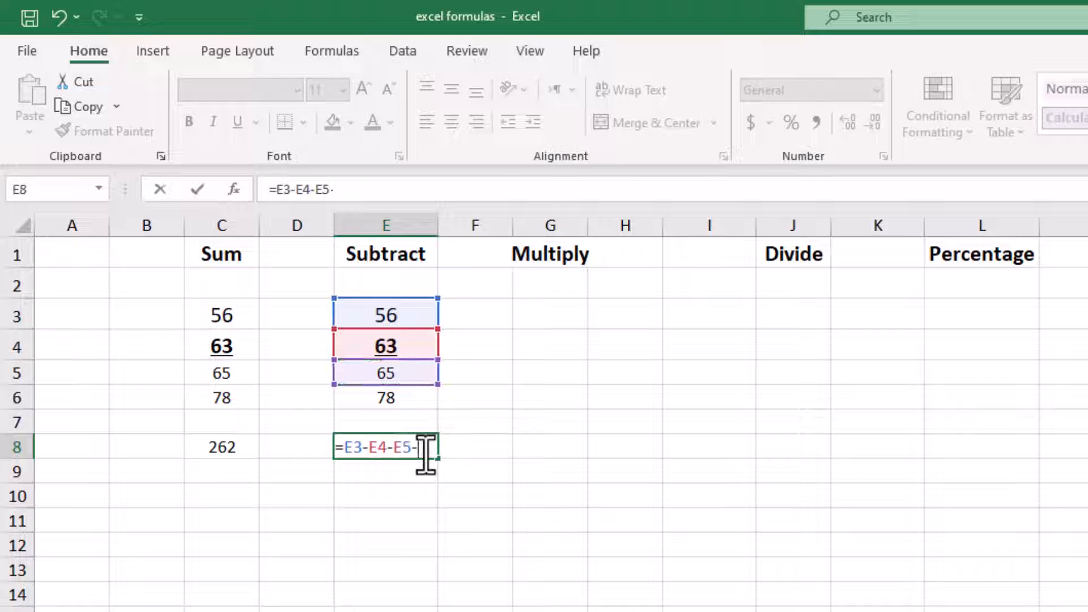
pyautogui.click(397, 403)
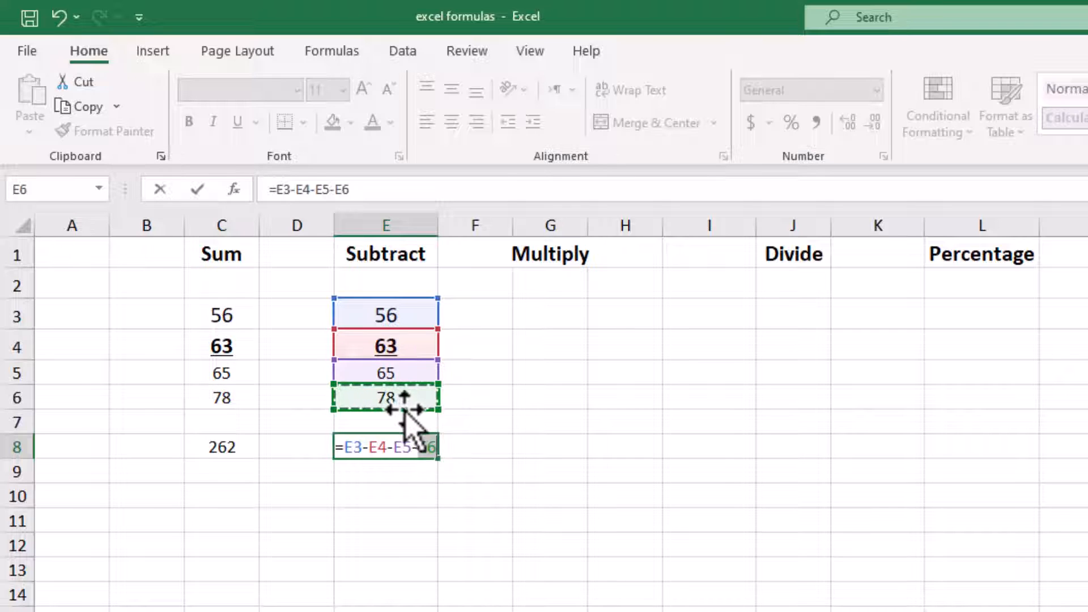
pyautogui.press('Return')
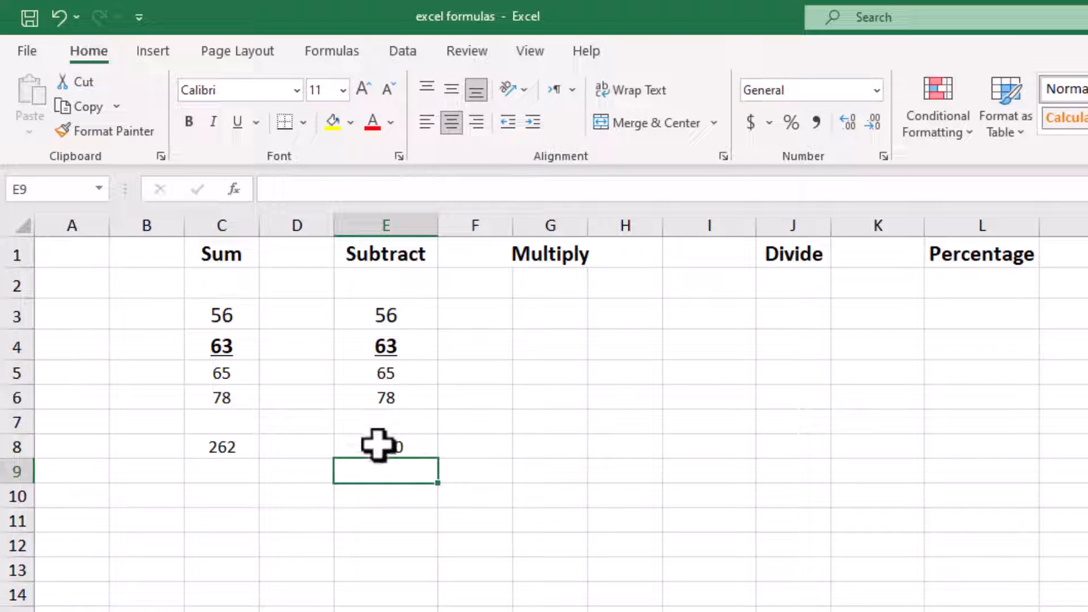
# Clear cell E8 and enter the subtraction formula =E3-E4-E5-E6 again from scratch
pyautogui.click(411, 452)
pyautogui.press('BackSpace')
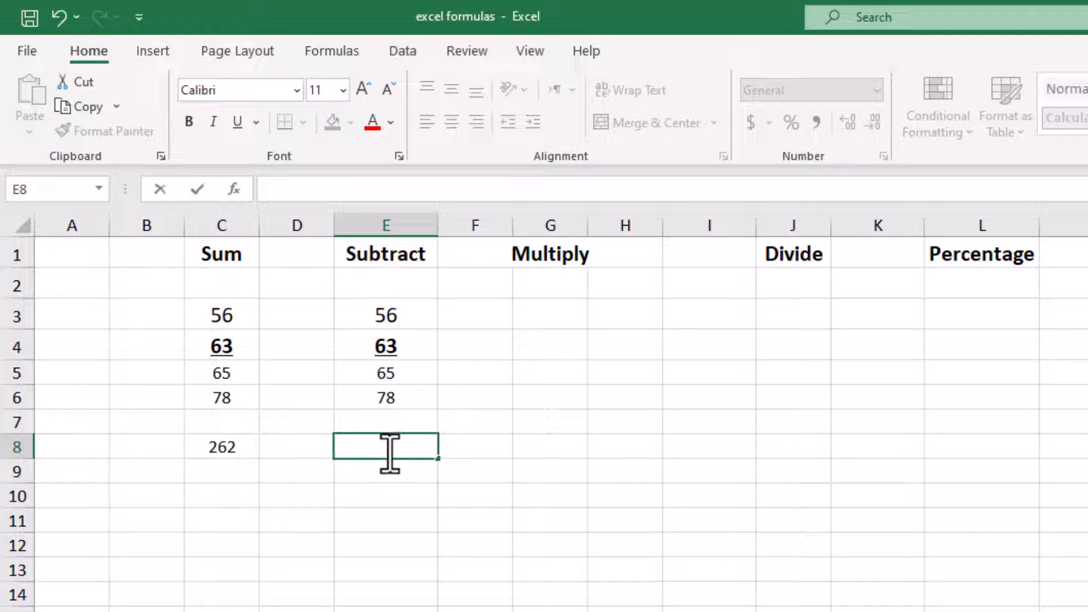
pyautogui.write('=')
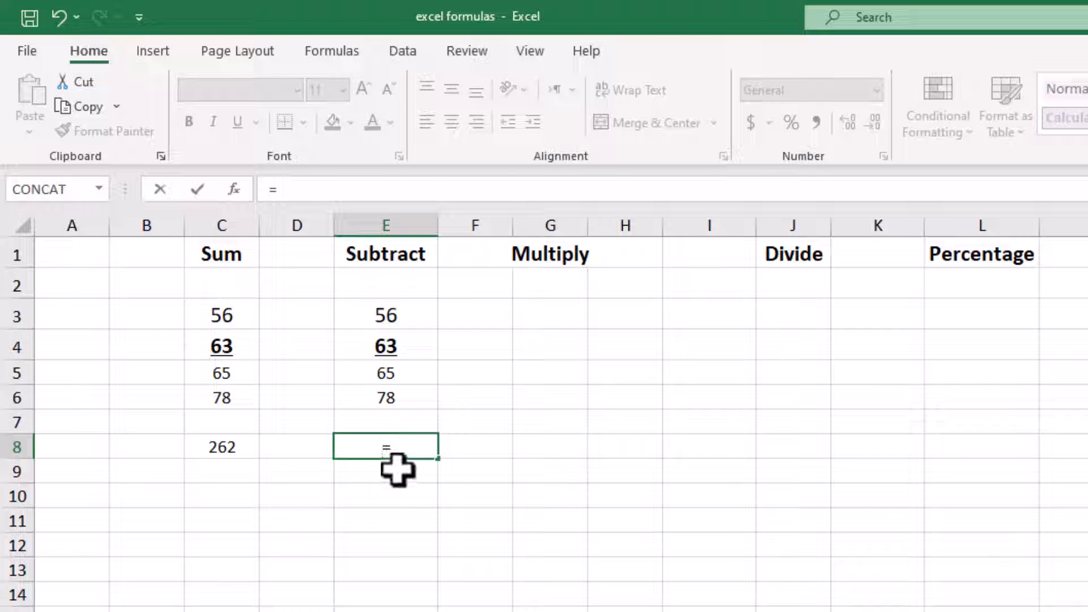
pyautogui.click(391, 319)
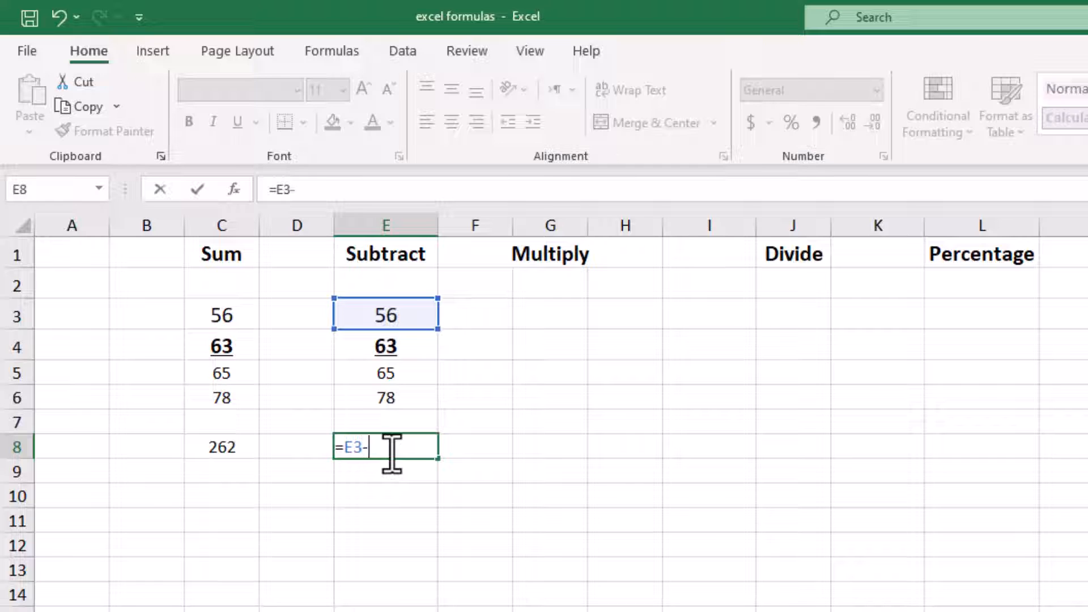
pyautogui.click(391, 348)
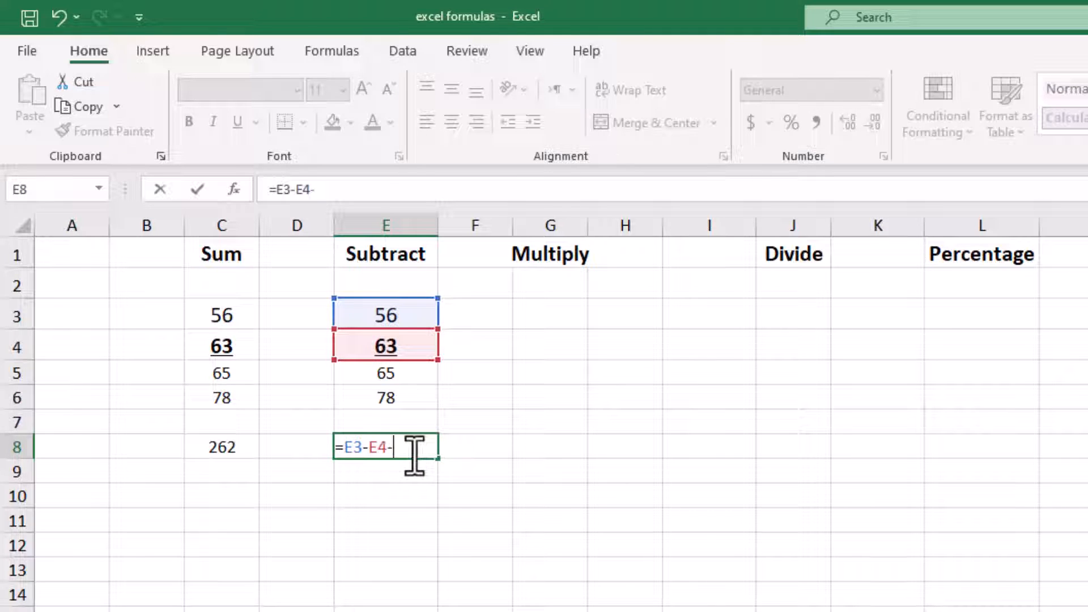
pyautogui.write('-')
pyautogui.click(386, 374)
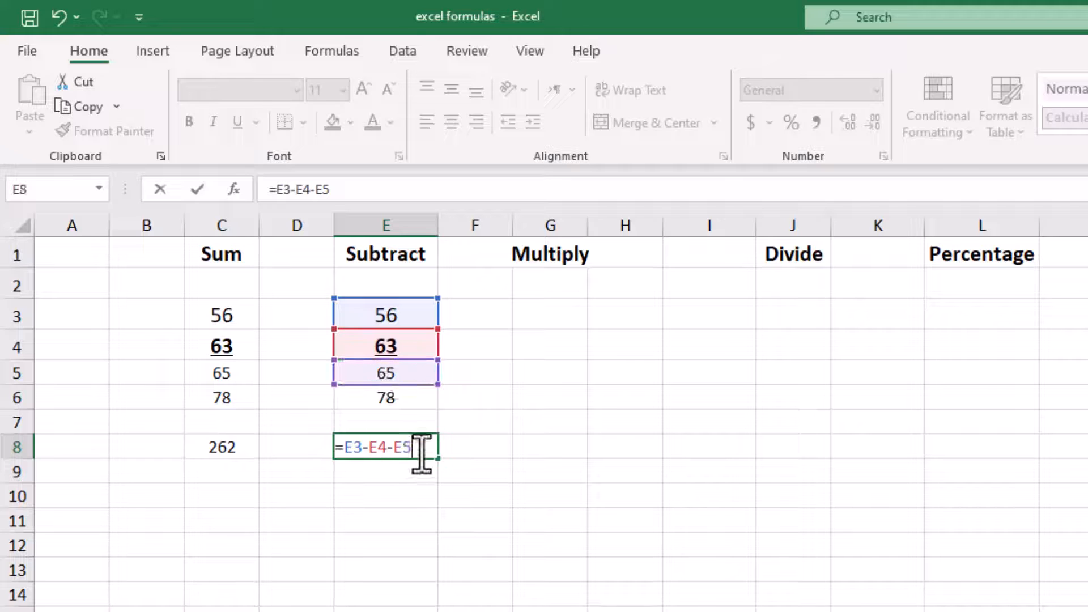
pyautogui.click(418, 399)
pyautogui.press('Return')
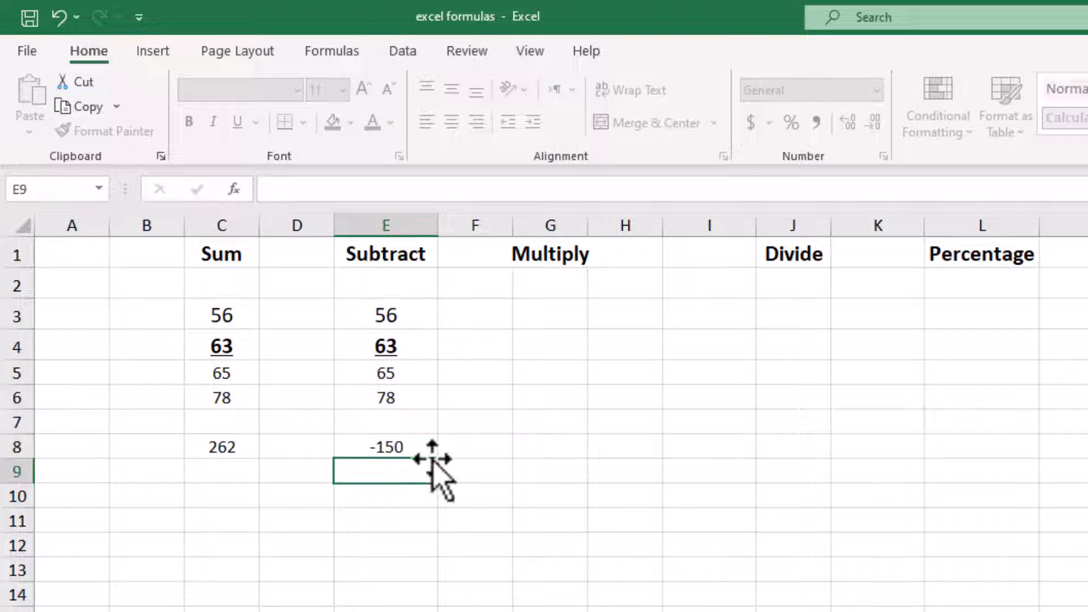
pyautogui.click(407, 441)
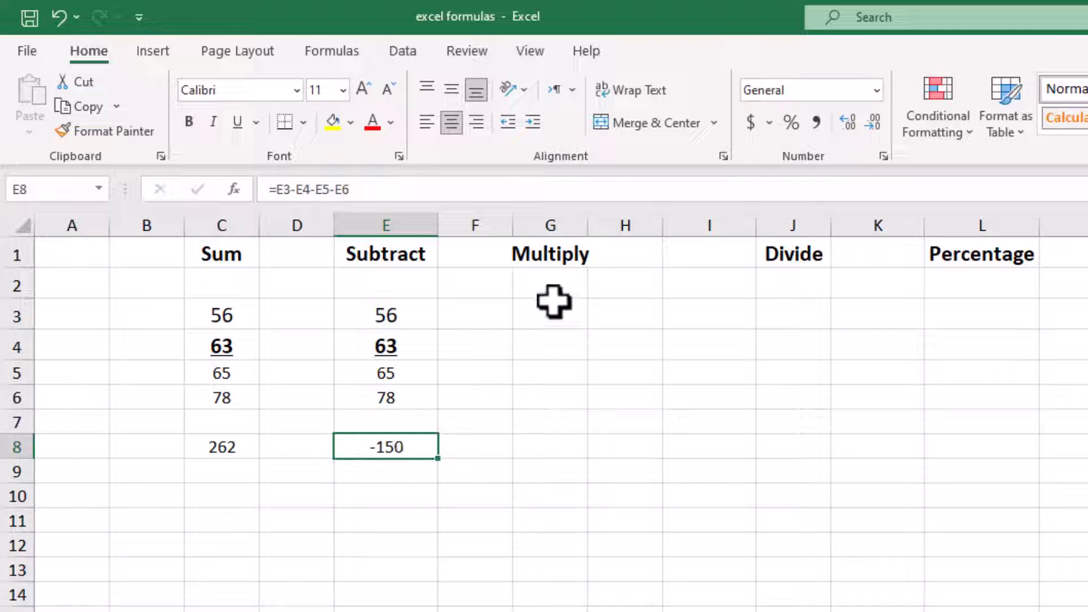
# Widen column G so the Multiply heading fits inside it, and select the whole column
pyautogui.moveTo(590, 229); pyautogui.dragTo(649, 237)
pyautogui.click(649, 225)
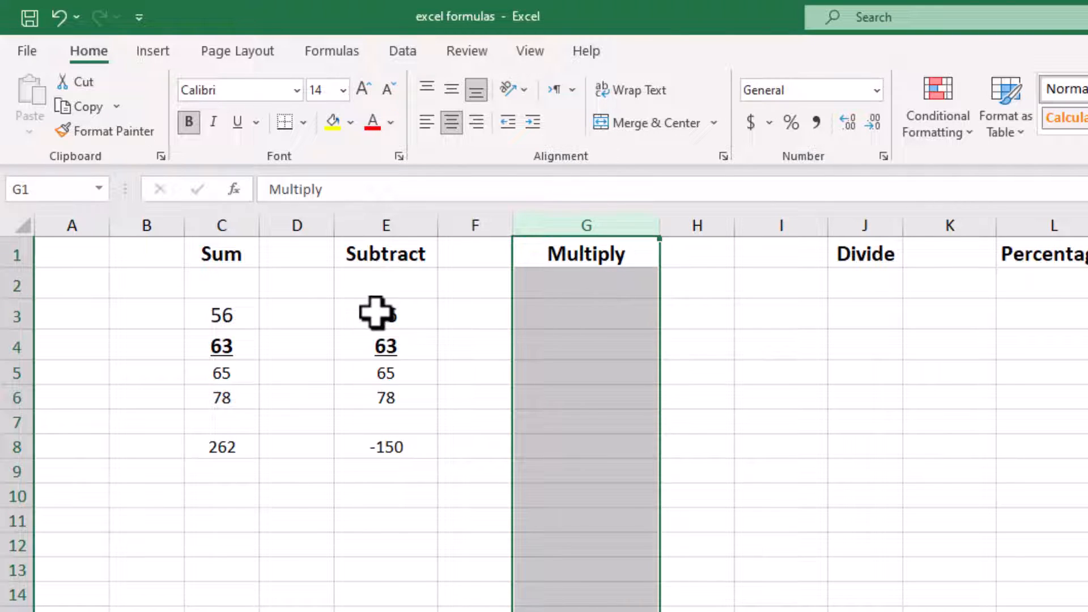
# Copy the four numbers from E3:E6 into G3:G6 under the Multiply heading
pyautogui.moveTo(369, 303); pyautogui.dragTo(396, 399)
pyautogui.rightClick(396, 400)
pyautogui.click(454, 444)
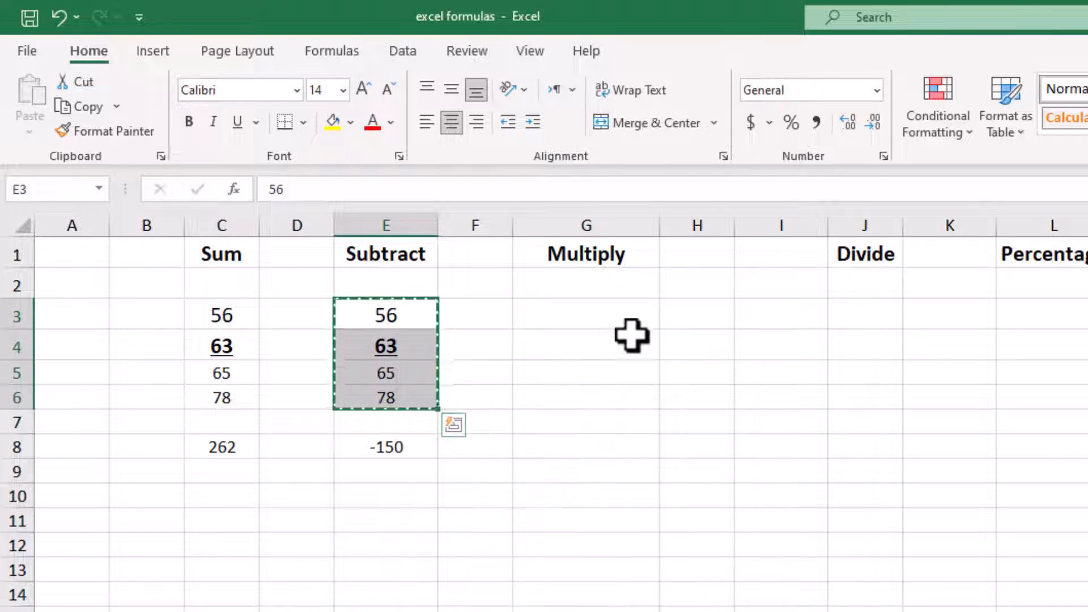
pyautogui.click(614, 313)
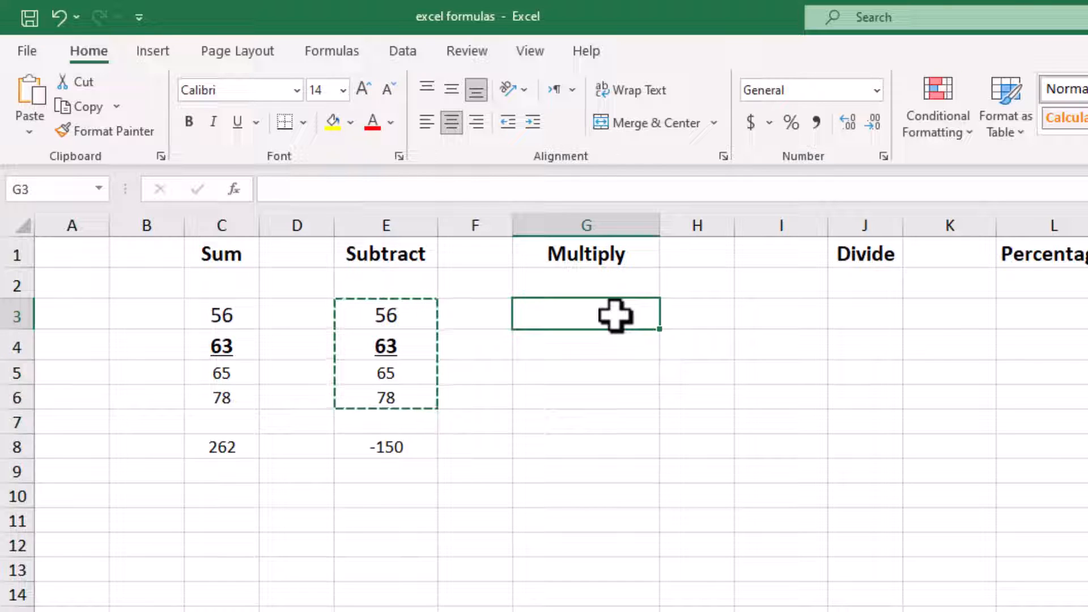
pyautogui.hotkey('ctrl', 'v')
pyautogui.press('ctrl')
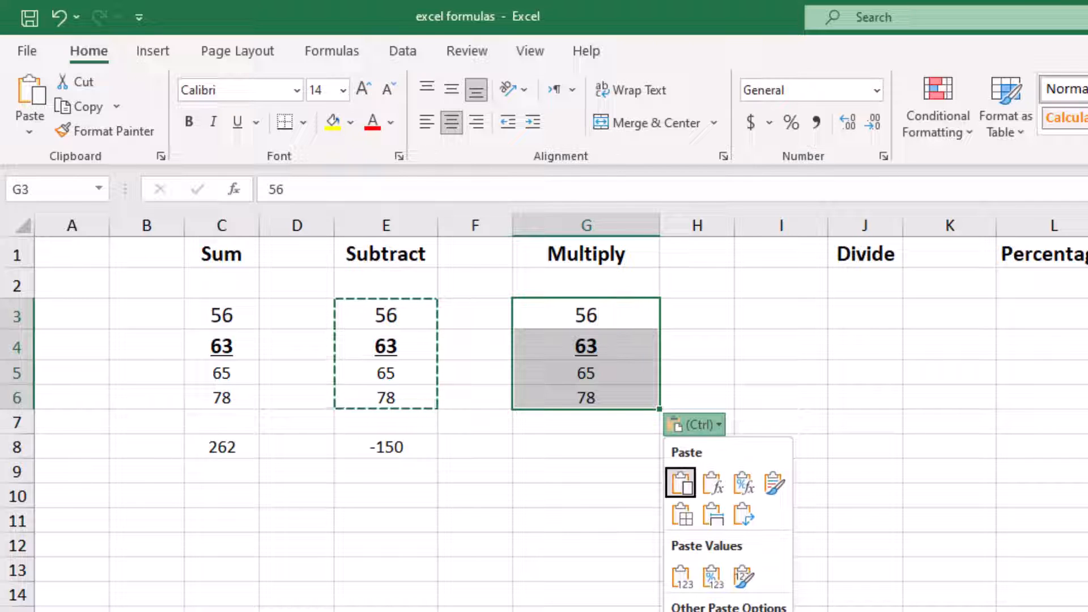
pyautogui.click(578, 309)
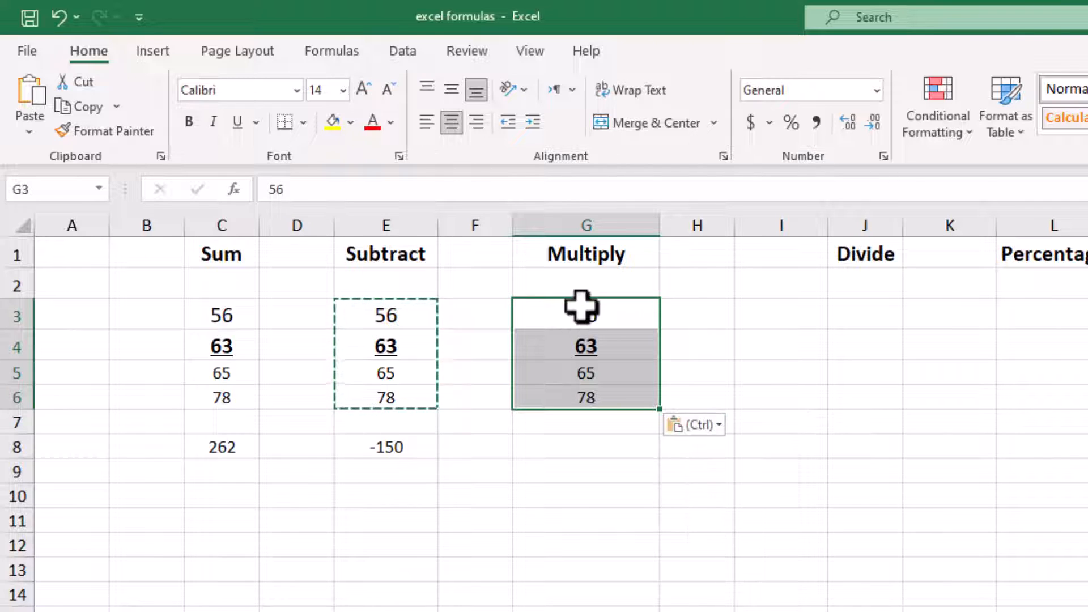
# Enter the multiplication formula =PRODUCT(G3:G6) in cell G8 and reselect the cell to check it
pyautogui.click(545, 449)
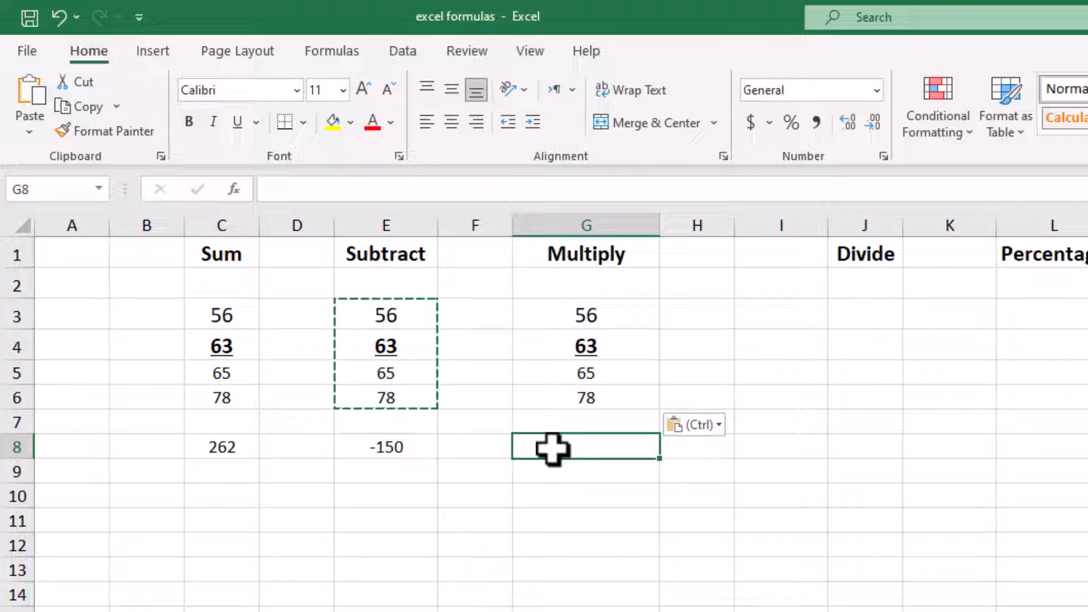
pyautogui.write('=')
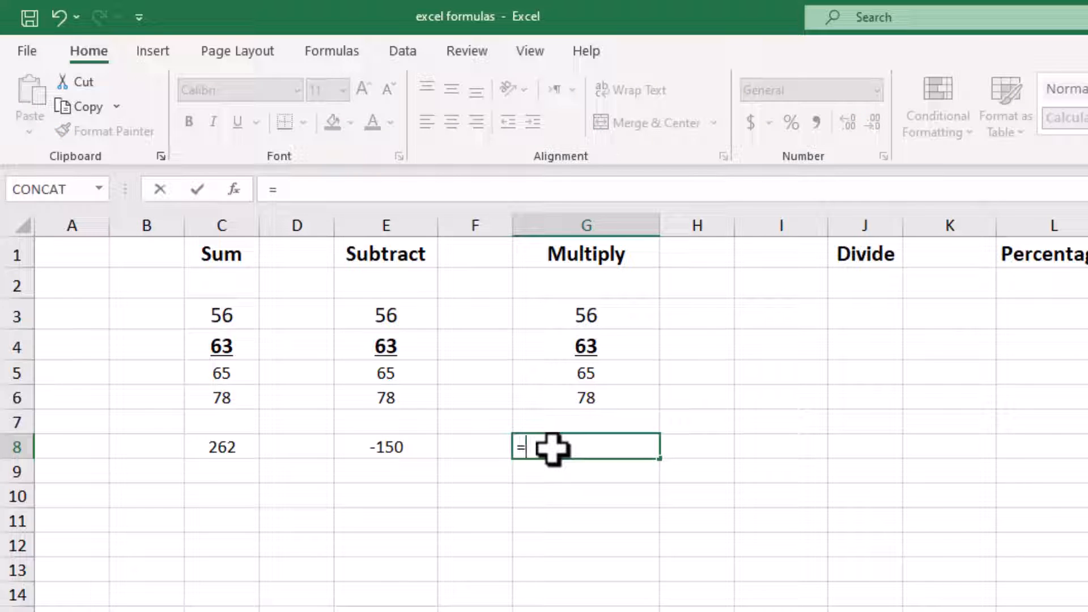
pyautogui.write('pr')
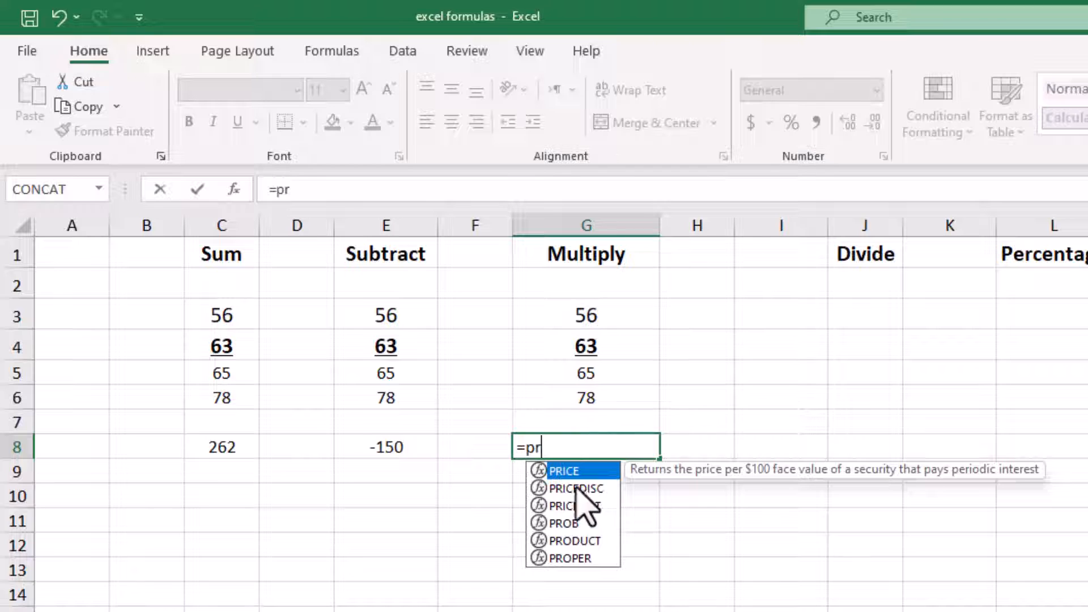
pyautogui.doubleClick(576, 541)
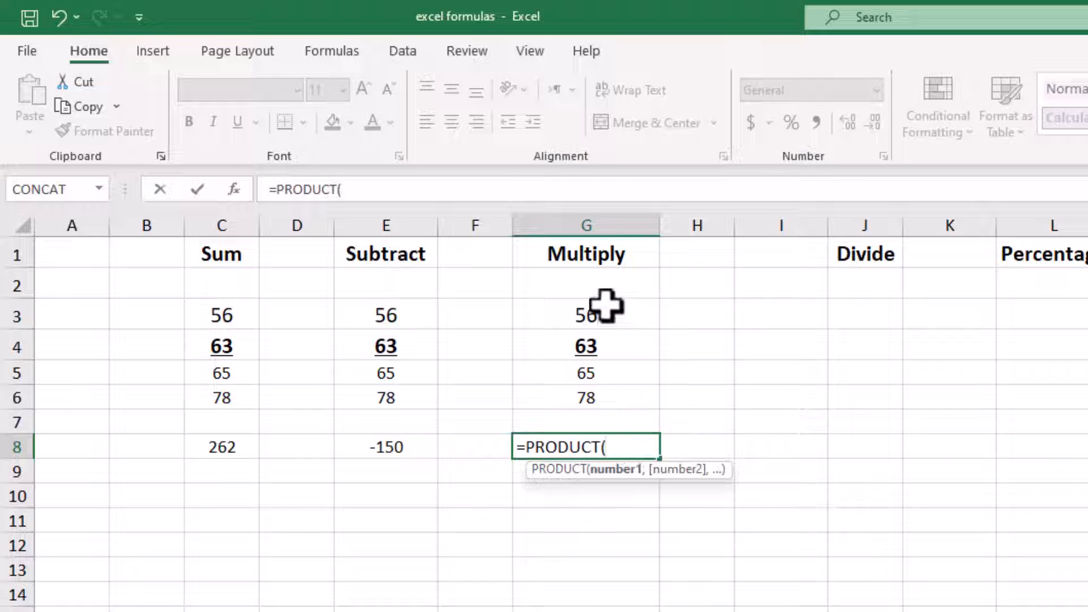
pyautogui.moveTo(603, 301); pyautogui.dragTo(610, 397)
pyautogui.press('Return')
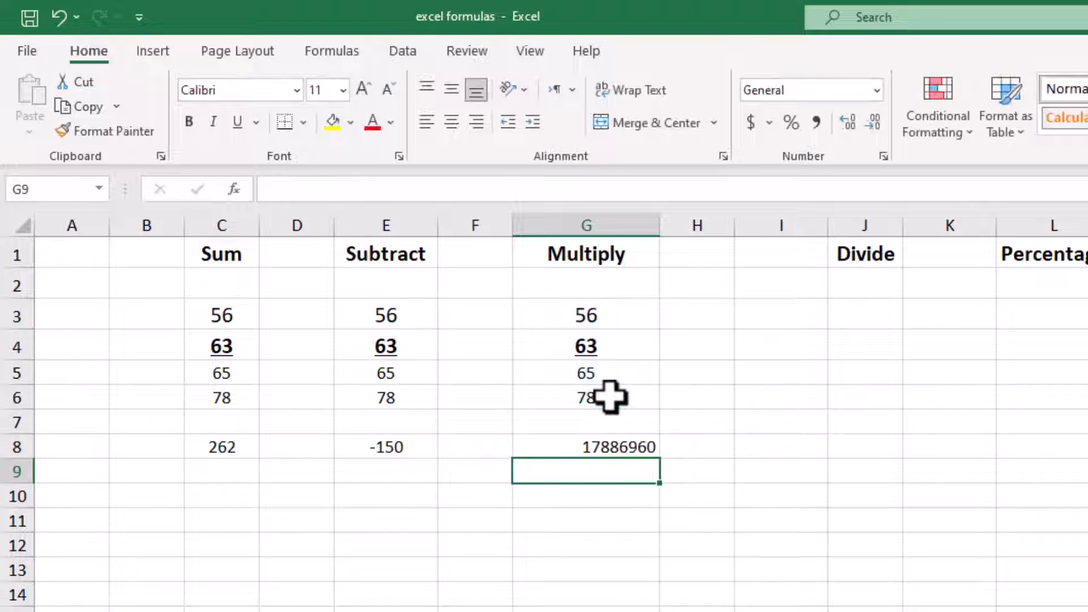
pyautogui.click(585, 446)
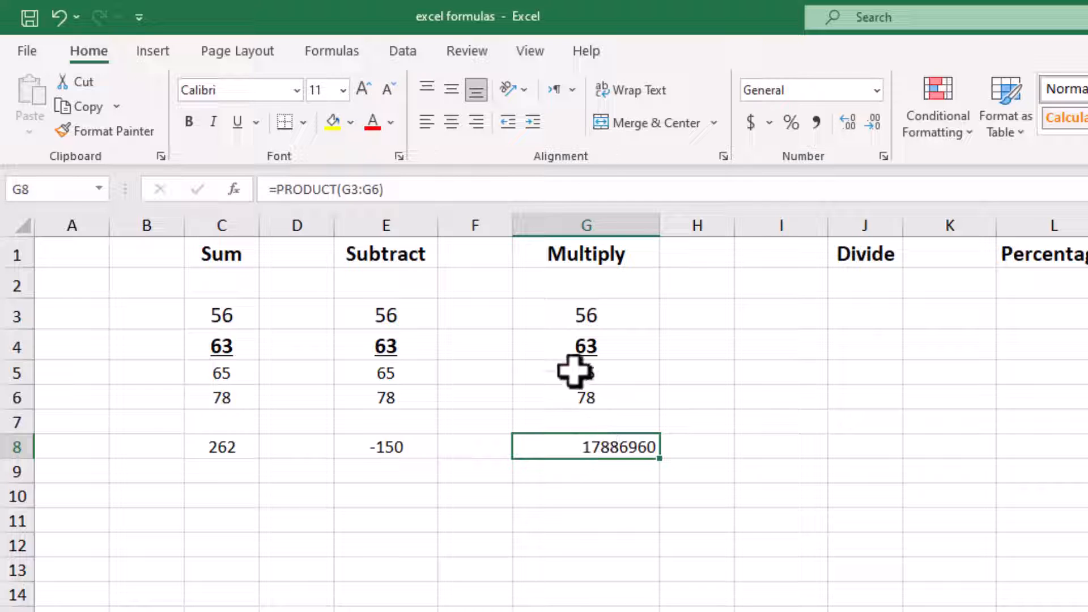
# Copy the four numbers from G3:G6 into J3:J6 under the Divide heading
pyautogui.moveTo(581, 310); pyautogui.dragTo(603, 403)
pyautogui.rightClick(596, 369)
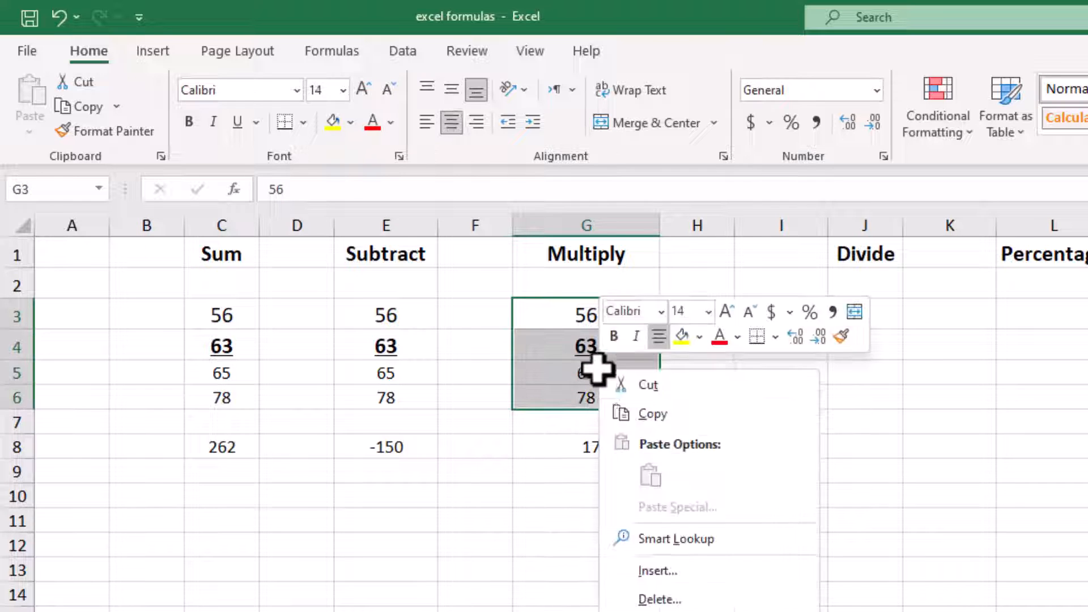
pyautogui.click(652, 414)
pyautogui.click(872, 312)
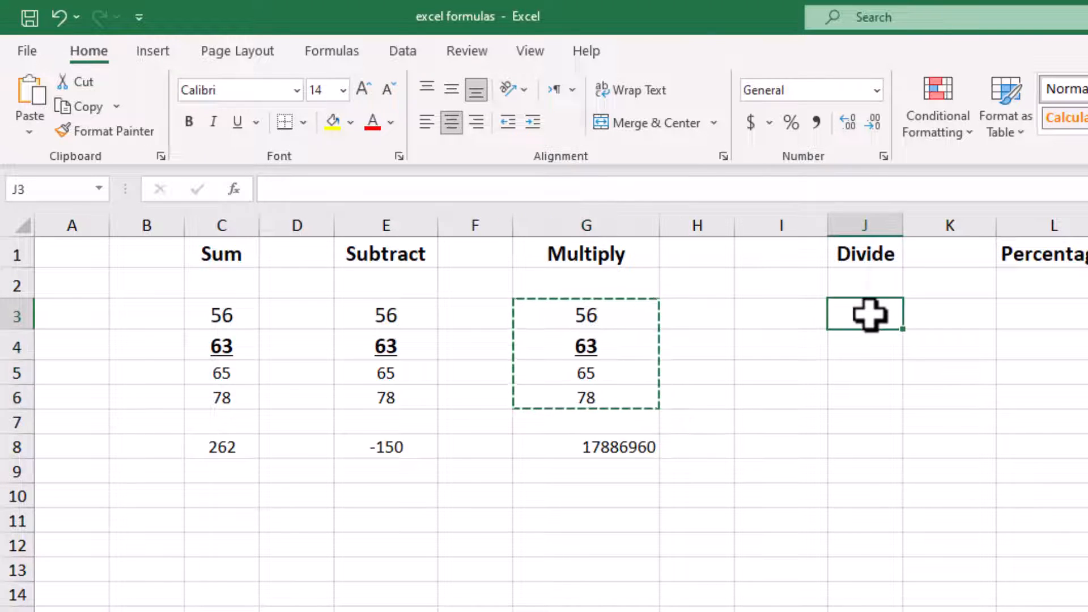
pyautogui.rightClick(868, 312)
pyautogui.click(838, 313)
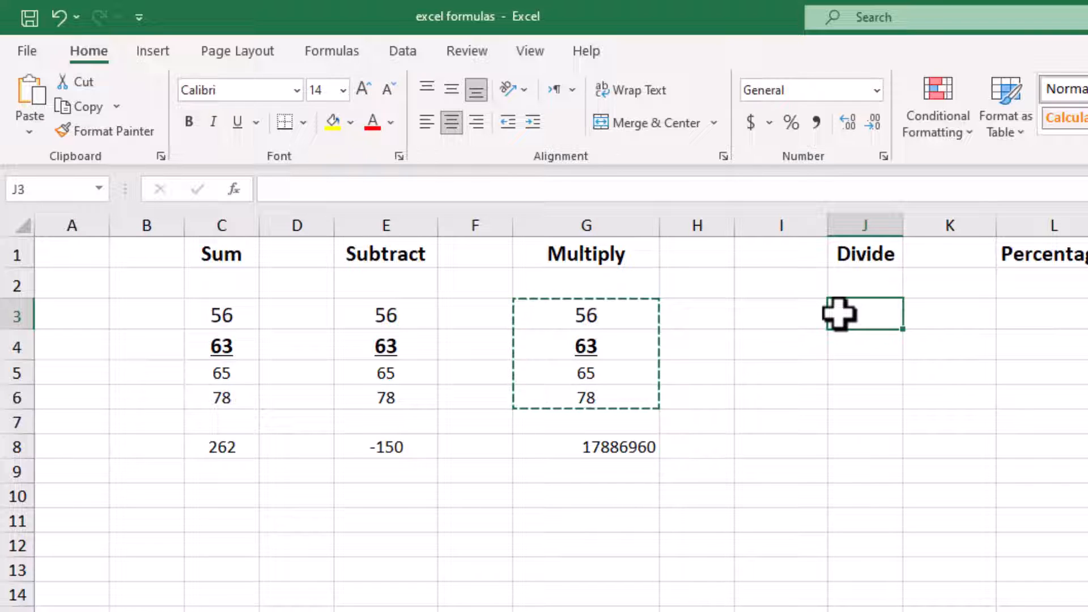
pyautogui.hotkey('ctrl', 'v')
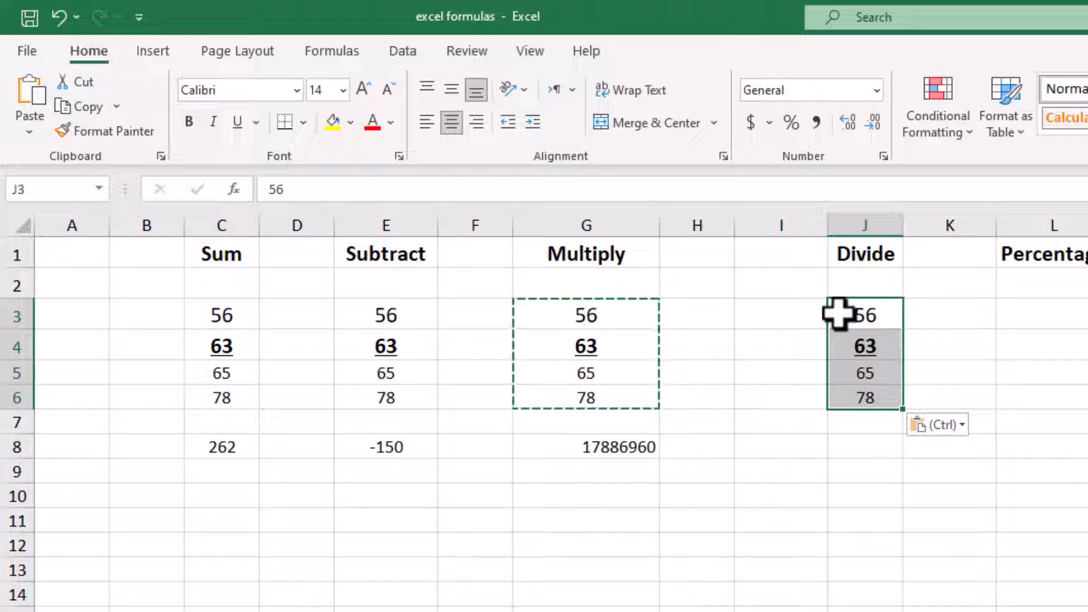
# Clear the copy outline and begin a formula with an equals sign in cell J8
pyautogui.click(862, 449)
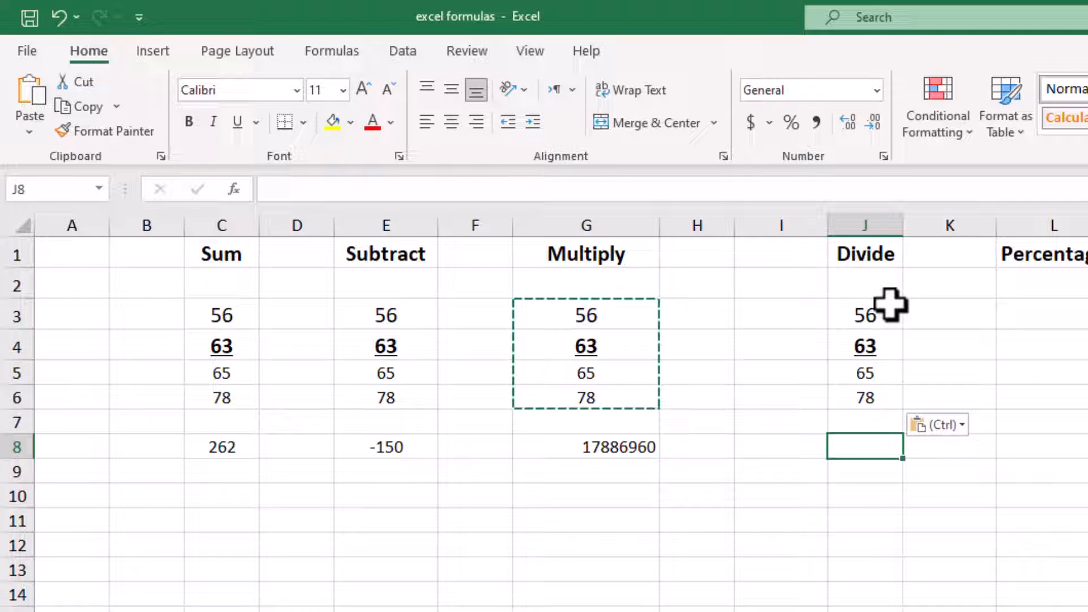
pyautogui.press('Escape')
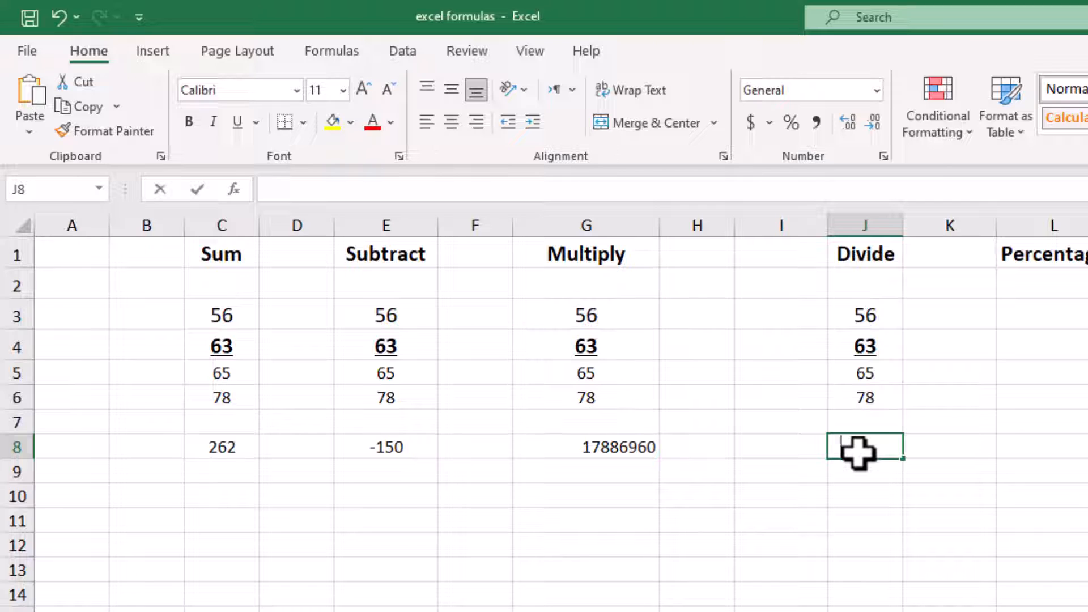
pyautogui.write('=')
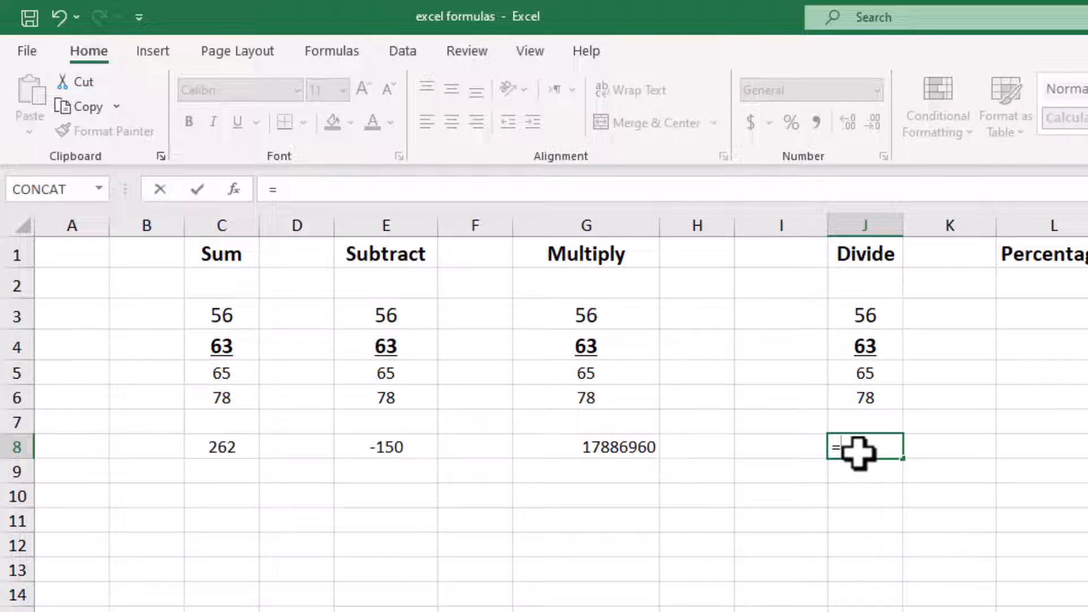
pyautogui.write('di')
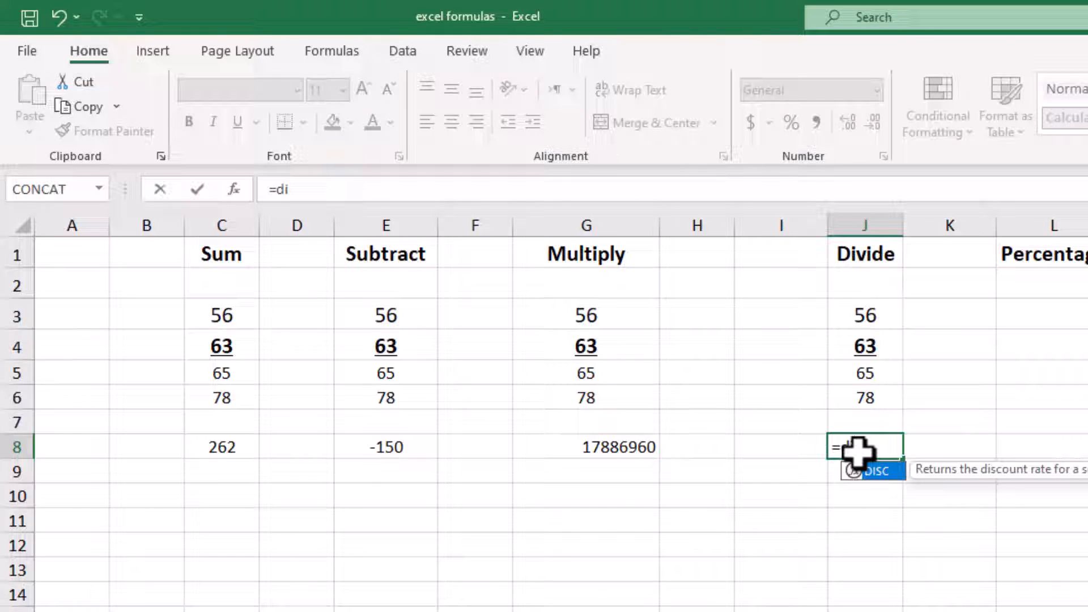
pyautogui.press('BackSpace')
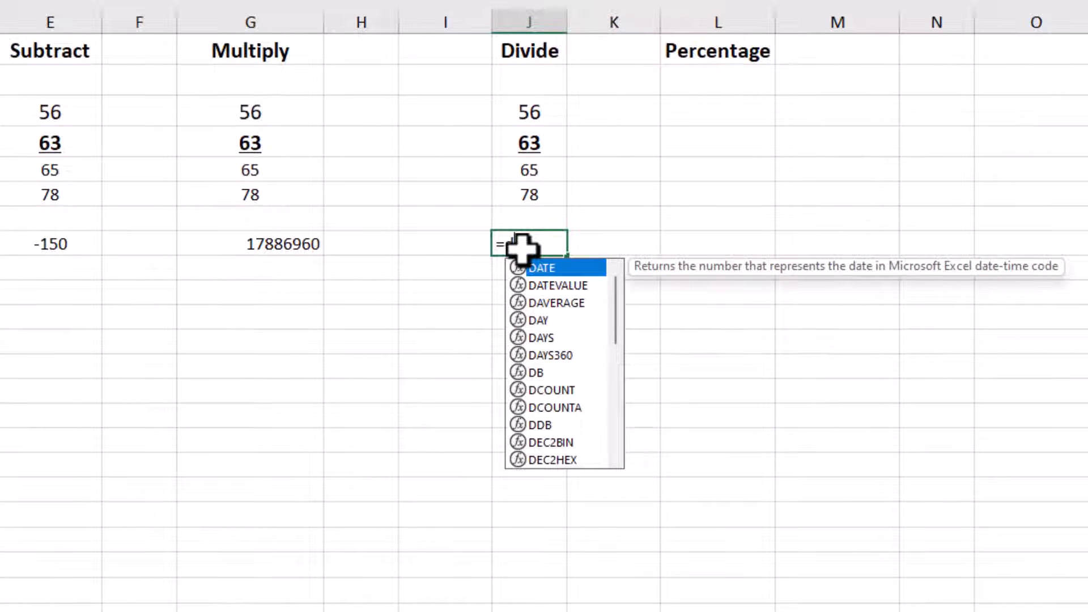
pyautogui.press('BackSpace')
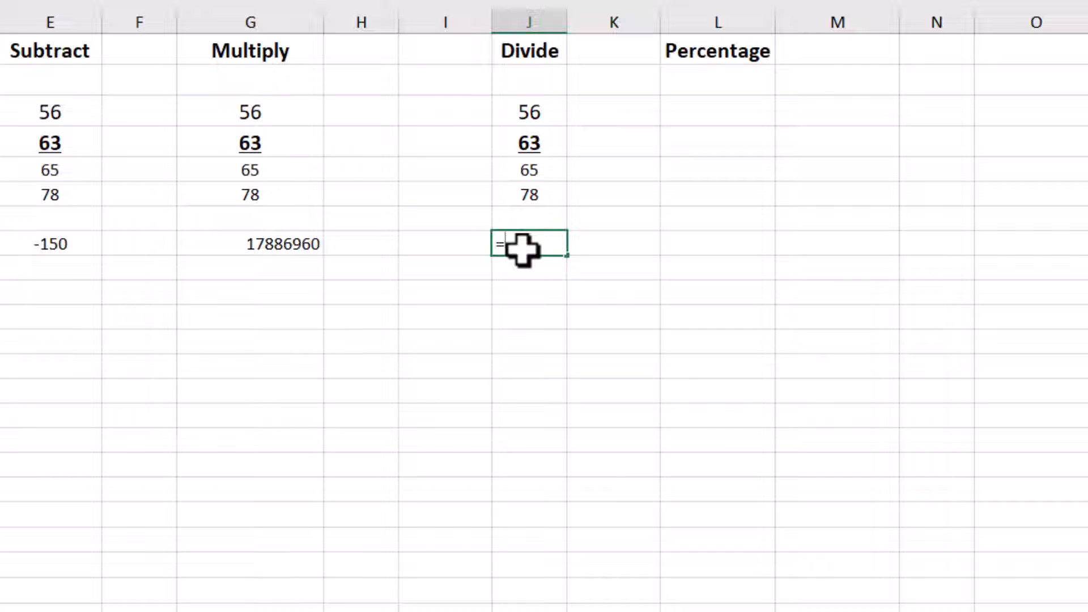
# Complete the division formula in cell J8 as =J3/J4/J5/J6 by referencing the four number cells
pyautogui.click(517, 112)
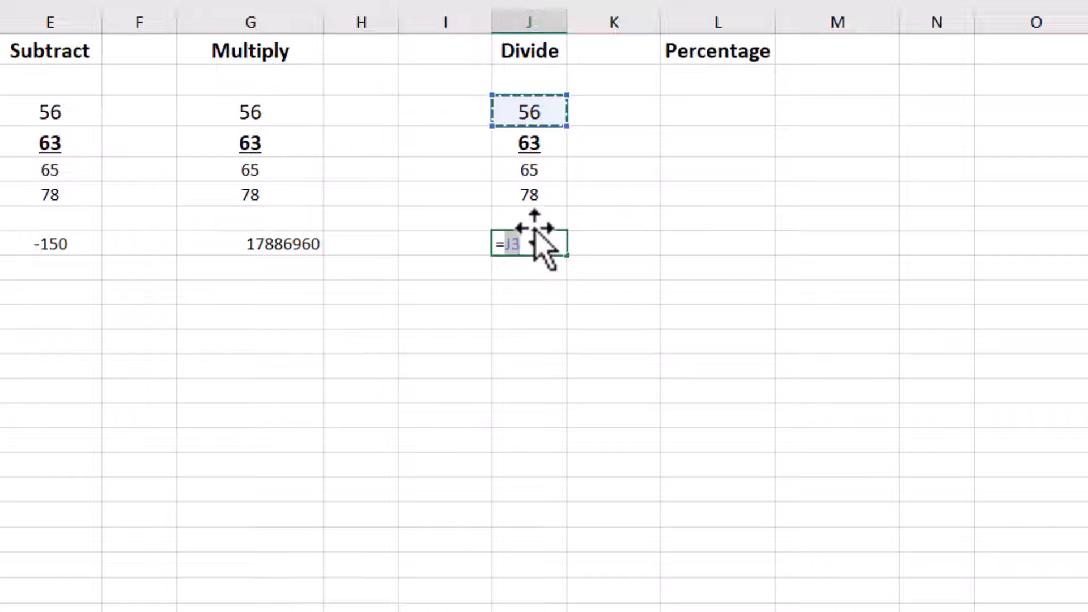
pyautogui.write('/')
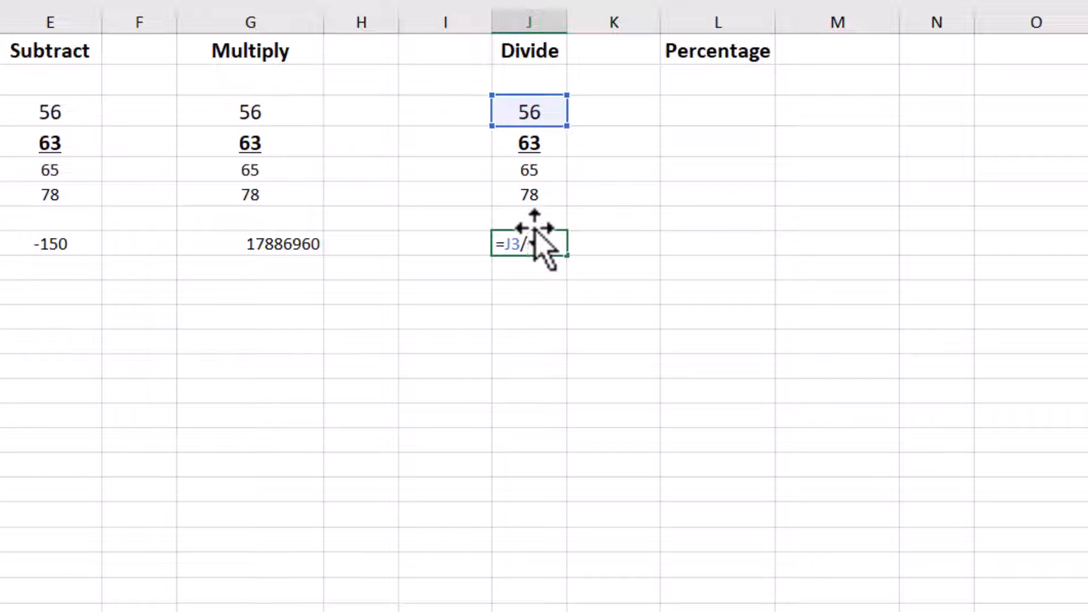
pyautogui.click(530, 144)
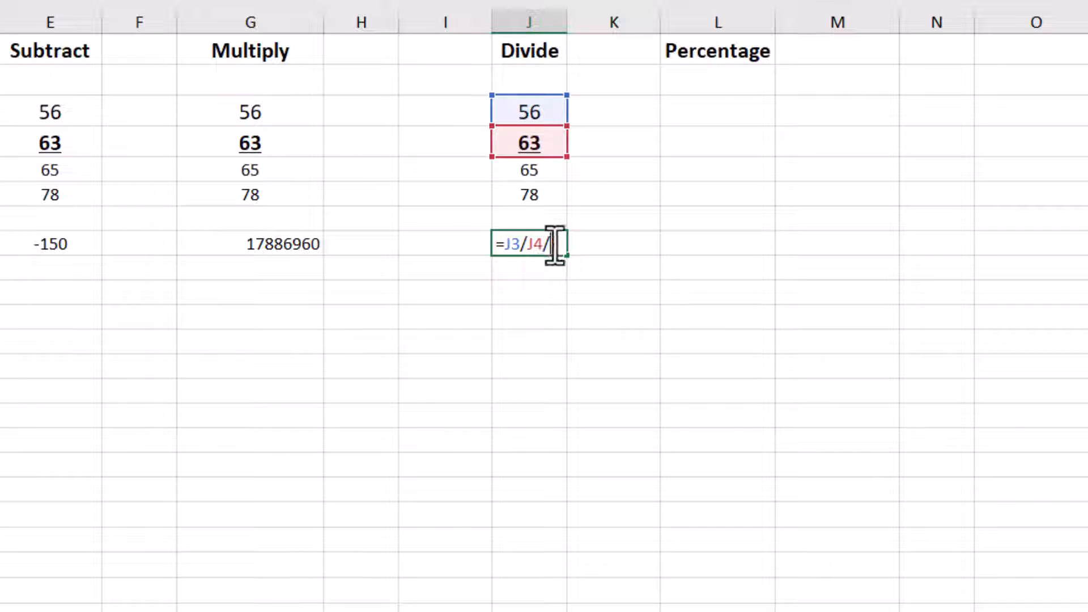
pyautogui.click(527, 170)
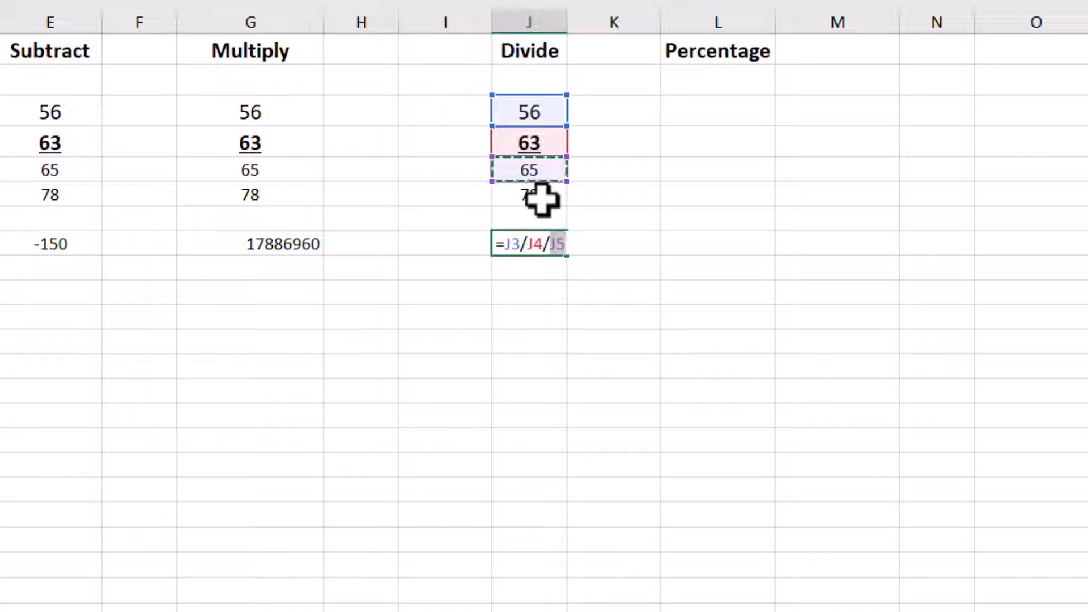
pyautogui.write('/')
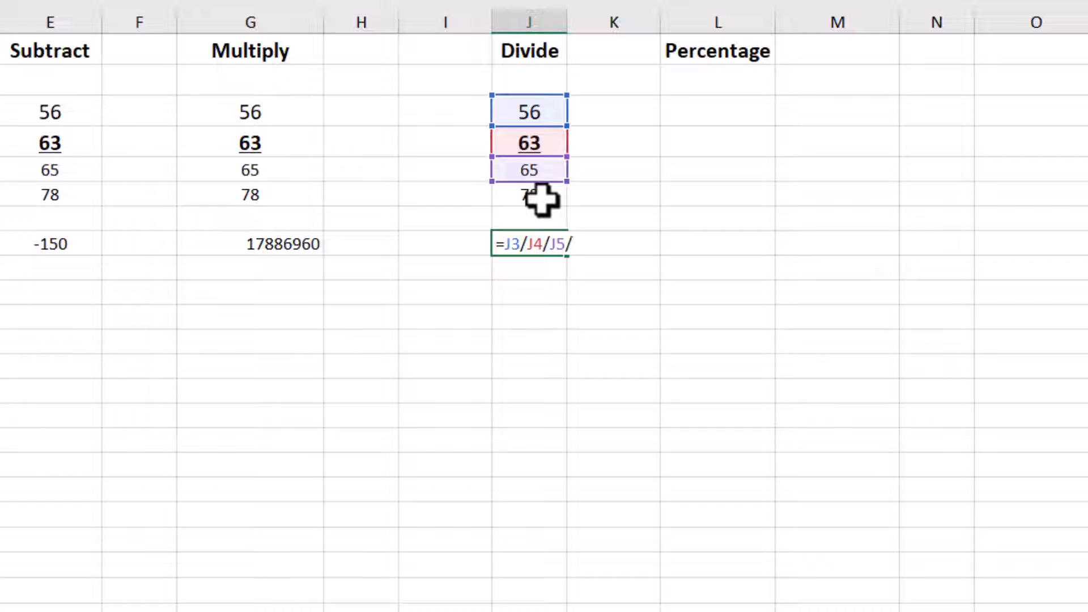
pyautogui.click(538, 198)
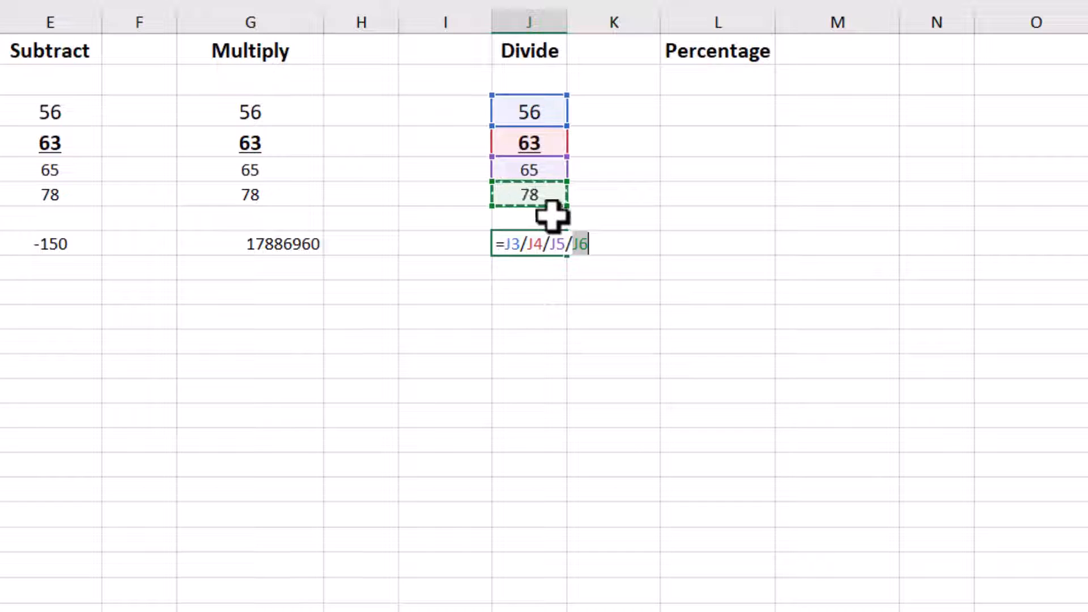
pyautogui.press('Return')
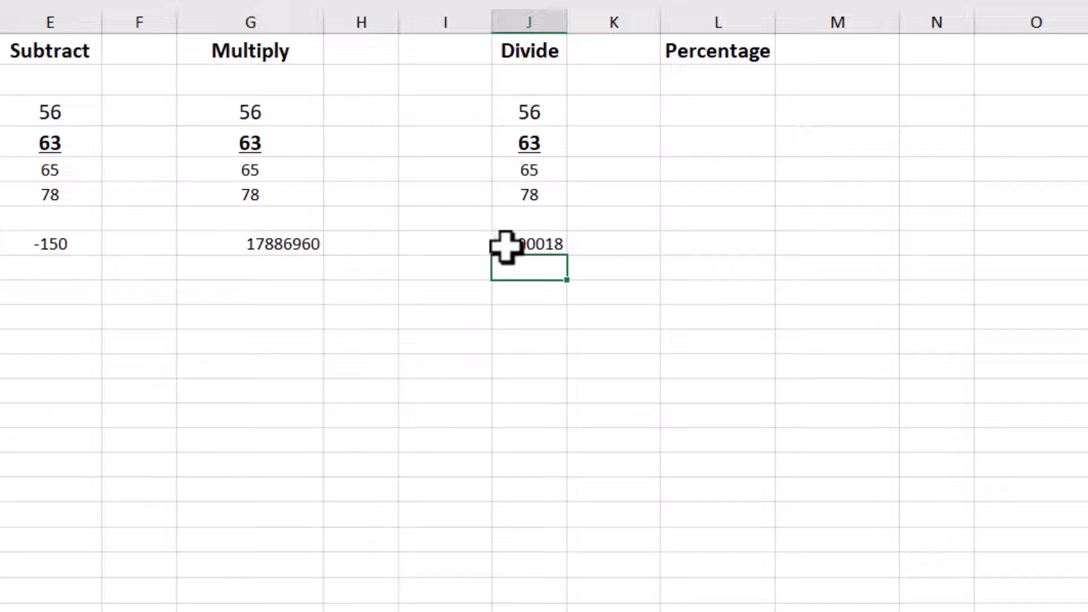
# Copy the numbers in J3:J6 as values only into L3:L6 under Percentage, and center-align the whole column L
pyautogui.click(736, 83)
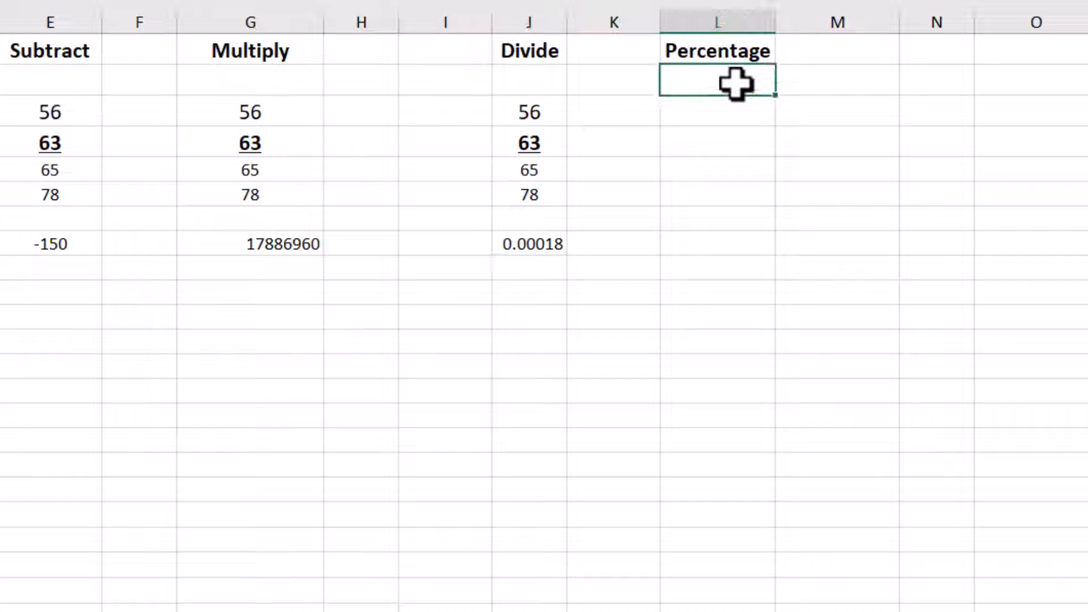
pyautogui.click(733, 119)
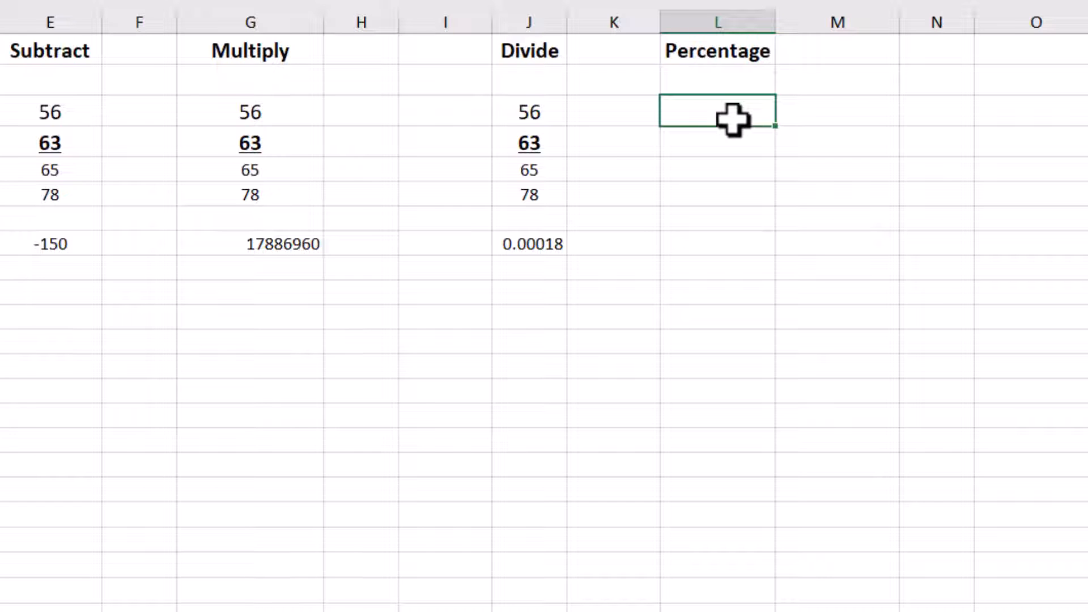
pyautogui.moveTo(542, 108); pyautogui.dragTo(543, 192)
pyautogui.rightClick(541, 193)
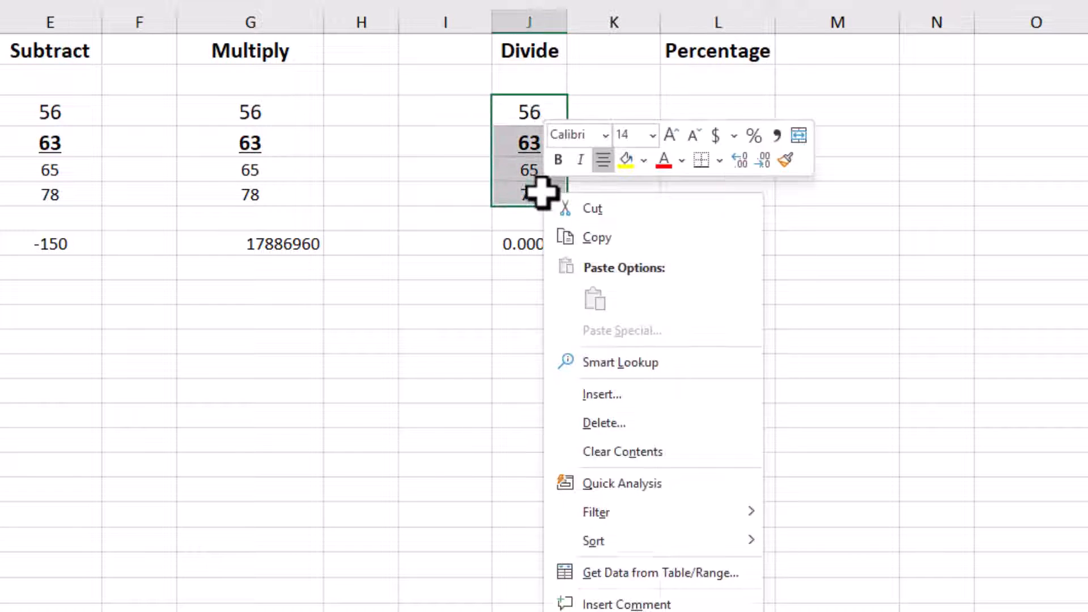
pyautogui.click(596, 238)
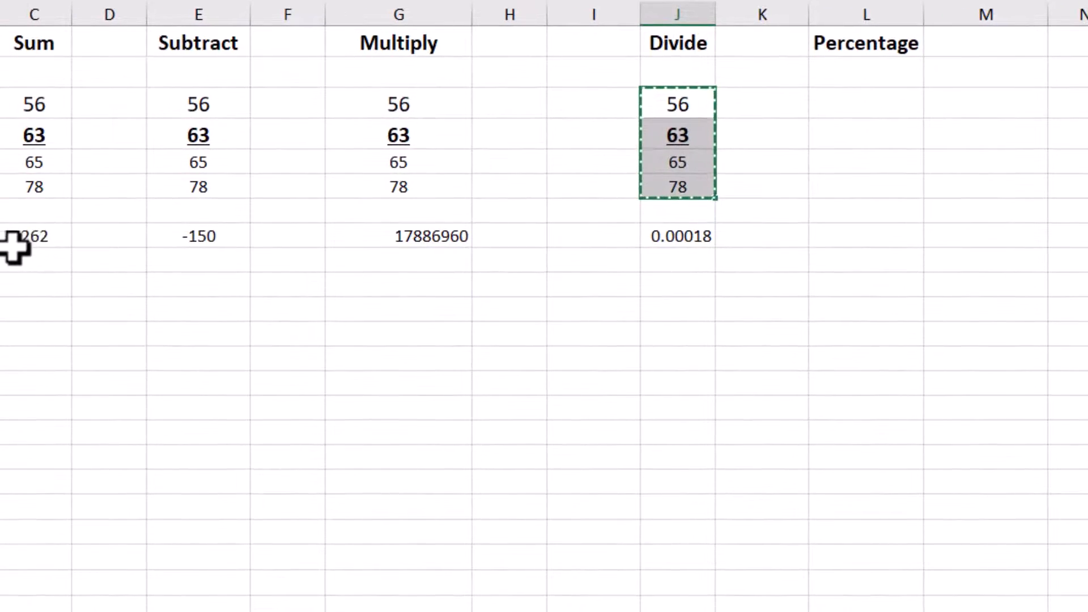
pyautogui.click(845, 94)
pyautogui.rightClick(851, 96)
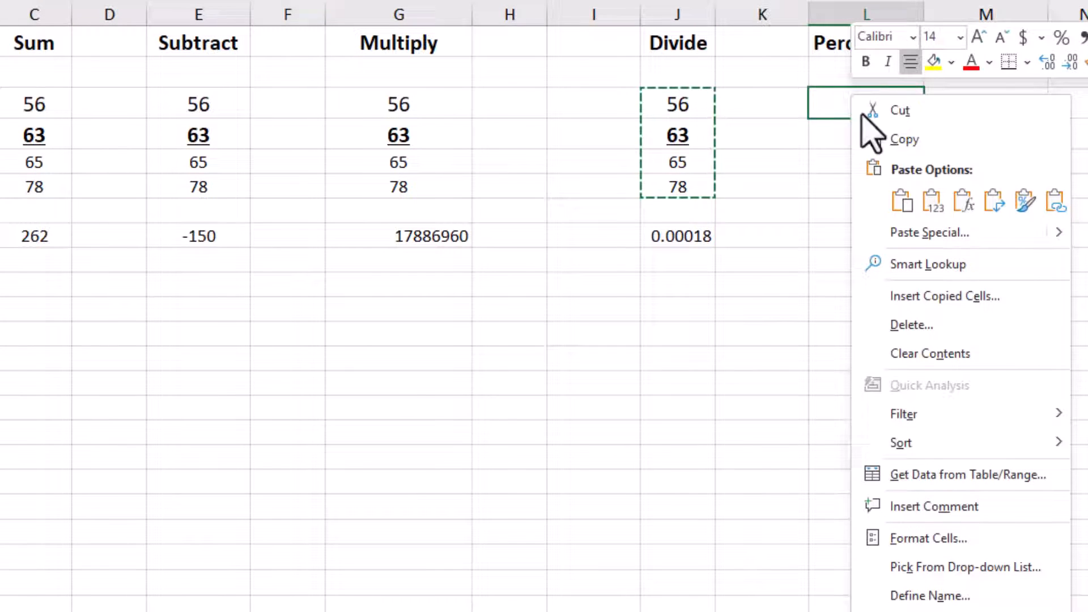
pyautogui.click(925, 199)
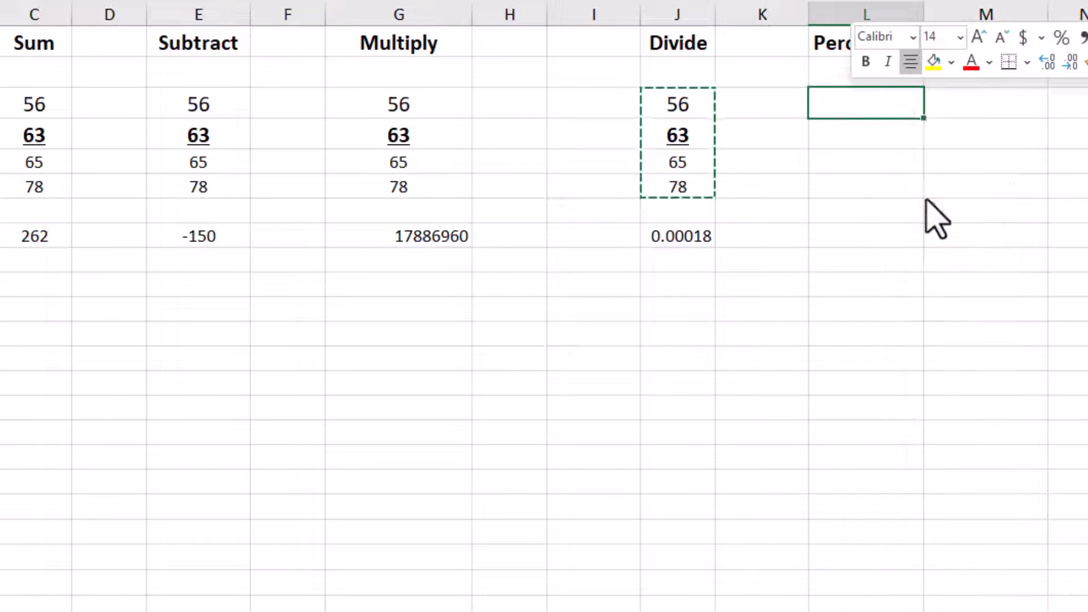
pyautogui.click(865, 12)
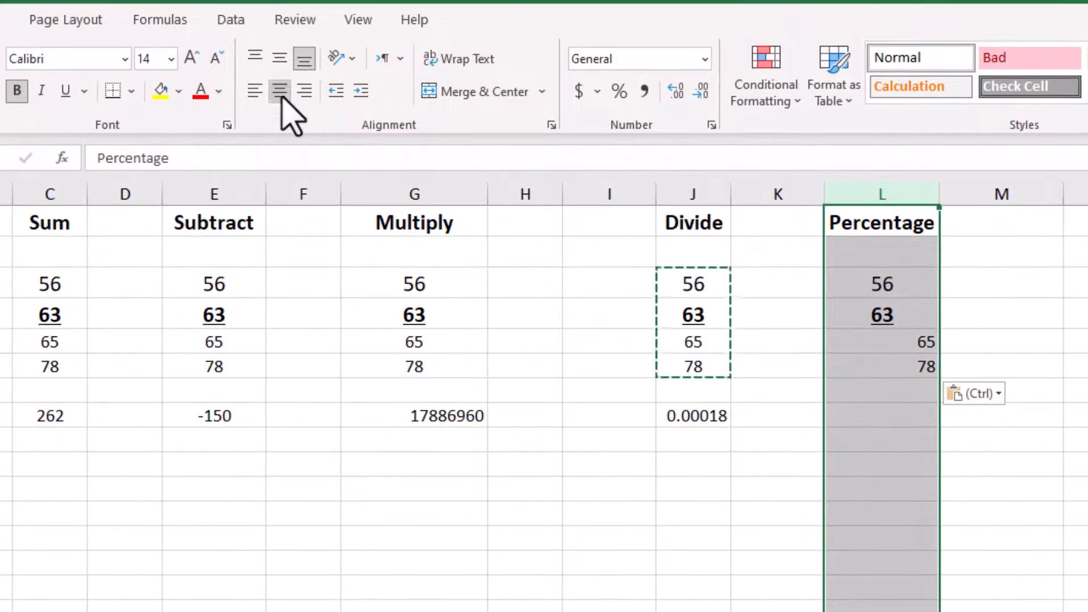
pyautogui.click(280, 92)
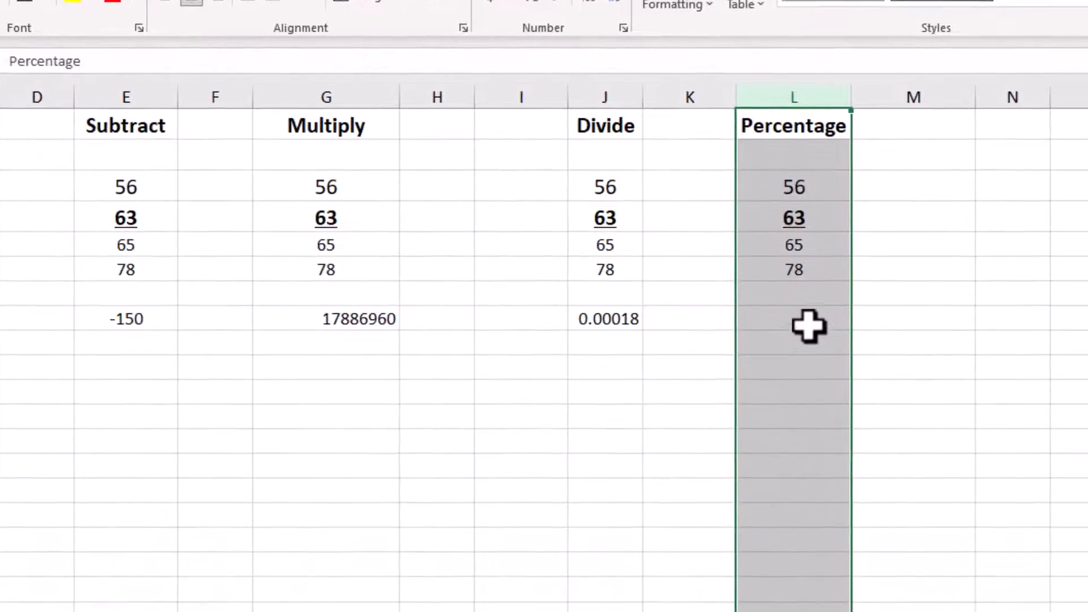
# Calculate the percentage in cell L8 with the formula =C8/300*100, referencing the sum result
pyautogui.click(809, 325)
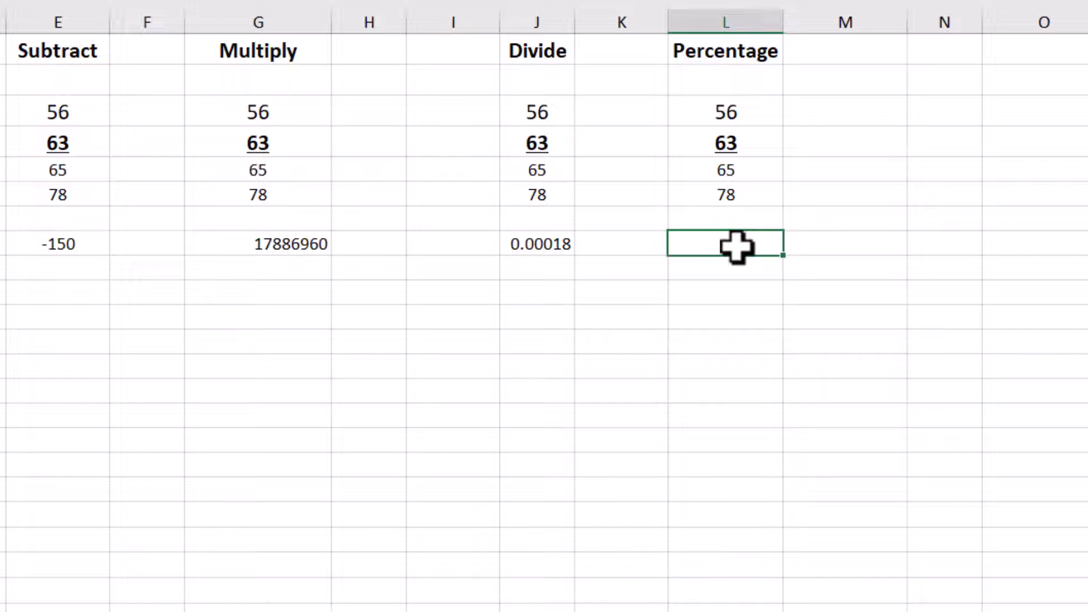
pyautogui.write('=')
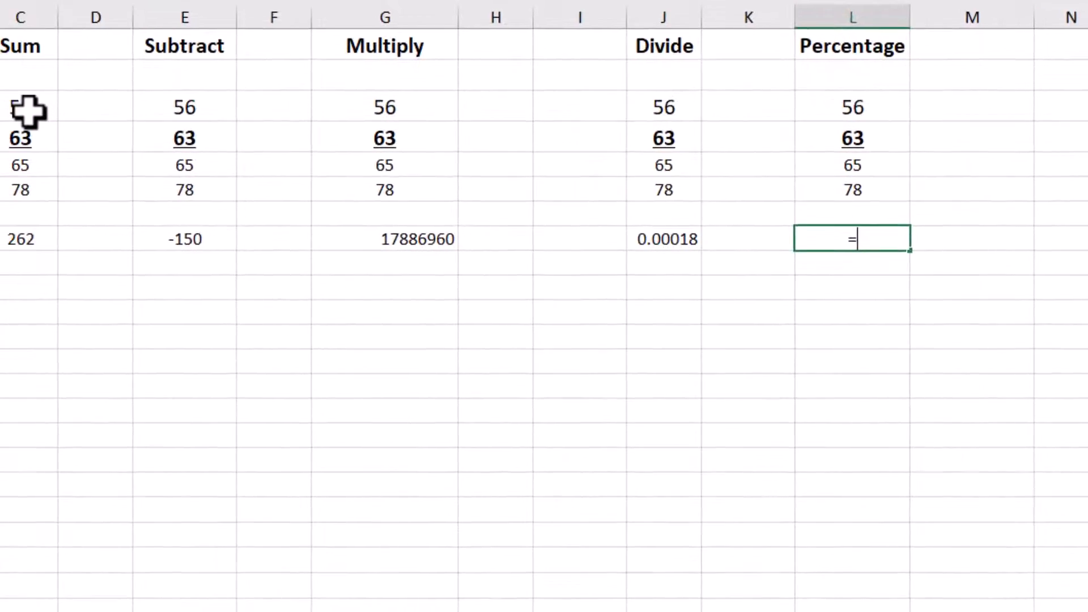
pyautogui.click(27, 111)
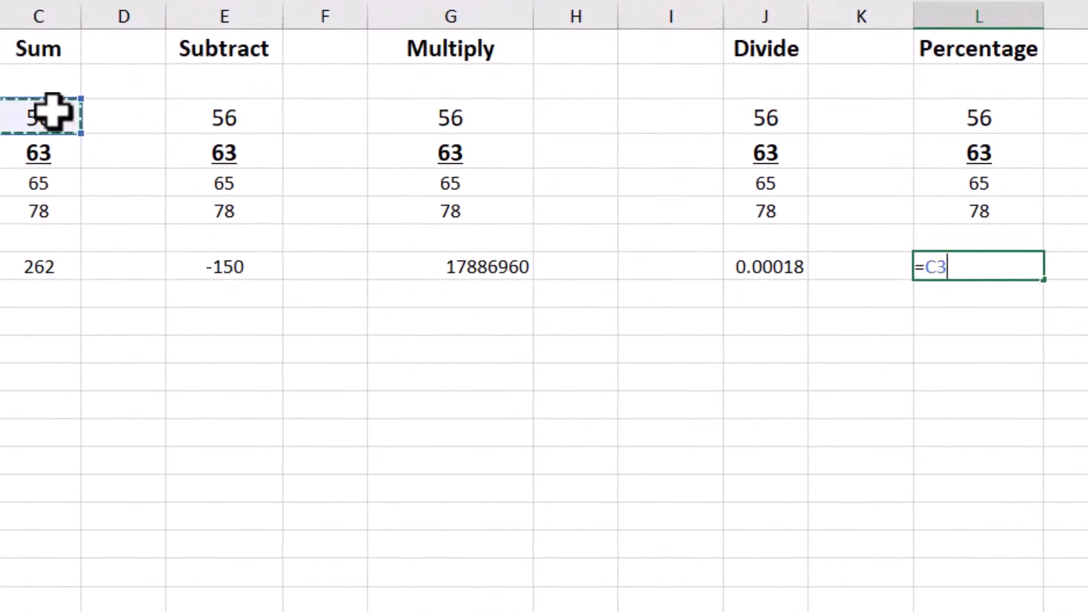
pyautogui.moveTo(52, 112); pyautogui.dragTo(54, 209)
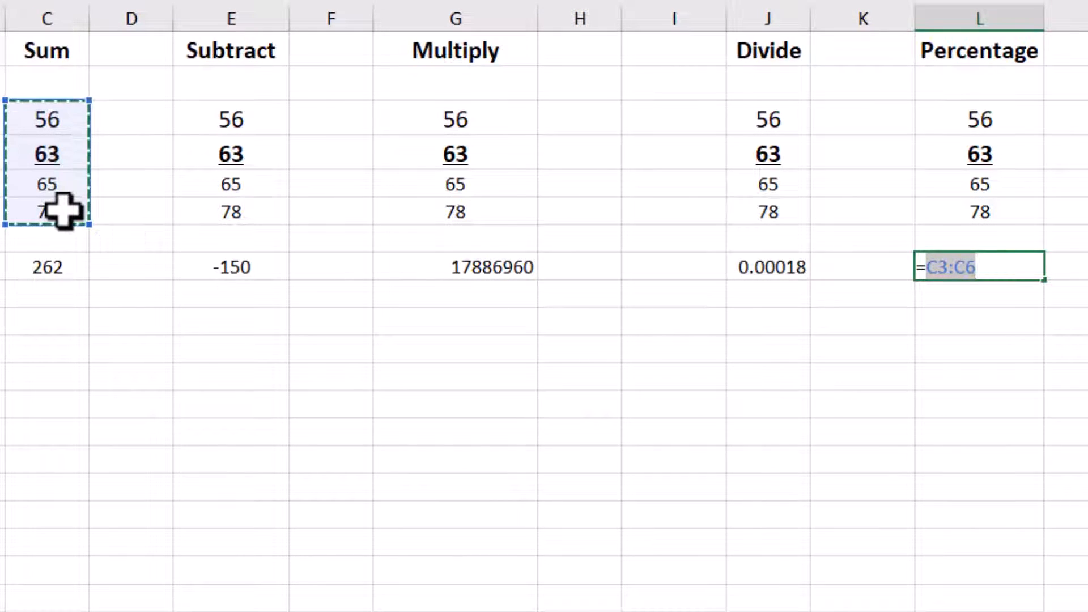
pyautogui.click(68, 271)
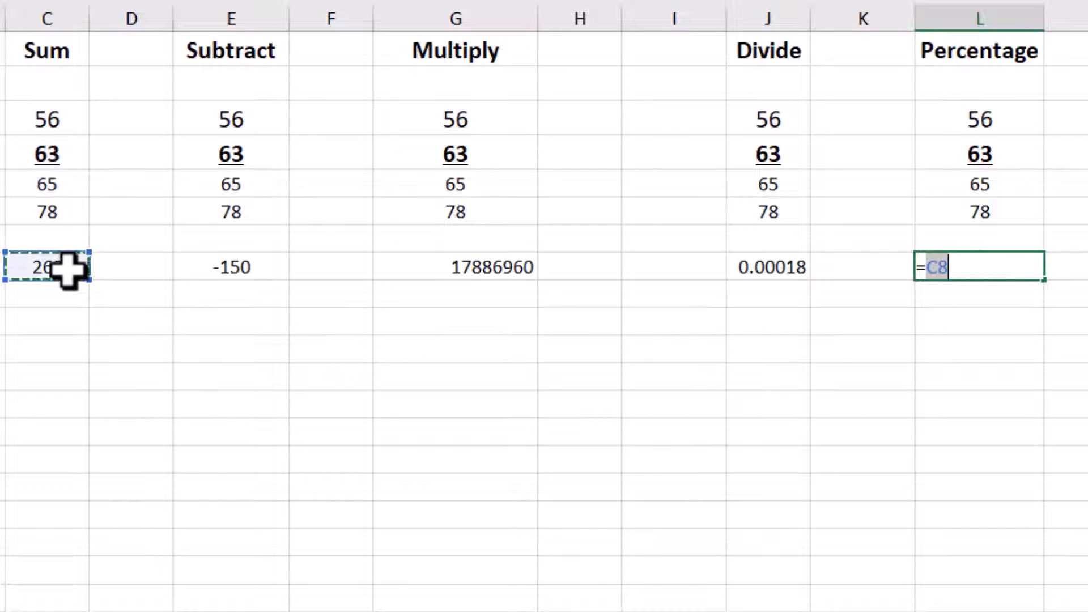
pyautogui.click(984, 270)
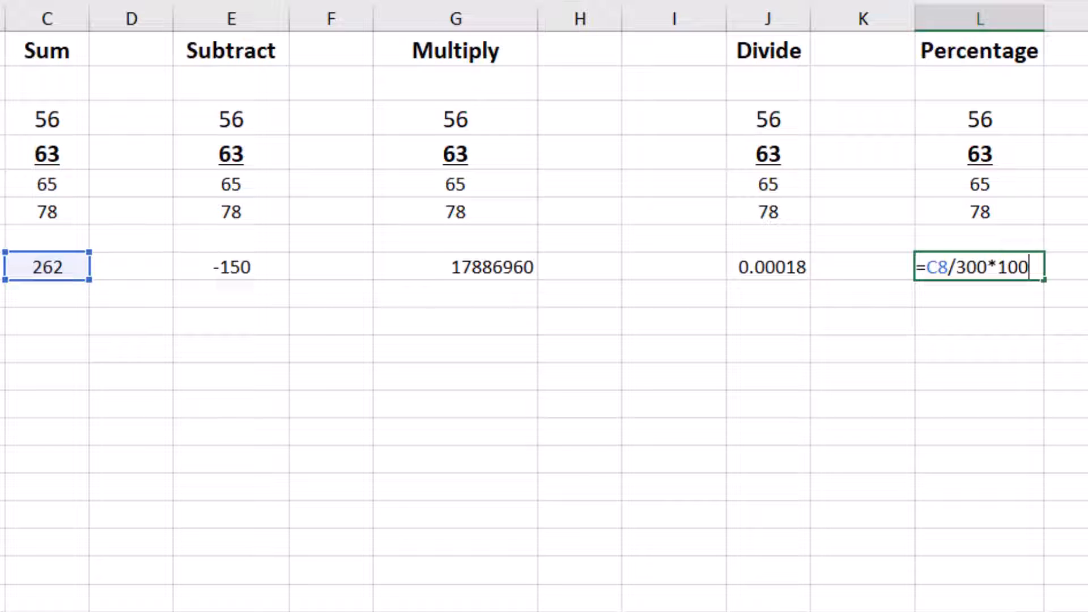
pyautogui.press('Return')
pyautogui.click(1014, 267)
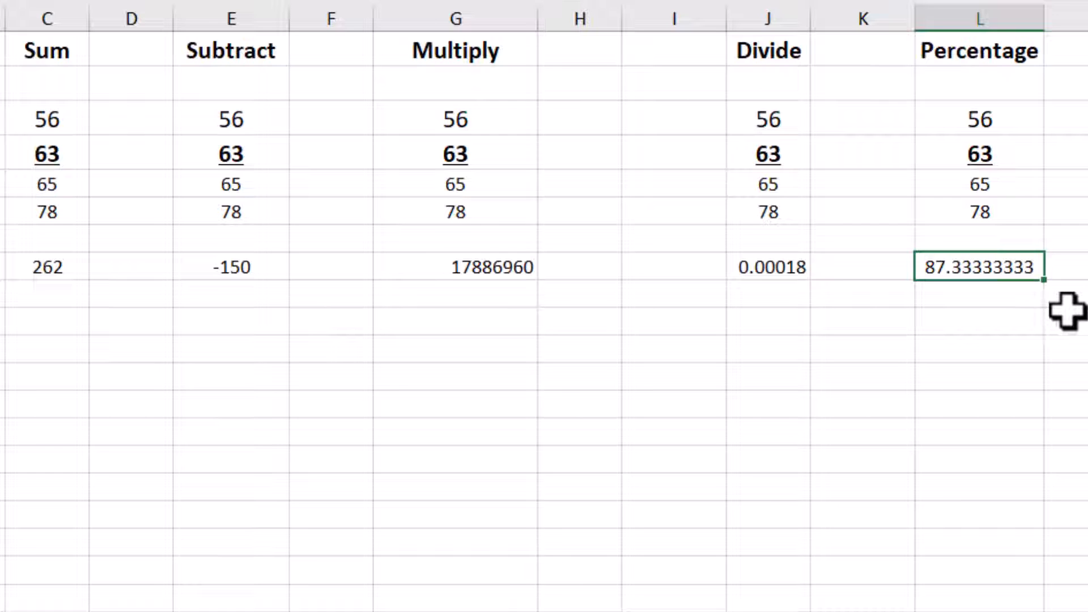
pyautogui.click(974, 347)
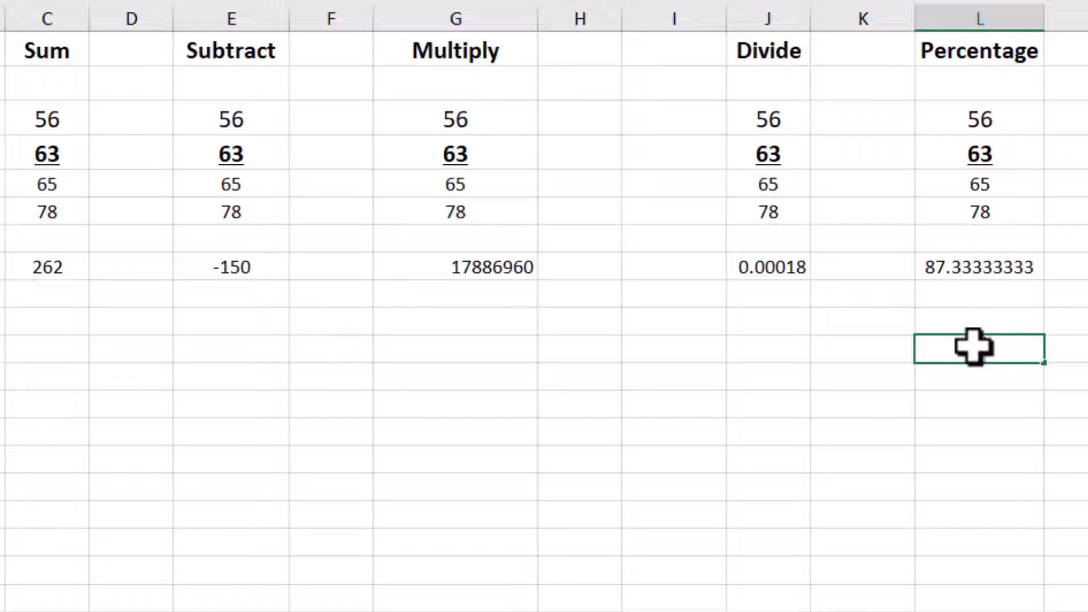
pyautogui.write('=PER')
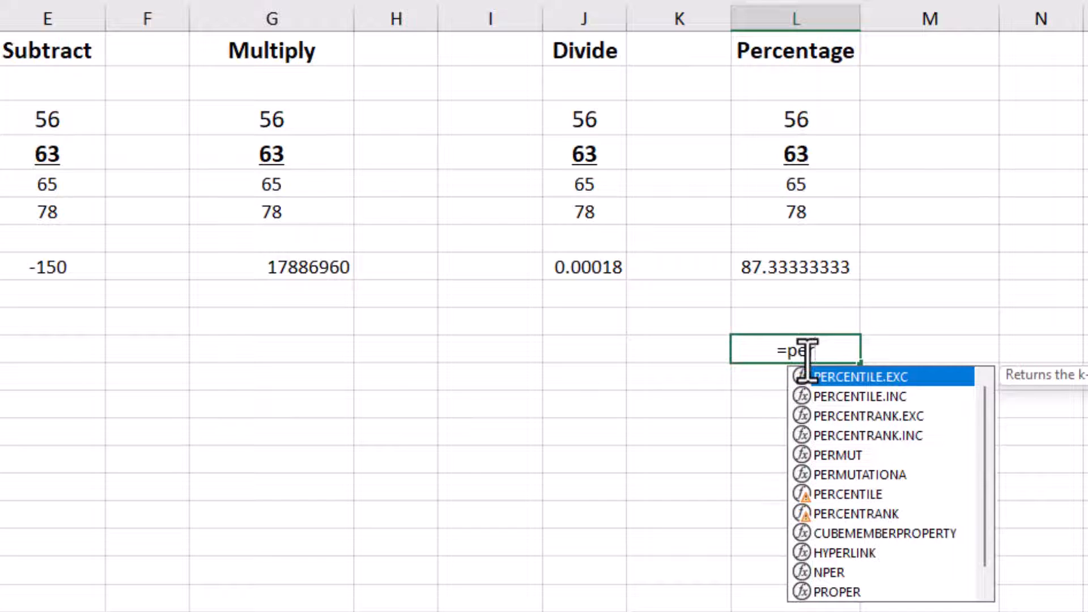
pyautogui.press('Escape')
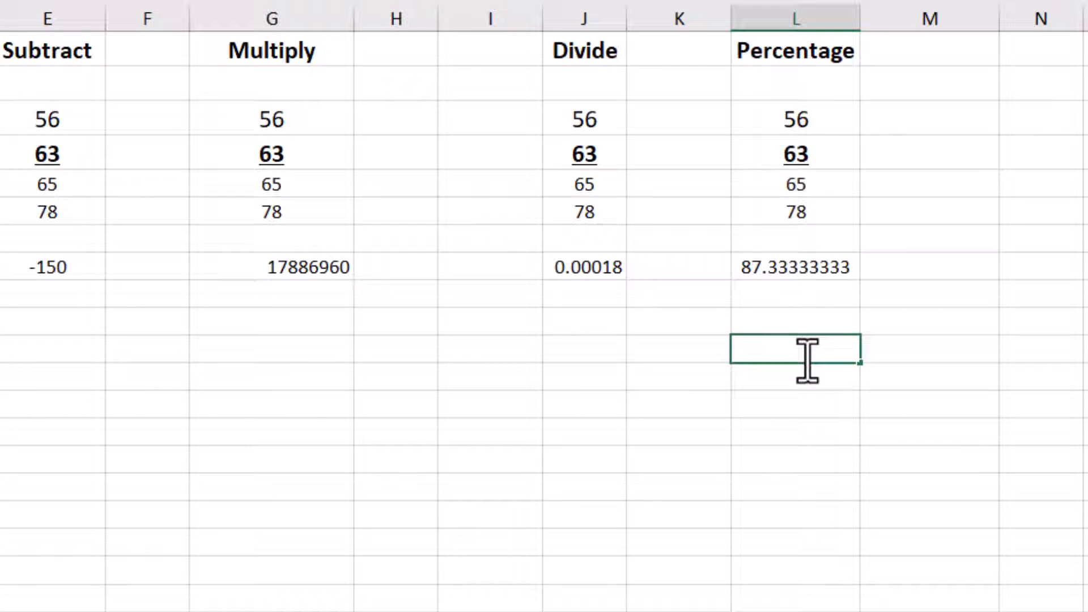
# Adjust the number format of the percentage result in L8 to show two decimal places
pyautogui.click(799, 271)
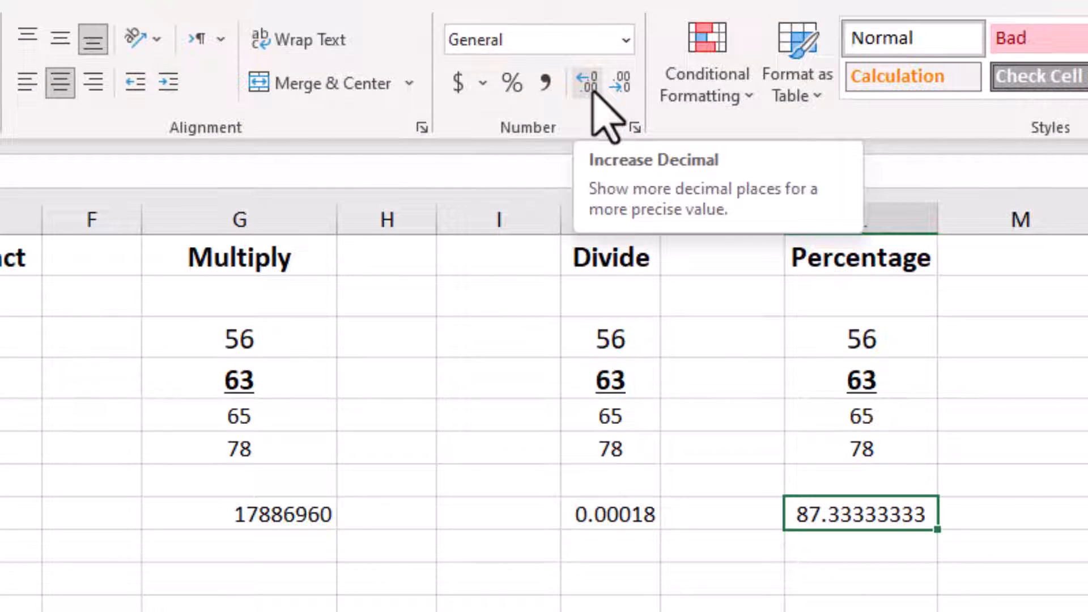
pyautogui.click(589, 85)
pyautogui.click(589, 85)
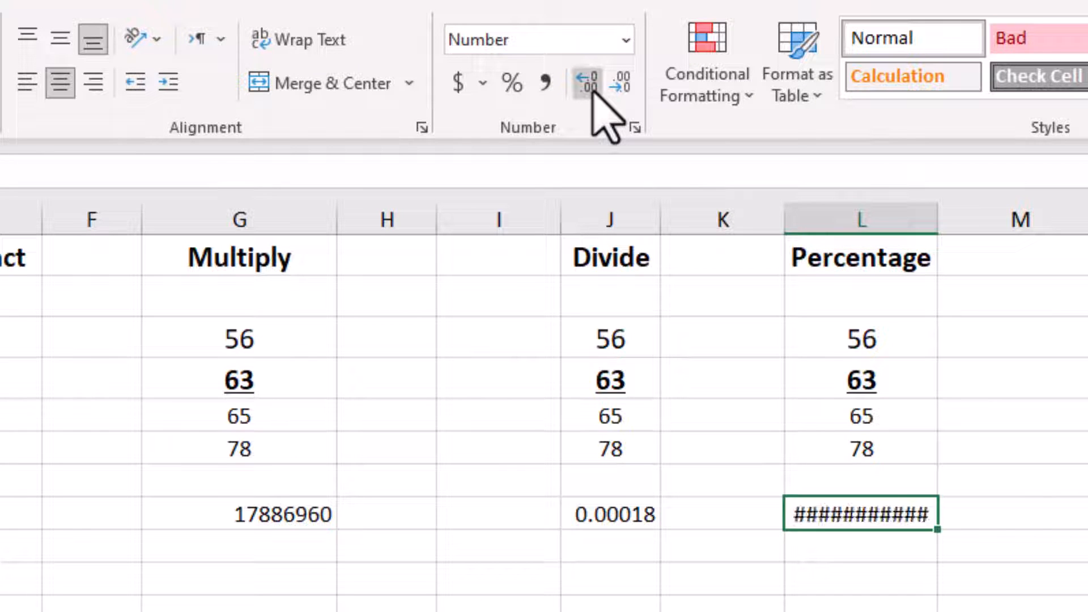
pyautogui.click(620, 84)
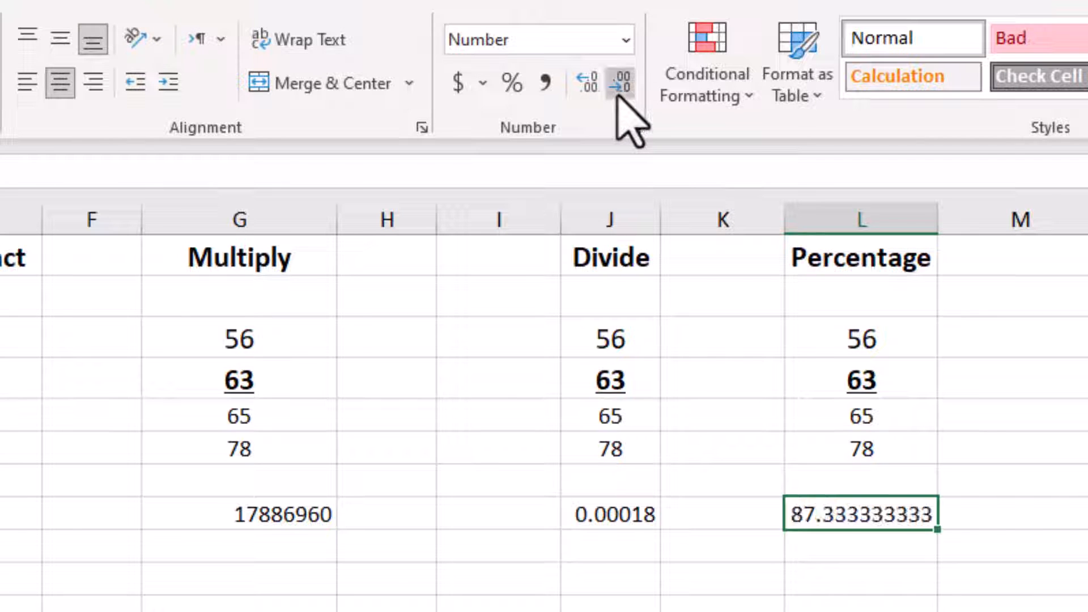
pyautogui.click(620, 84)
pyautogui.click(620, 84)
pyautogui.click(622, 85)
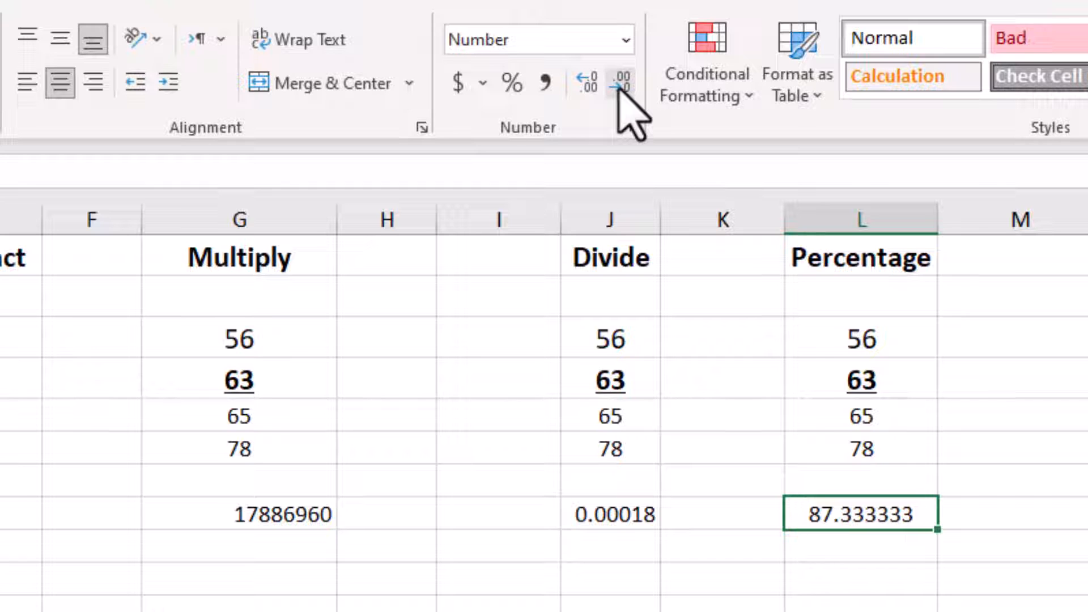
pyautogui.click(621, 85)
pyautogui.click(622, 85)
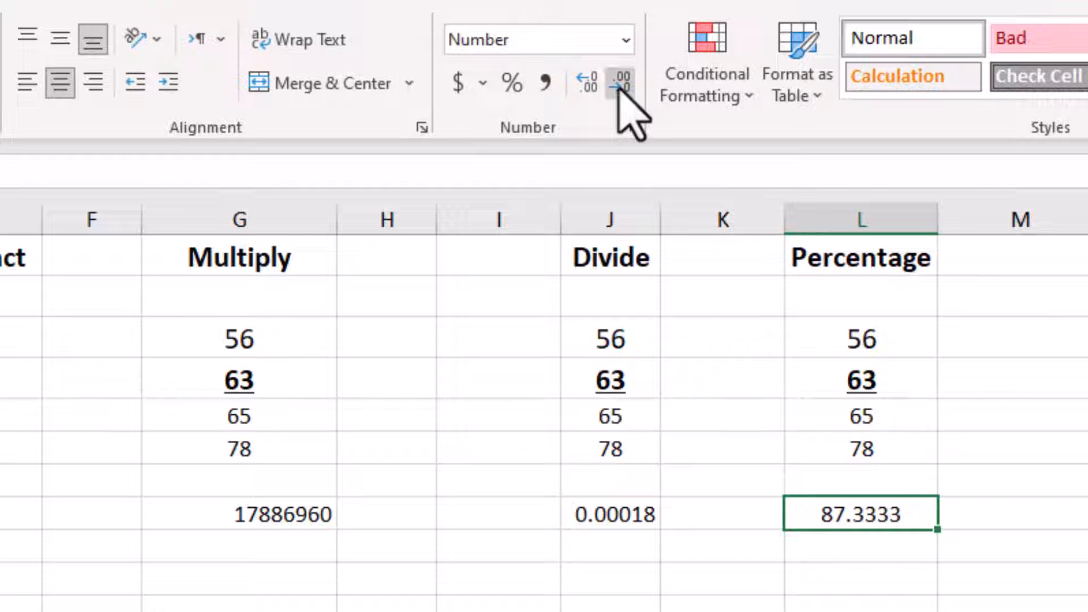
pyautogui.click(622, 85)
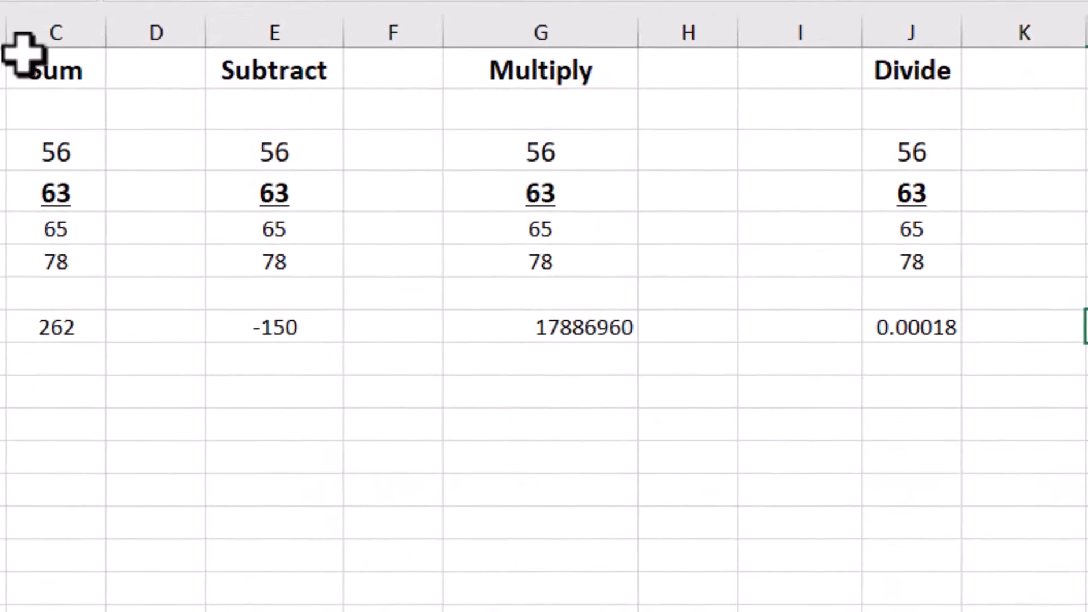
# Merge and center the range C1:L2 into one heading cell, accepting that only the upper-left value is kept
pyautogui.moveTo(25, 61); pyautogui.dragTo(374, 92)
pyautogui.click(374, 93)
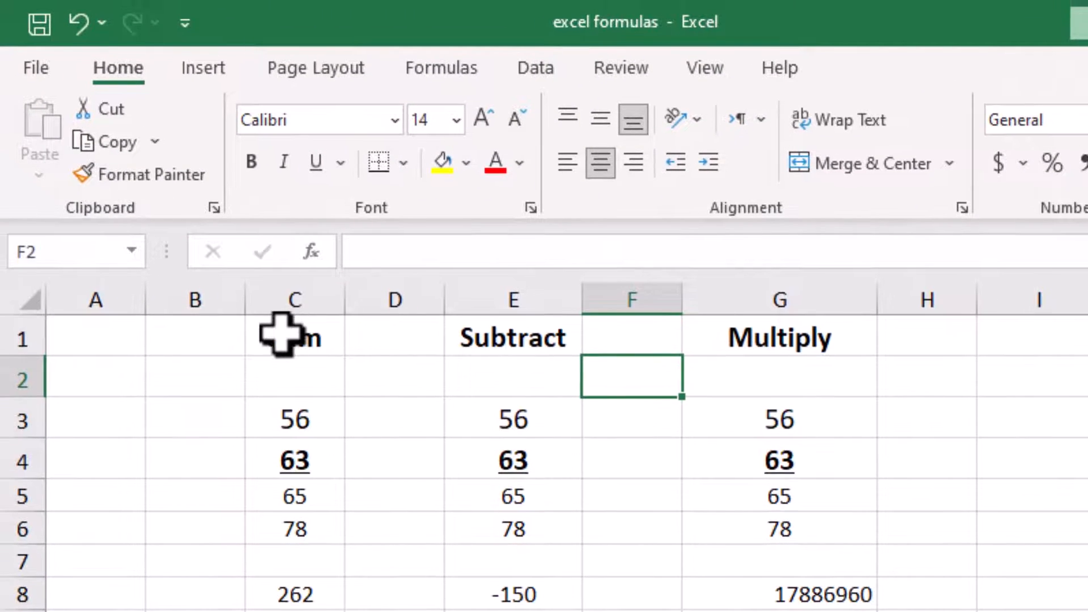
pyautogui.click(46, 67)
pyautogui.moveTo(393, 380); pyautogui.dragTo(1085, 377)
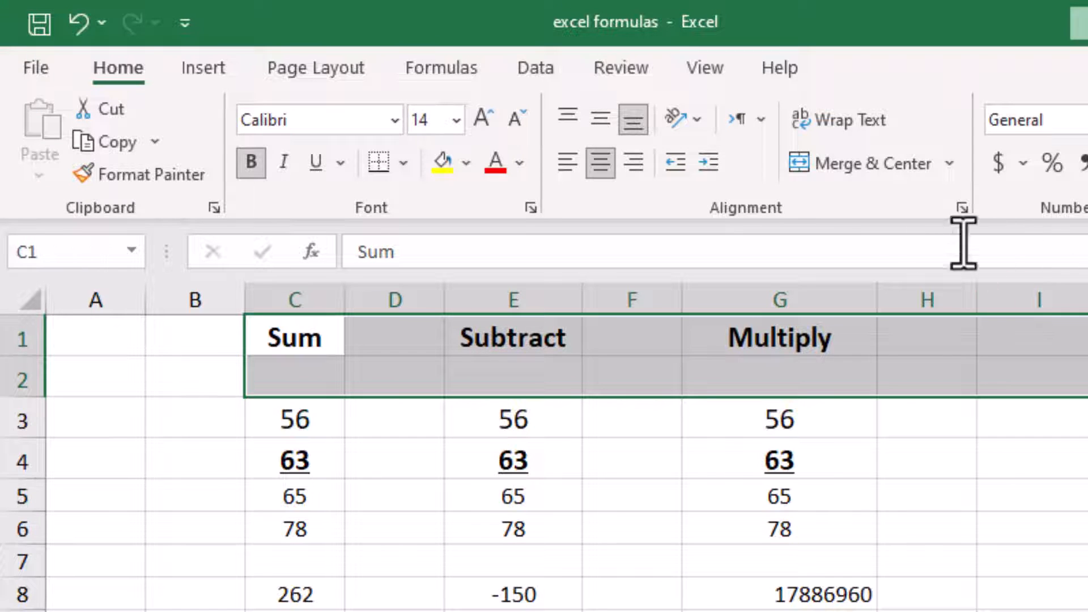
pyautogui.click(859, 165)
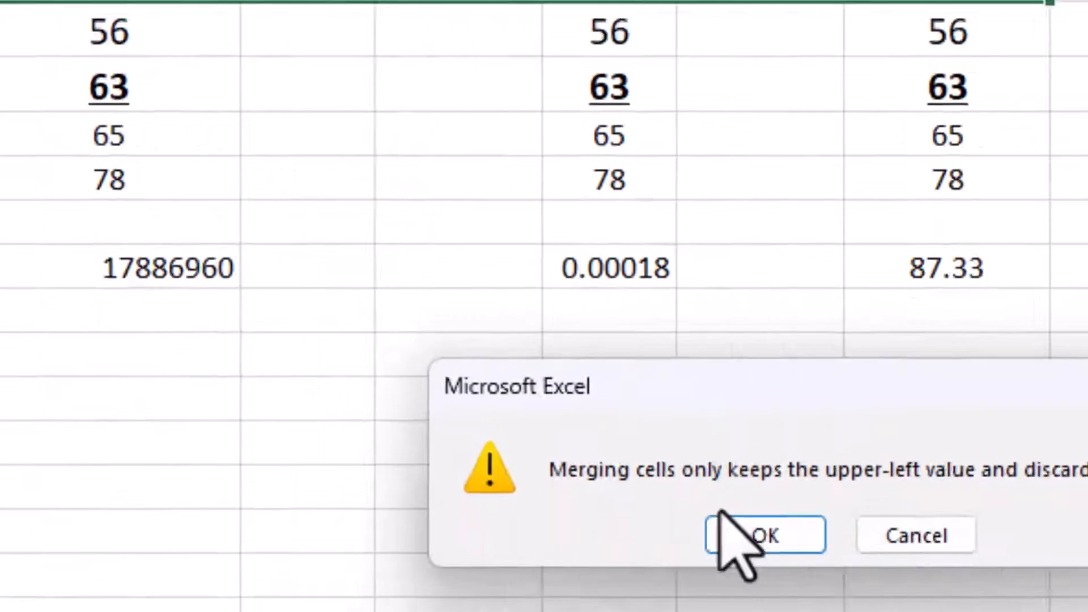
pyautogui.click(737, 533)
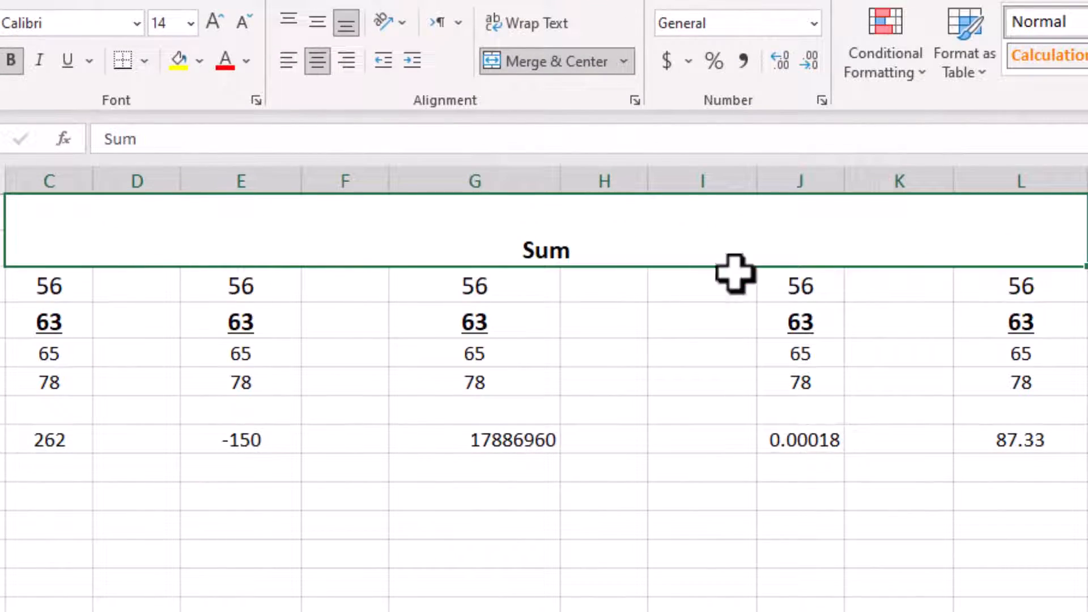
pyautogui.doubleClick(549, 255)
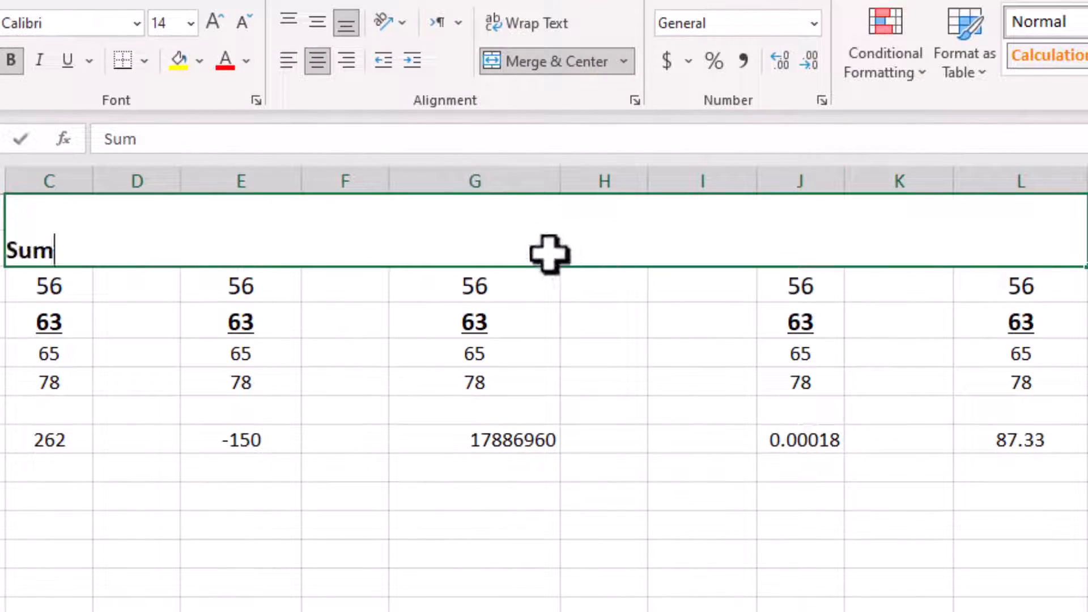
pyautogui.doubleClick(28, 247)
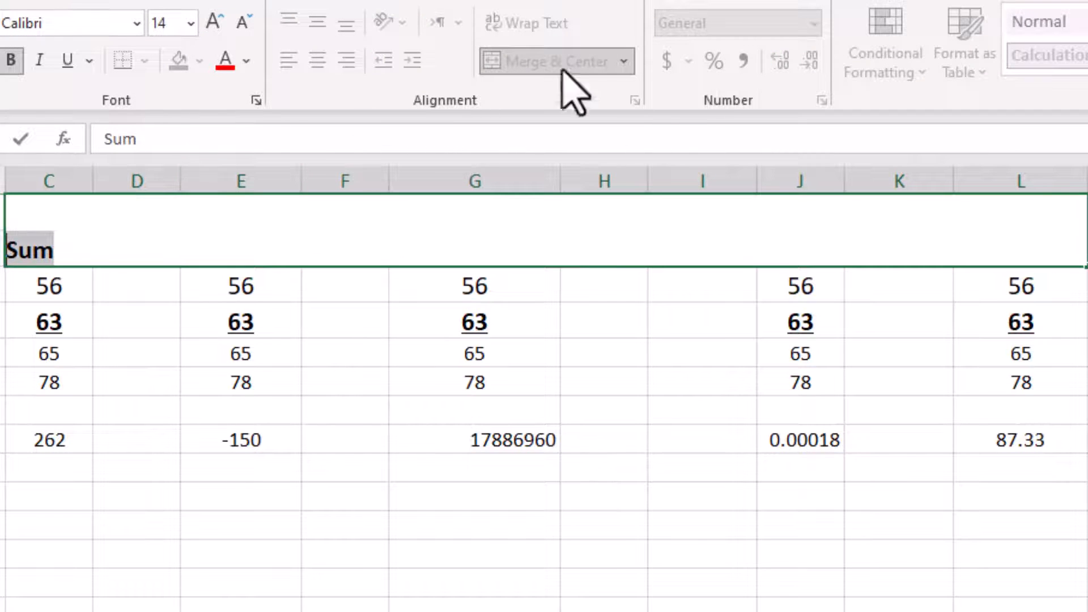
pyautogui.press('Right')
pyautogui.press('Tab')
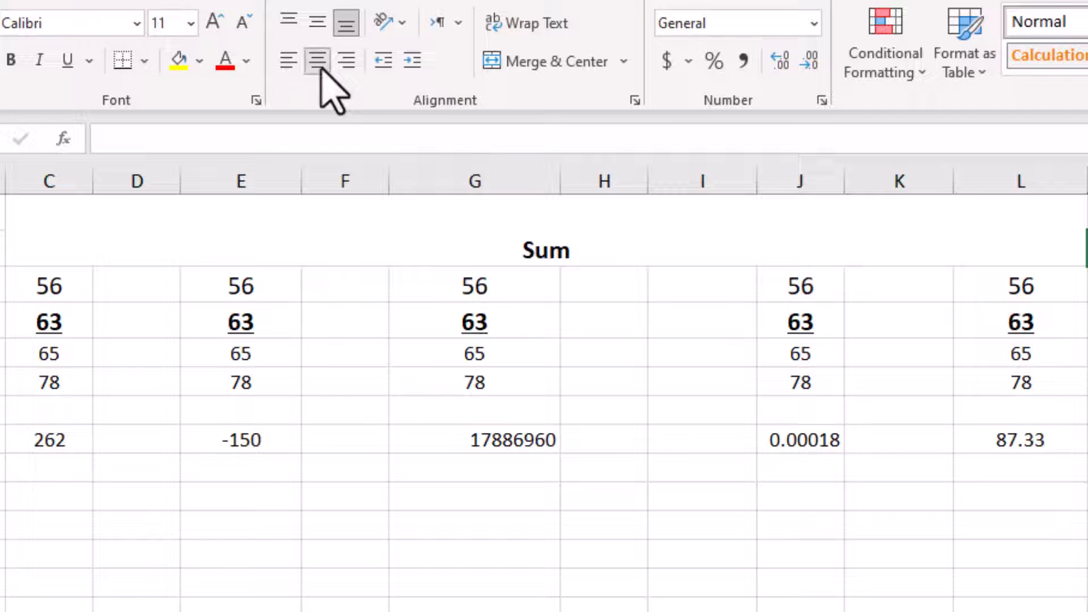
# Try left alignment on the merged Sum heading and return it to center alignment
pyautogui.click(574, 233)
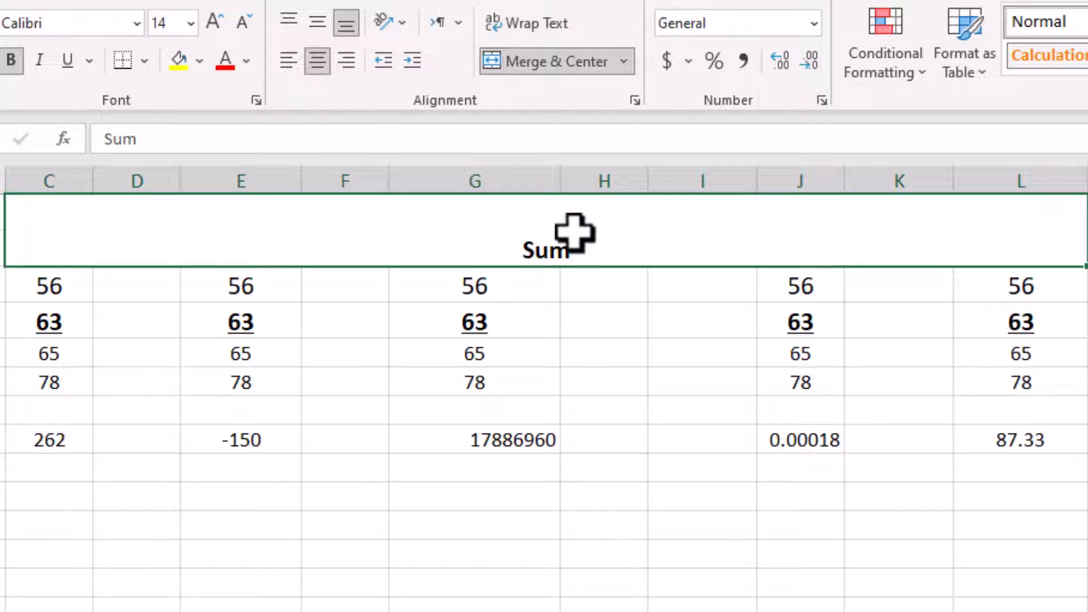
pyautogui.click(318, 66)
pyautogui.click(318, 67)
pyautogui.click(318, 66)
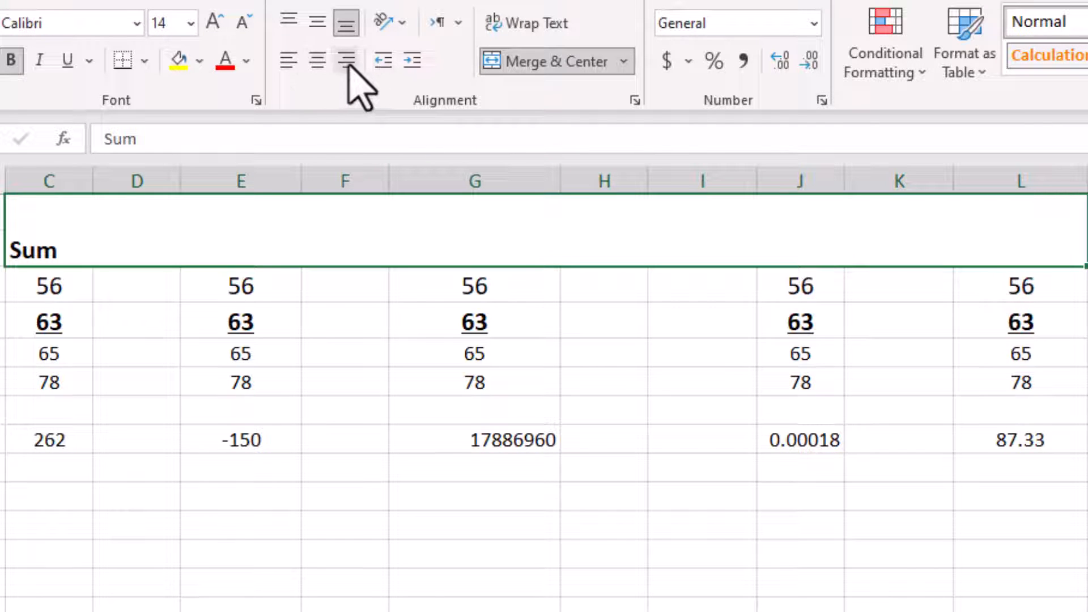
pyautogui.click(316, 62)
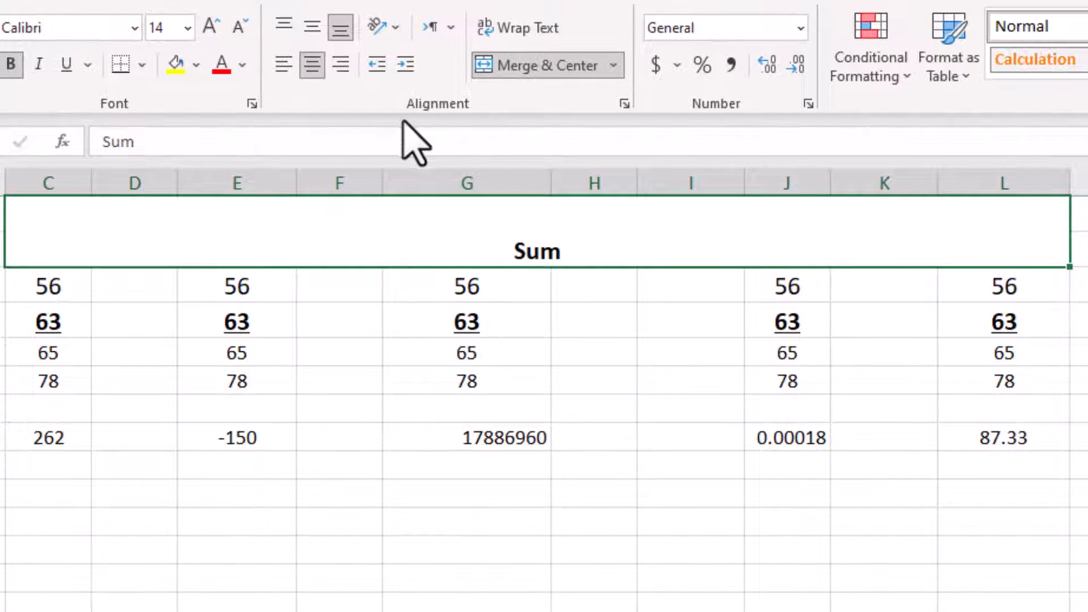
# Fill the merged Sum heading with the standard orange color
pyautogui.click(203, 75)
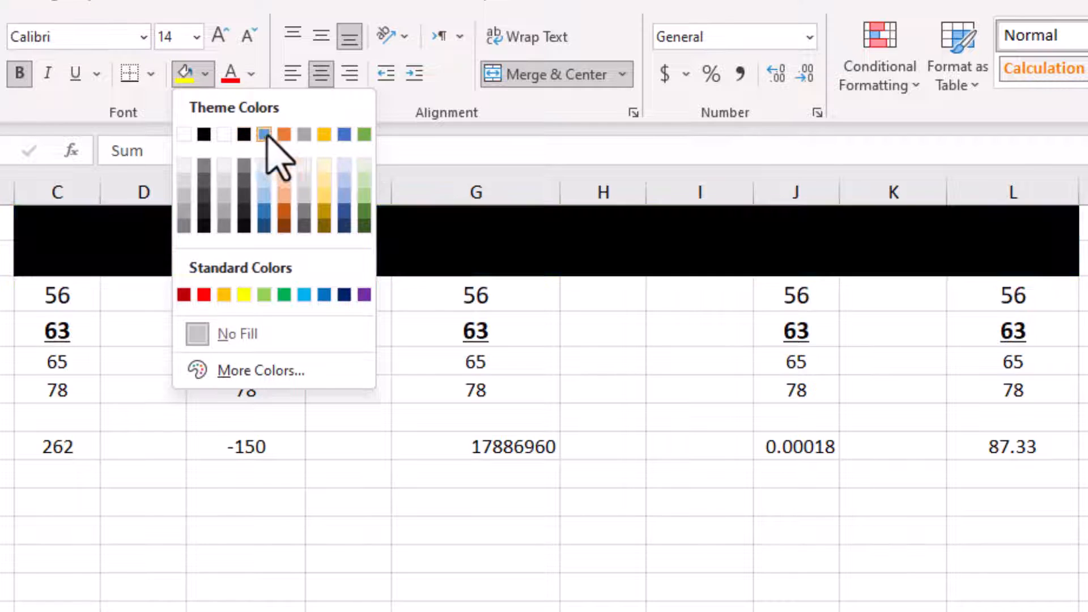
pyautogui.click(223, 294)
pyautogui.doubleClick(538, 251)
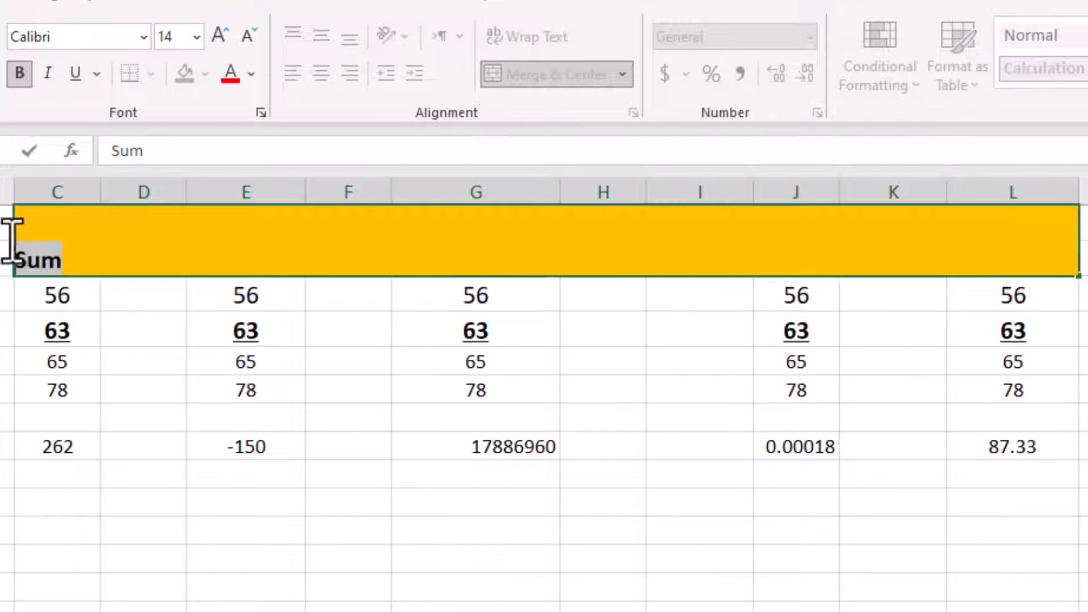
pyautogui.moveTo(10, 241); pyautogui.dragTo(10, 243)
pyautogui.click(211, 188)
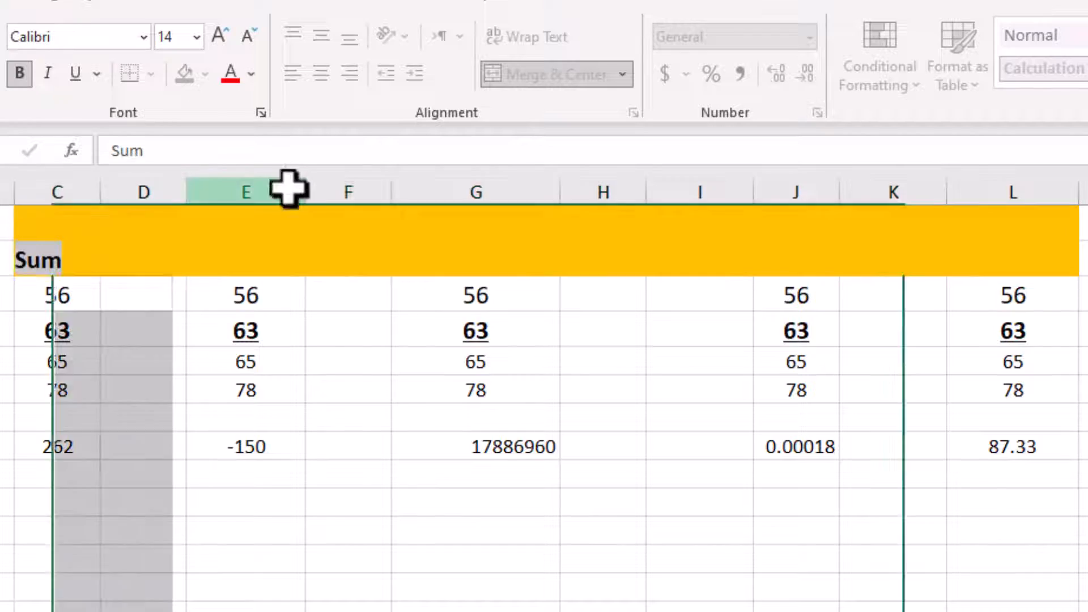
pyautogui.click(1085, 294)
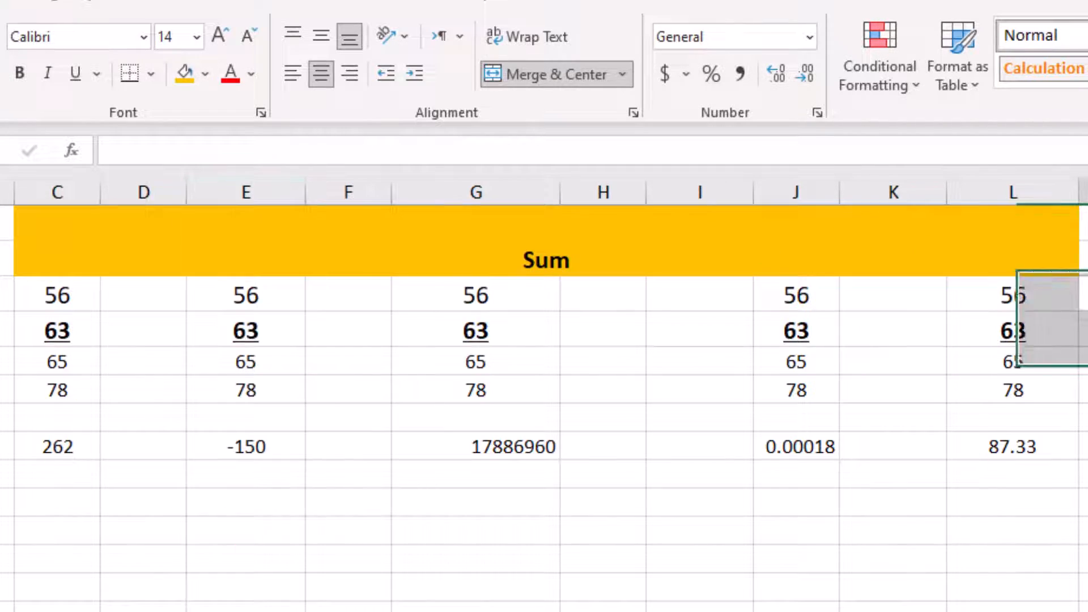
# Shrink row 2 until it is almost collapsed, making the merged Sum heading about one row tall
pyautogui.click(24, 223)
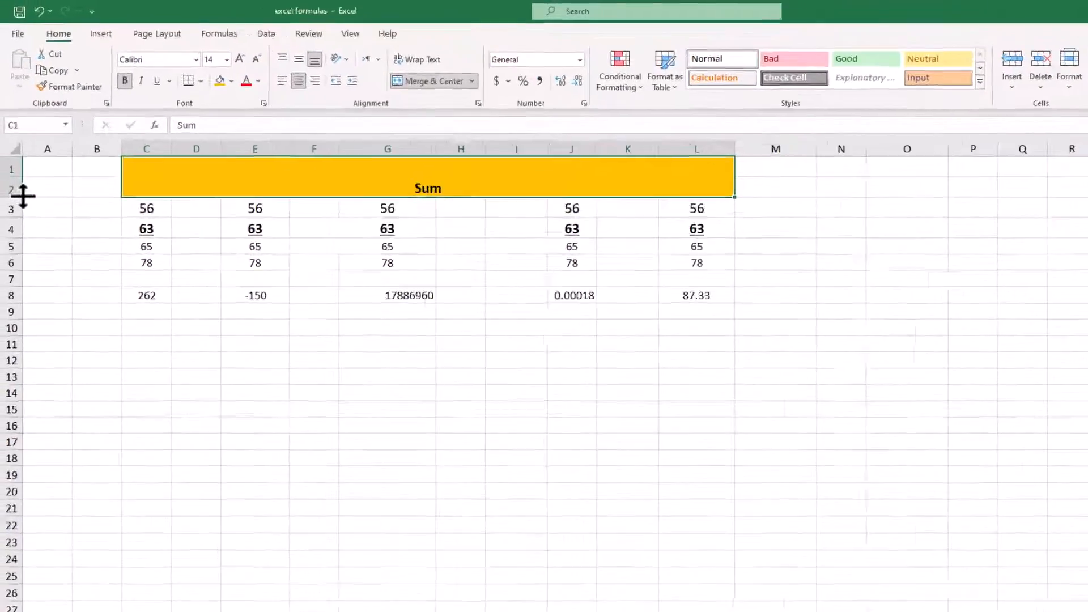
pyautogui.moveTo(1, 181); pyautogui.dragTo(0, 169)
pyautogui.moveTo(44, 372); pyautogui.dragTo(43, 362)
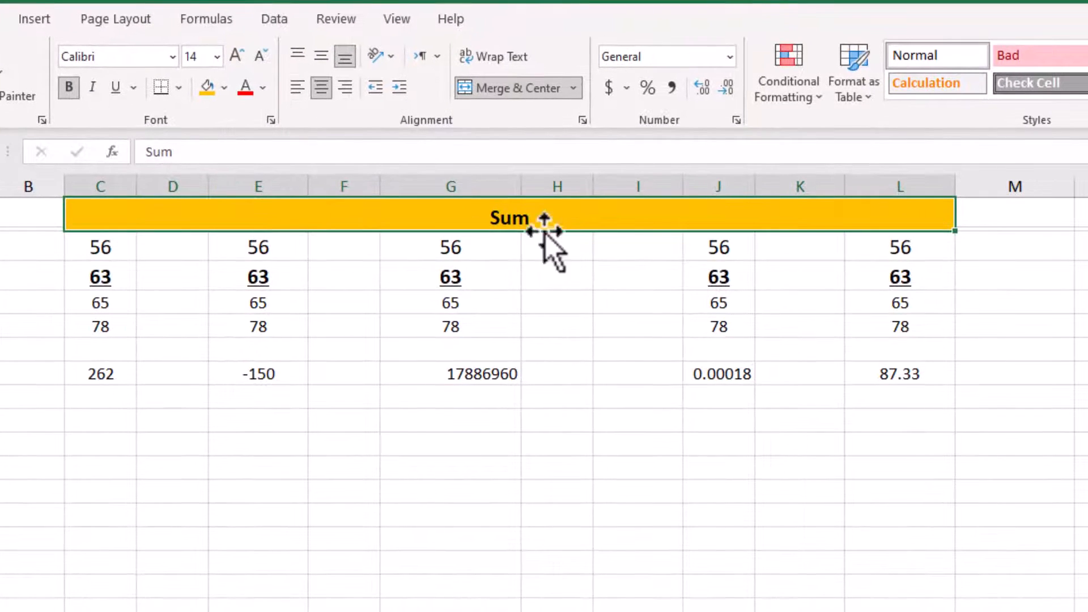
pyautogui.click(1079, 229)
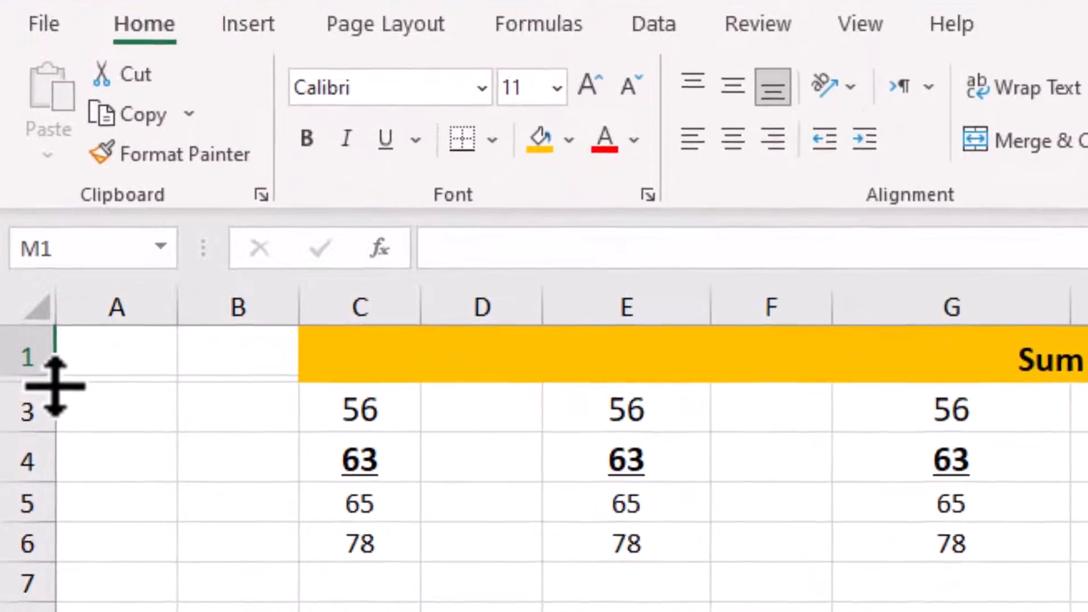
pyautogui.moveTo(49, 402); pyautogui.dragTo(49, 393)
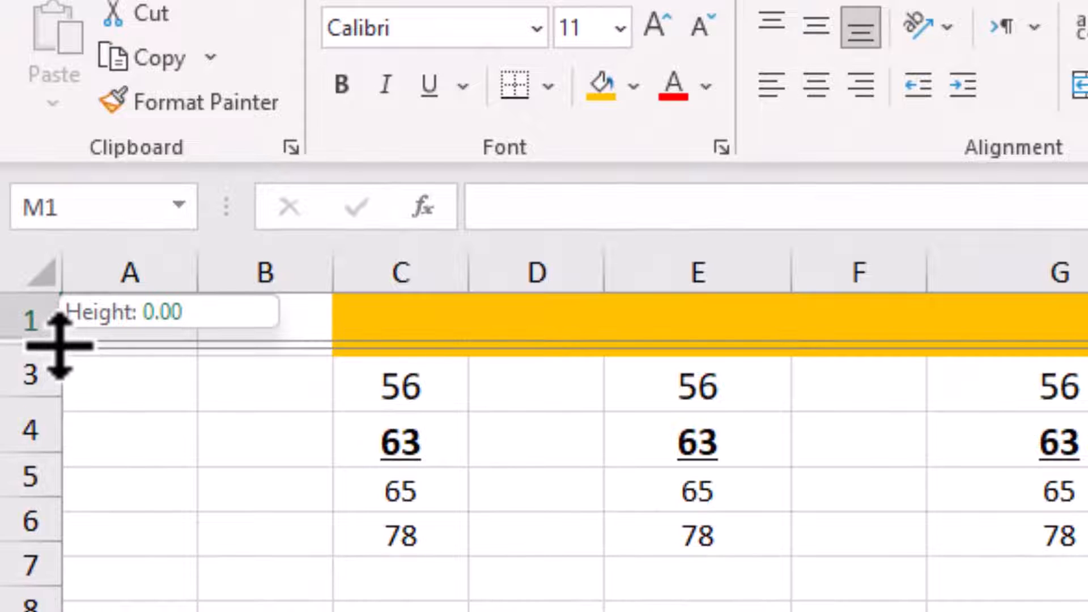
pyautogui.moveTo(61, 345); pyautogui.dragTo(69, 350)
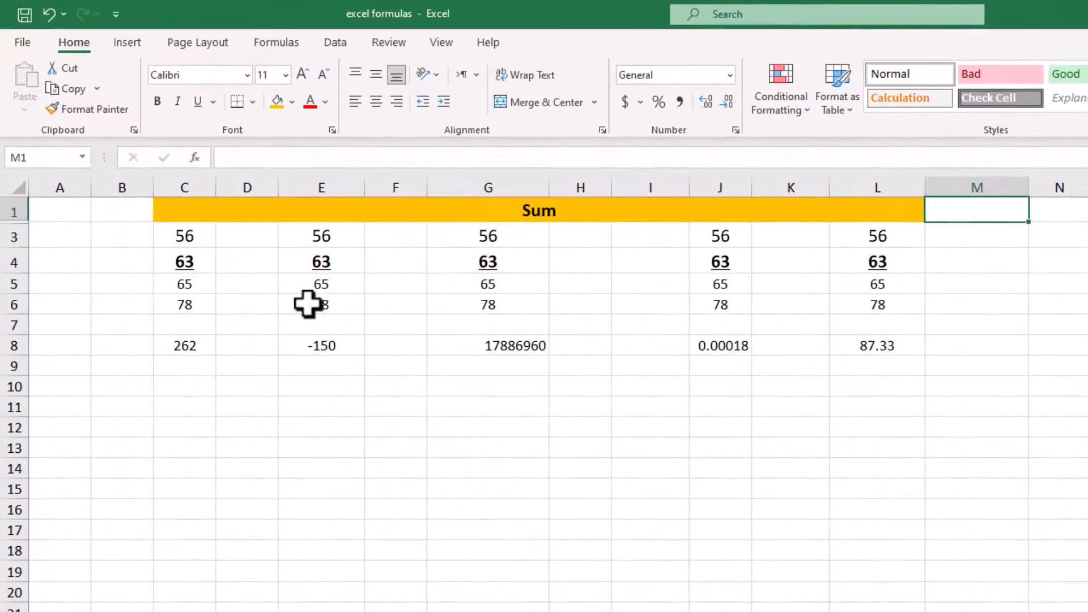
# Try filling the whole of column C with orange, and undo the fill
pyautogui.click(184, 188)
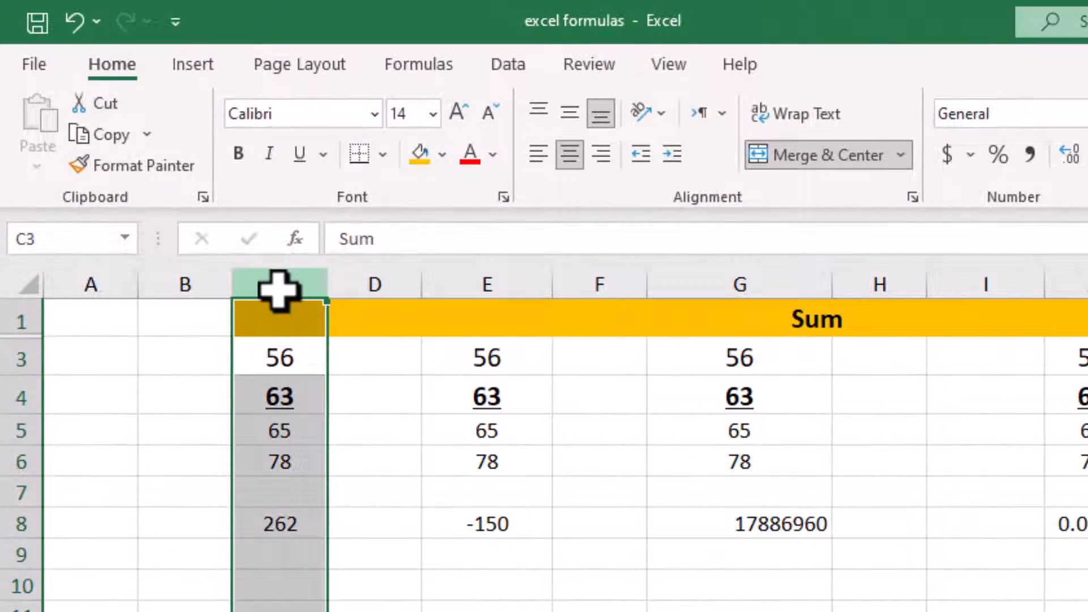
pyautogui.click(423, 164)
pyautogui.click(262, 586)
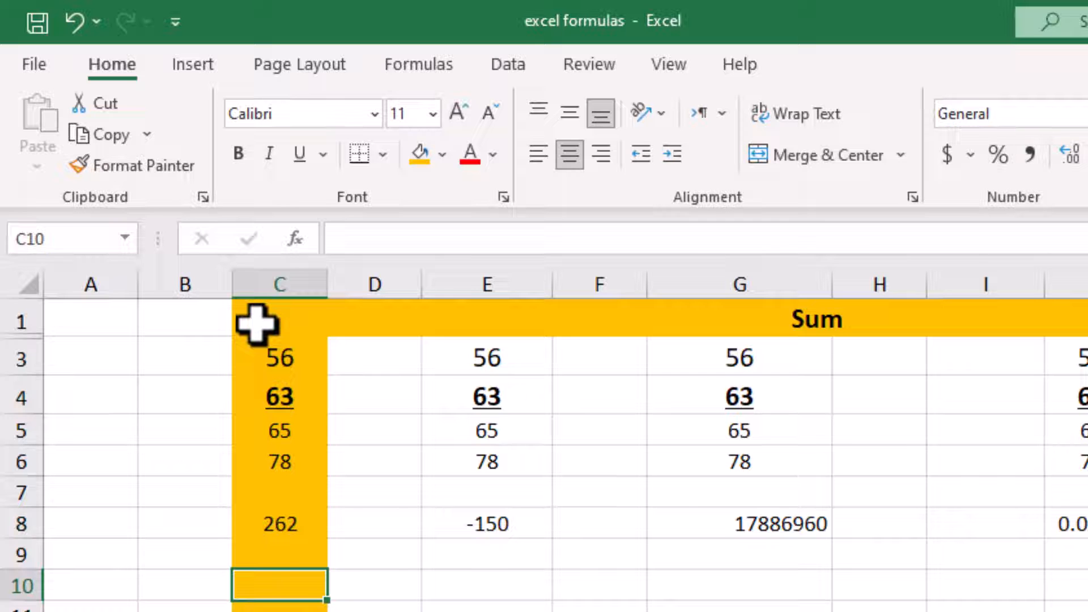
pyautogui.hotkey('ctrl', 'z')
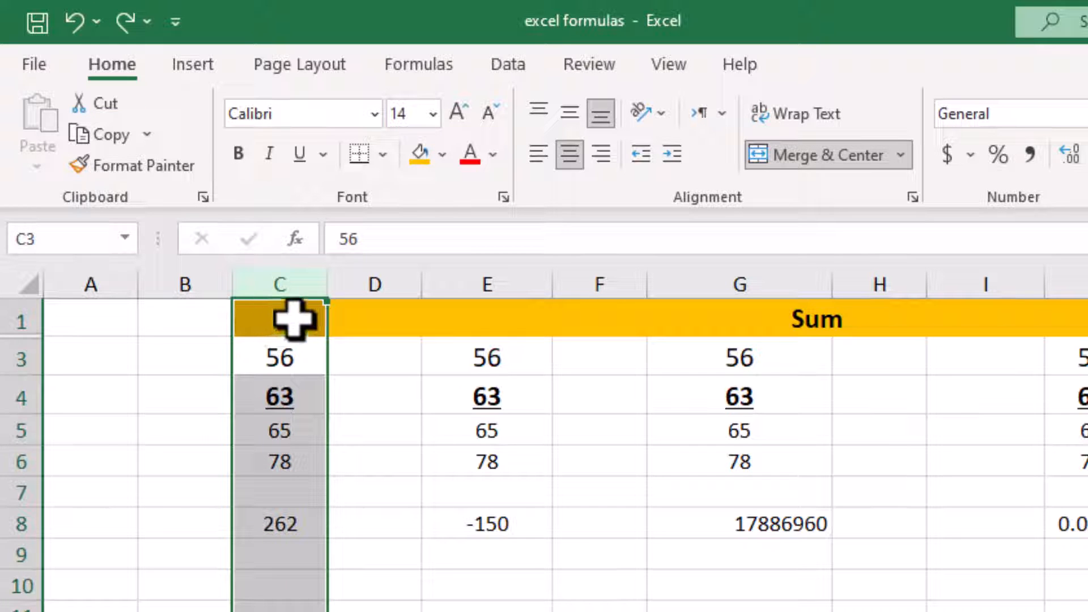
# Fill only the cells C3:C8 with the standard light green color
pyautogui.click(280, 524)
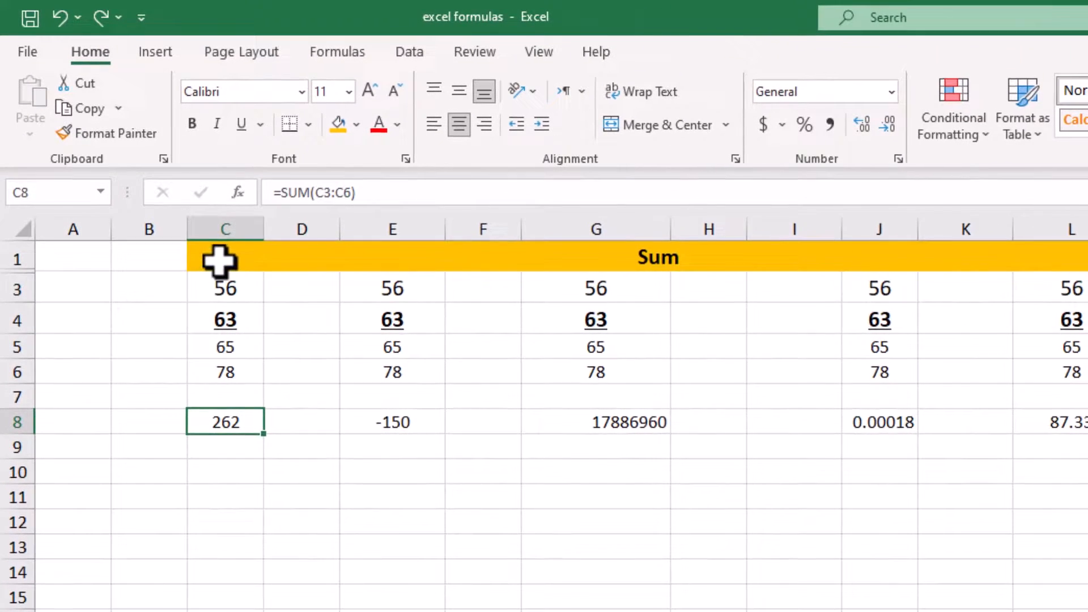
pyautogui.moveTo(219, 261); pyautogui.dragTo(236, 406)
pyautogui.click(214, 226)
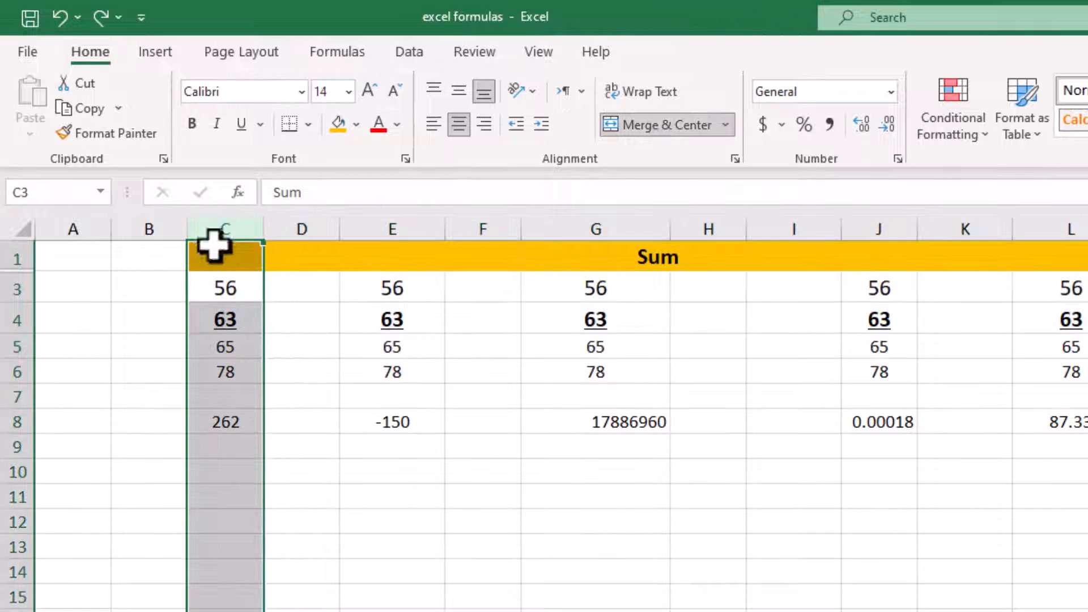
pyautogui.click(229, 425)
pyautogui.moveTo(232, 407); pyautogui.dragTo(222, 287)
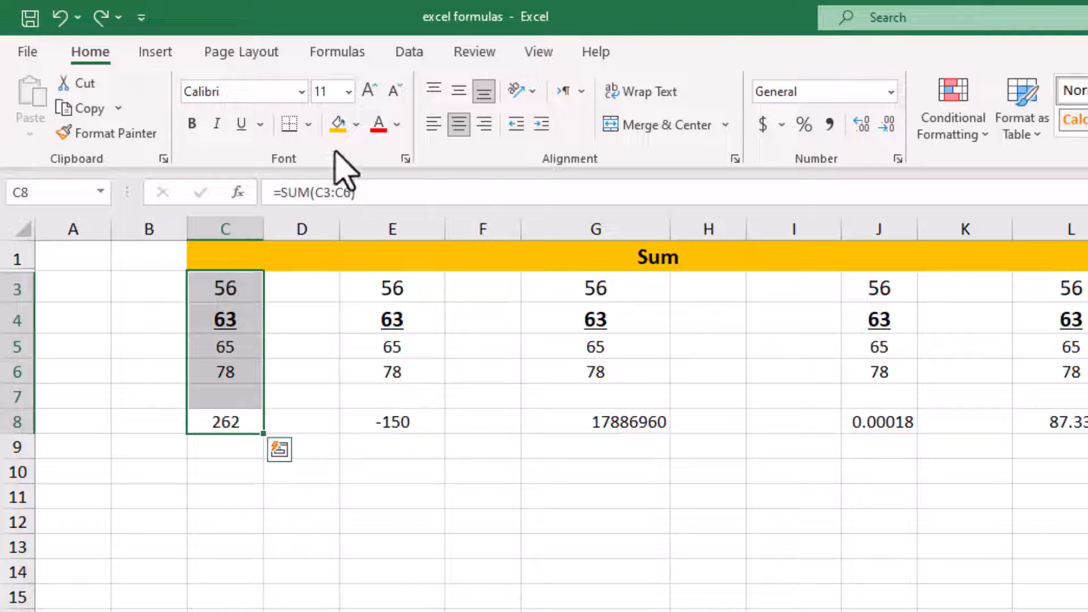
pyautogui.click(356, 125)
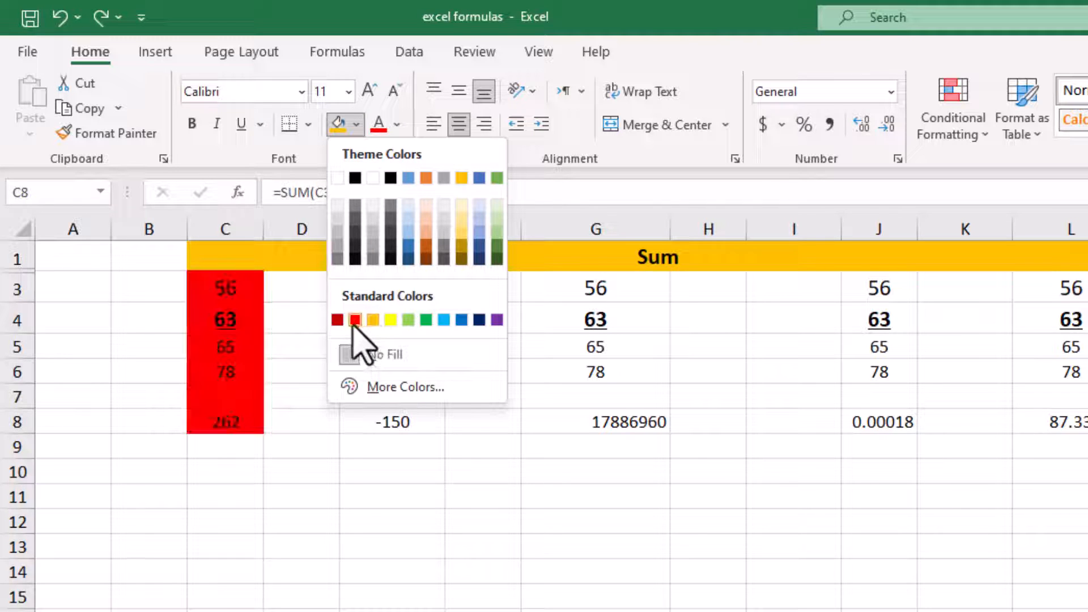
pyautogui.click(408, 320)
pyautogui.click(471, 541)
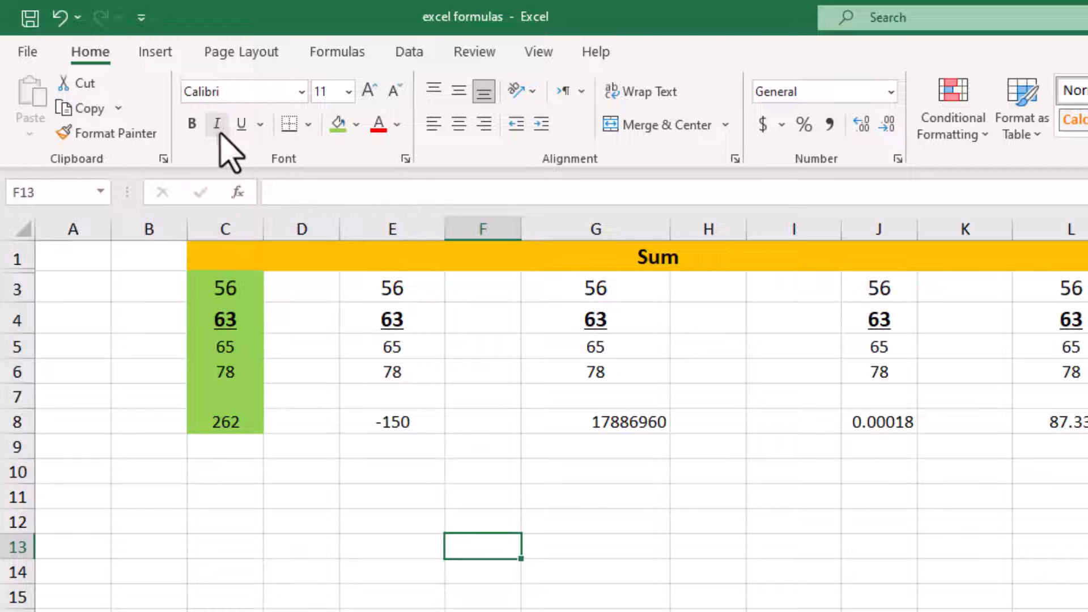
# Turn on bold, italic and underline for the empty cell F13
pyautogui.click(190, 126)
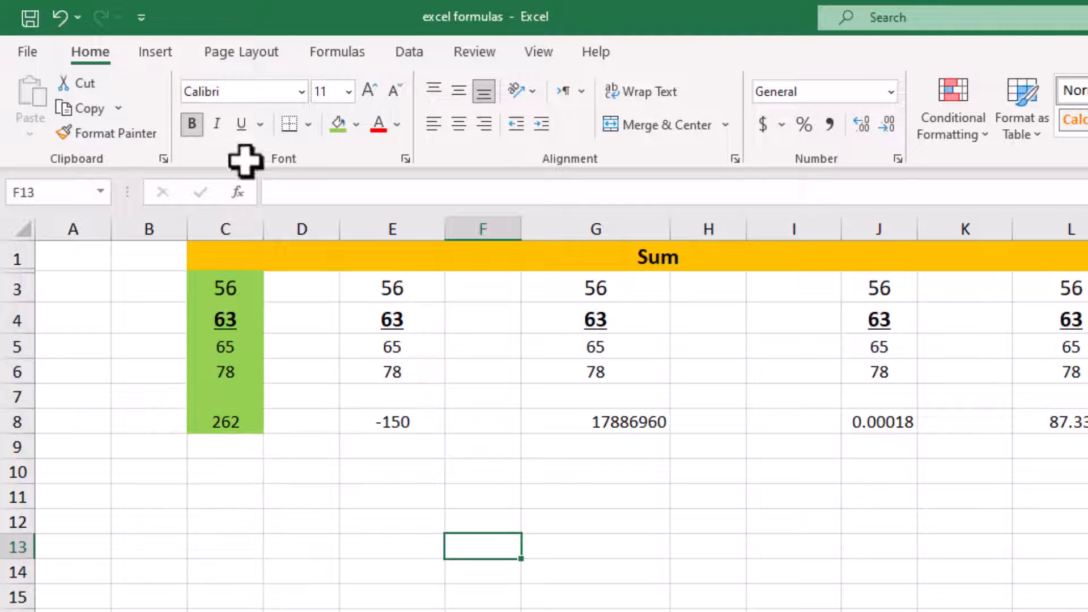
pyautogui.click(216, 133)
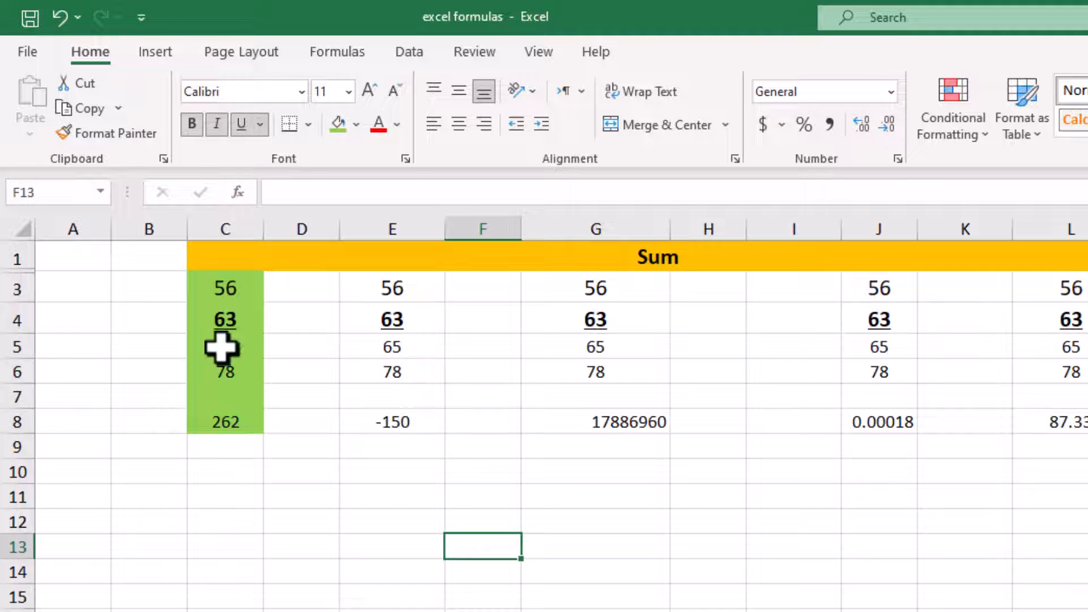
pyautogui.click(234, 437)
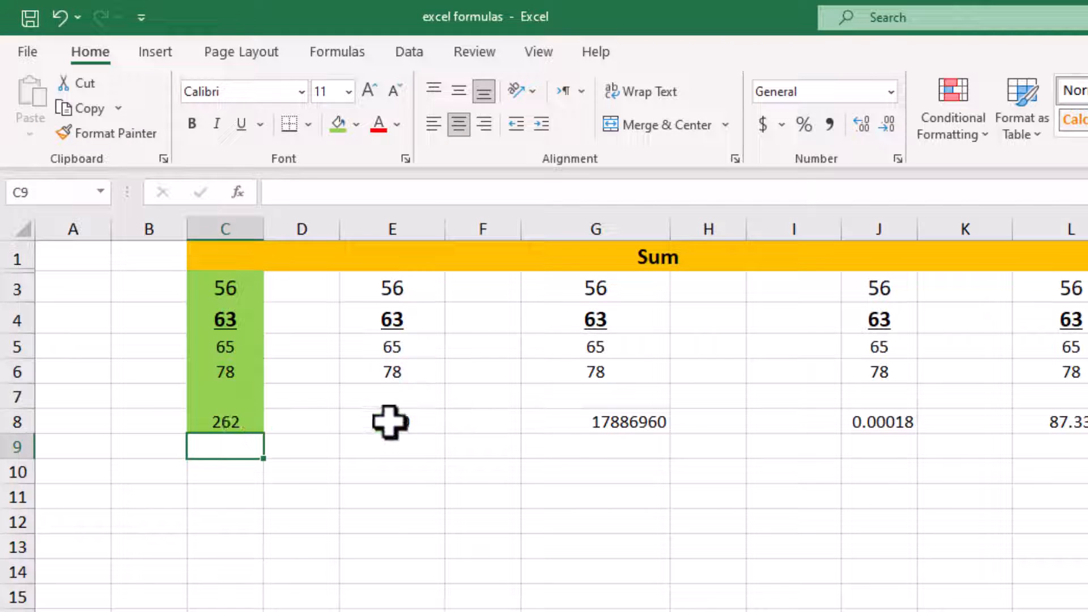
# Make the number in cell E6 bold, italic and underlined, and set its font size to 12
pyautogui.click(393, 374)
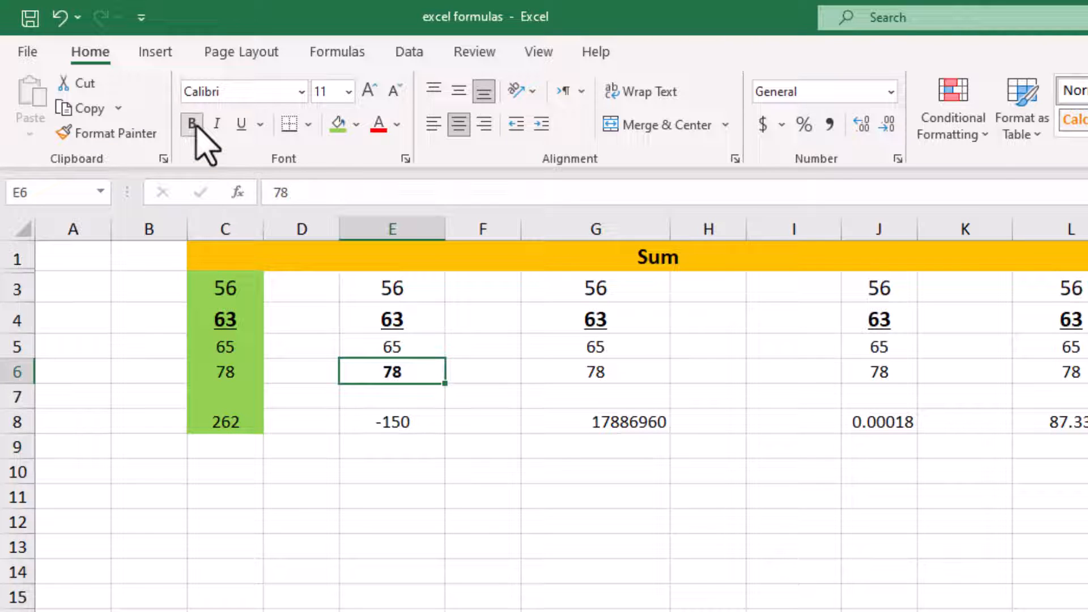
pyautogui.click(216, 125)
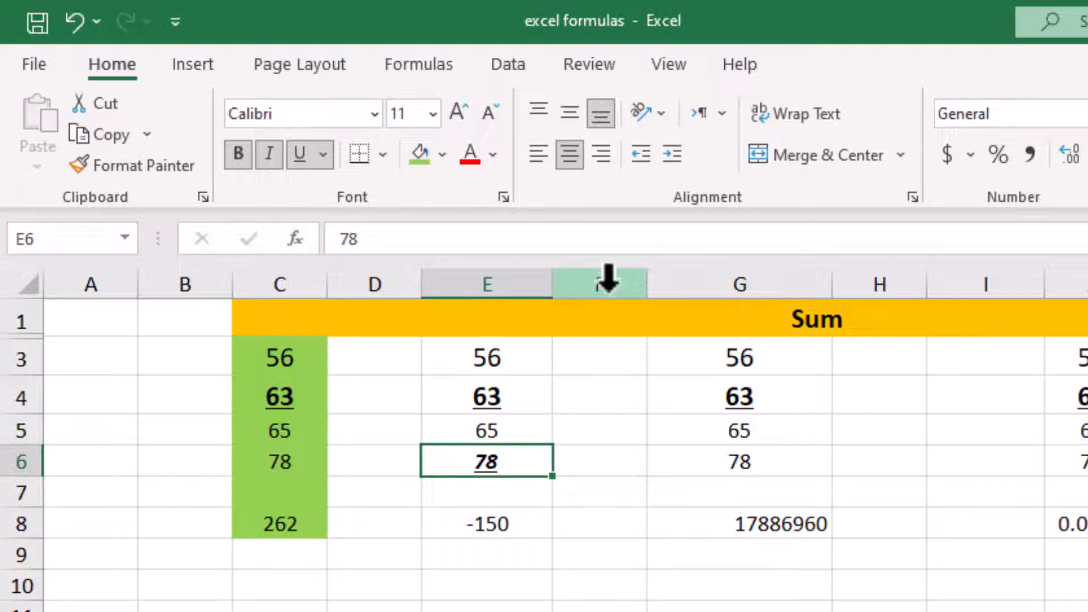
pyautogui.click(460, 116)
pyautogui.click(461, 116)
pyautogui.click(487, 112)
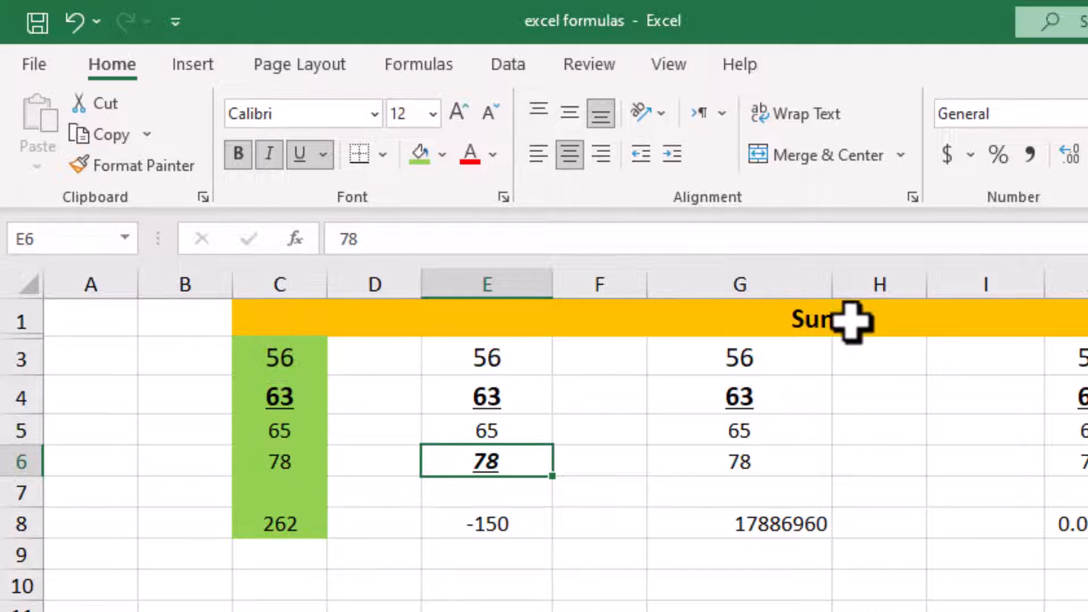
# Make row 2 taller again and replace the merged Sum heading's text with "Result Card Class"
pyautogui.moveTo(34, 339); pyautogui.dragTo(29, 388)
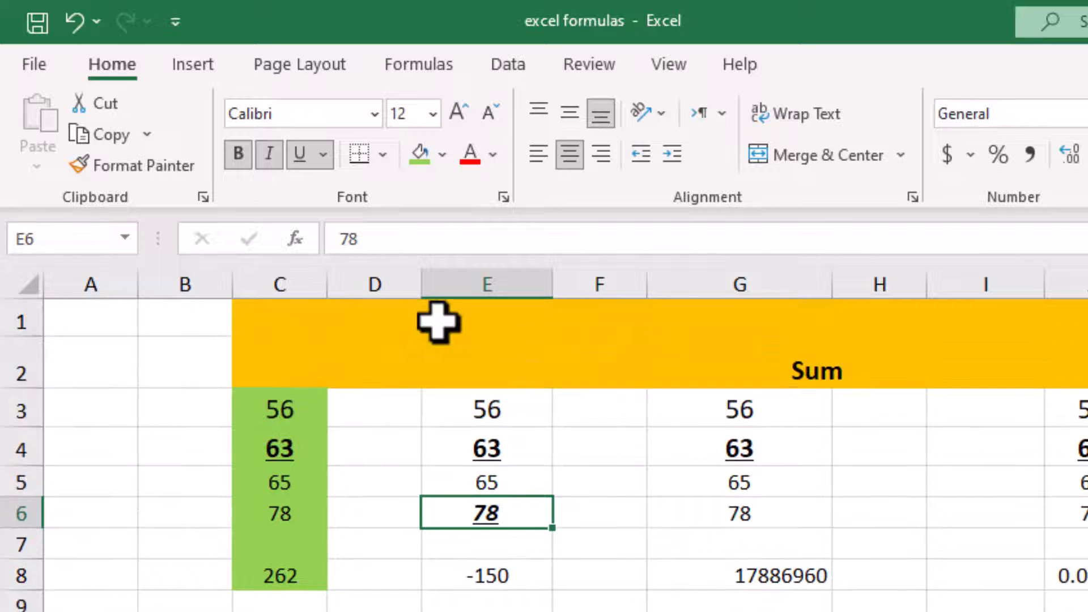
pyautogui.doubleClick(804, 374)
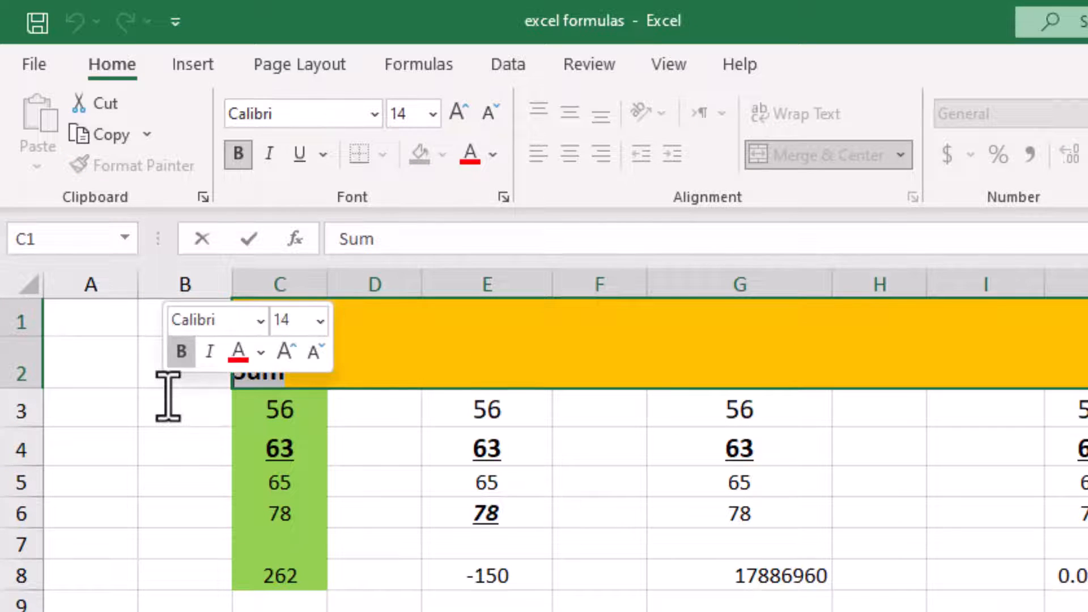
pyautogui.write('Result')
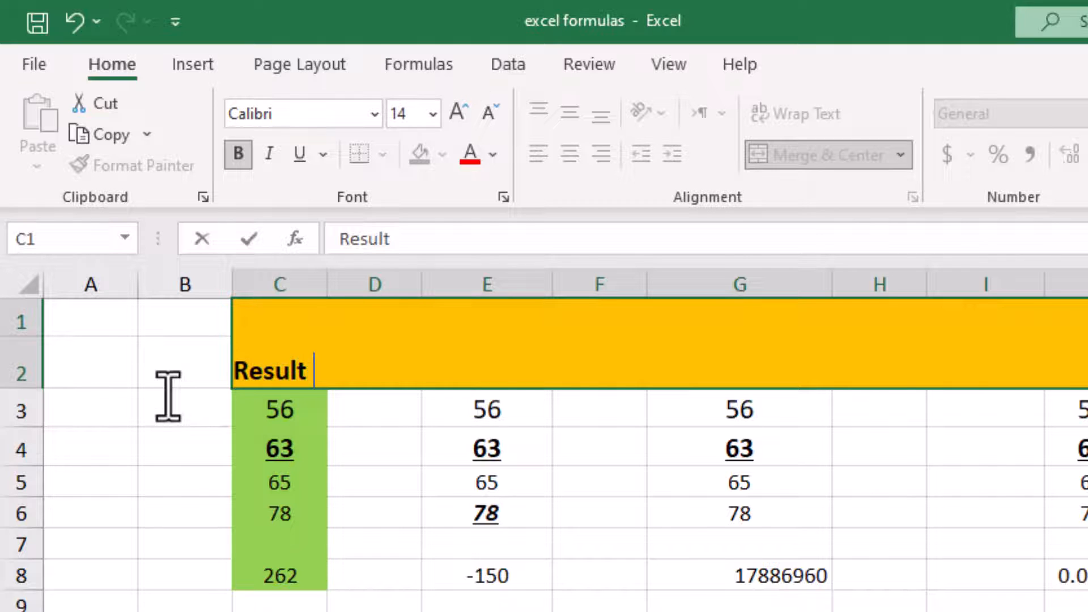
pyautogui.write(' Card')
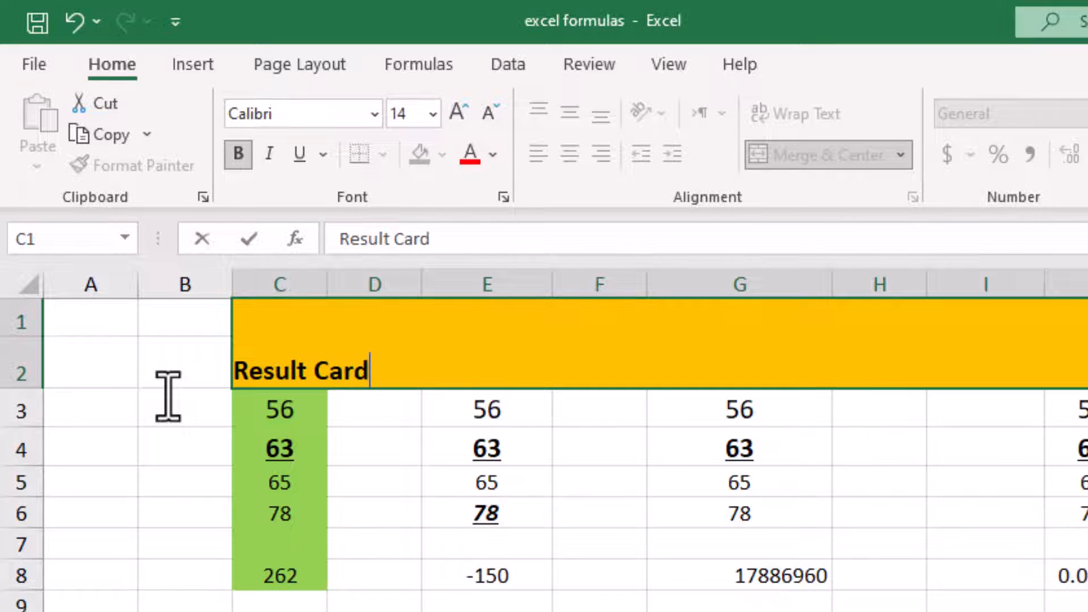
pyautogui.write(' of Class')
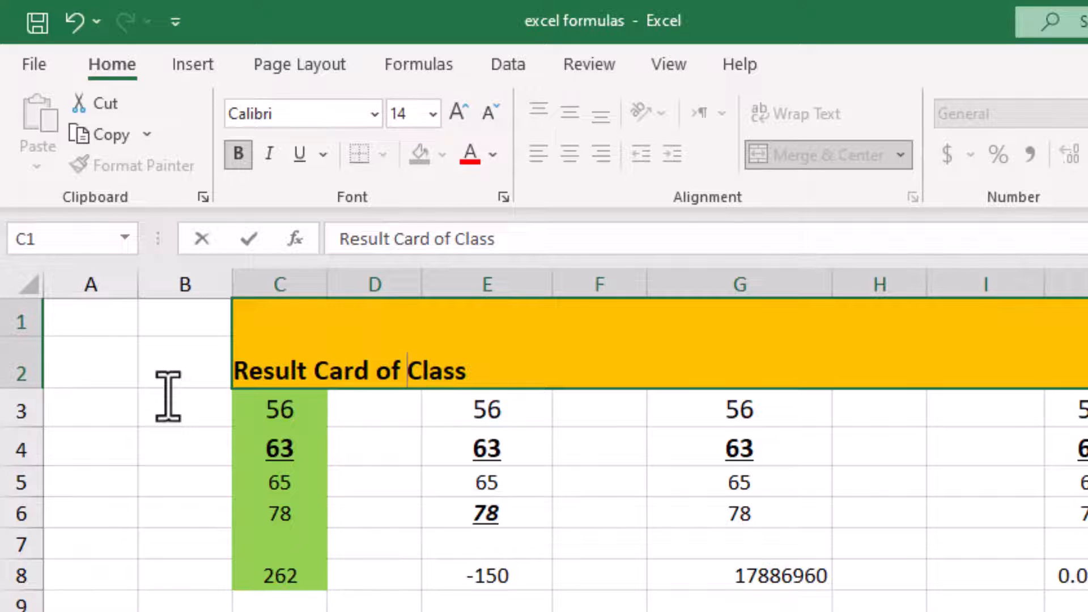
pyautogui.press('BackSpace')
pyautogui.press('BackSpace')
pyautogui.press('BackSpace')
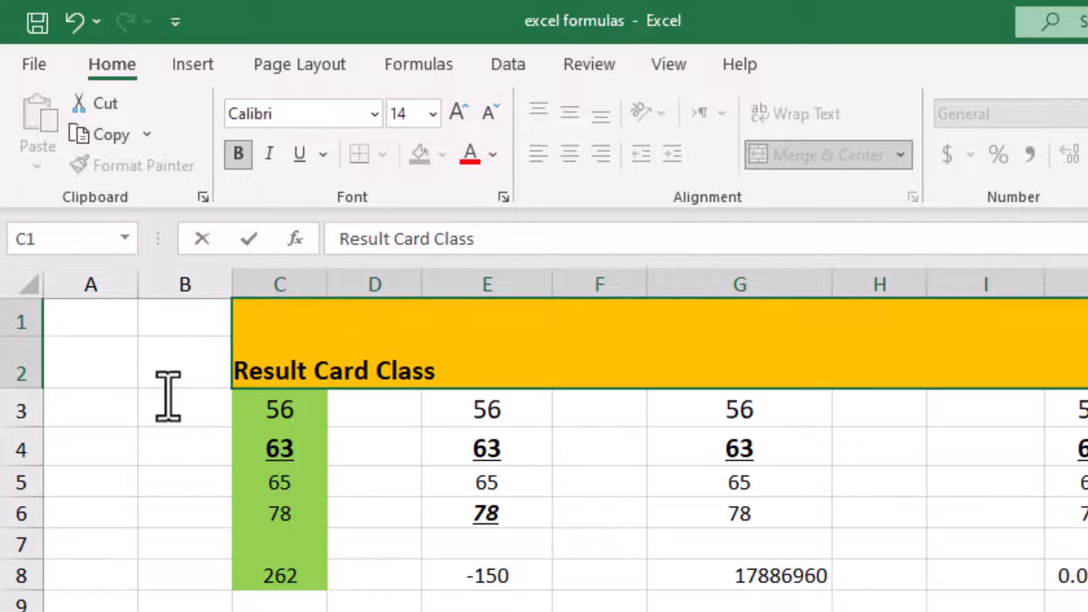
pyautogui.press('Return')
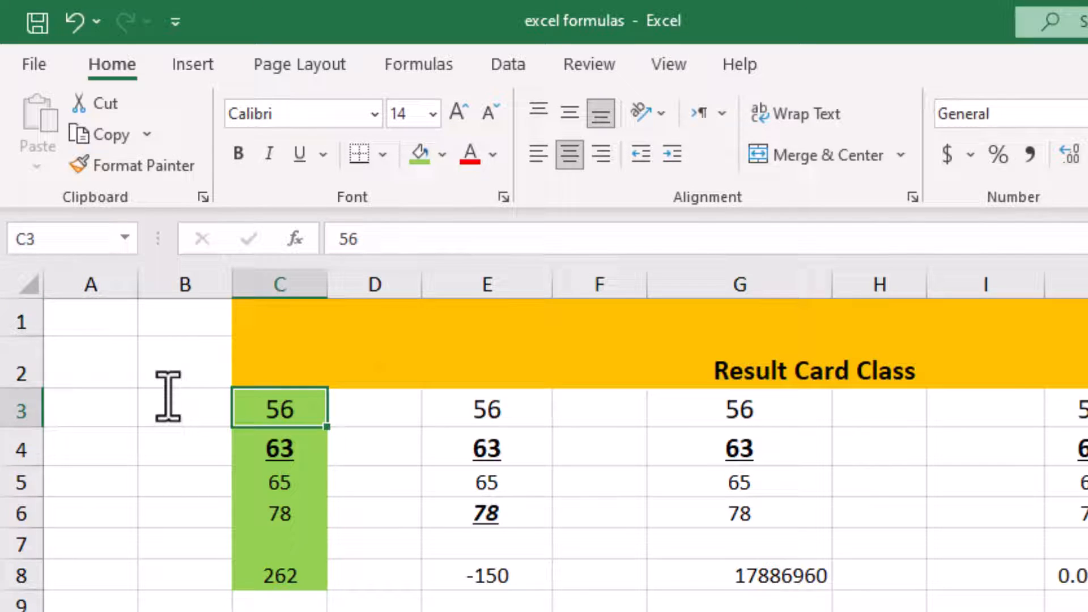
pyautogui.doubleClick(889, 369)
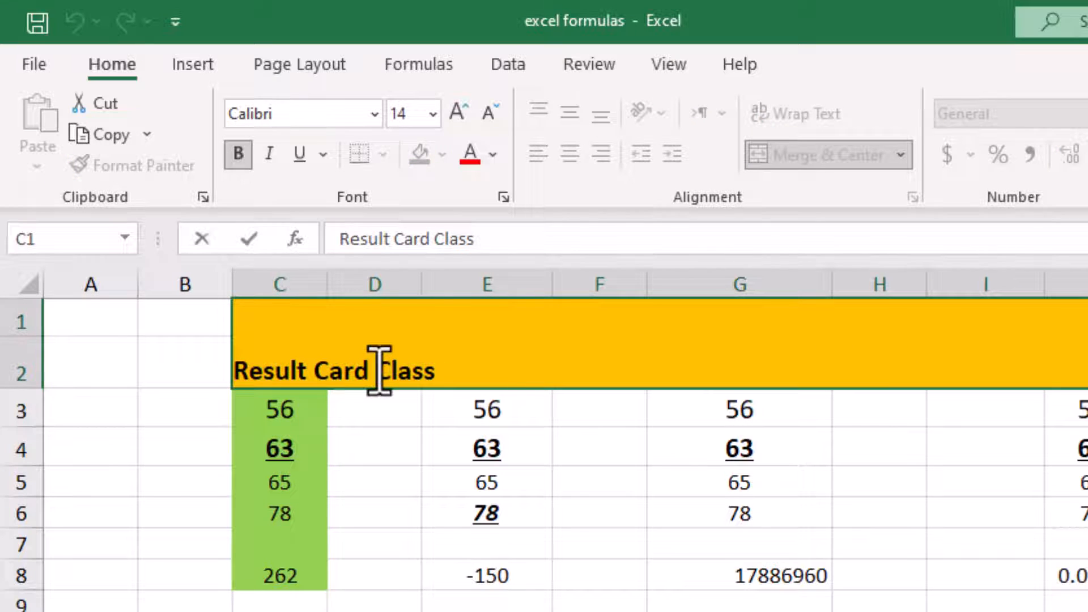
pyautogui.press('Return')
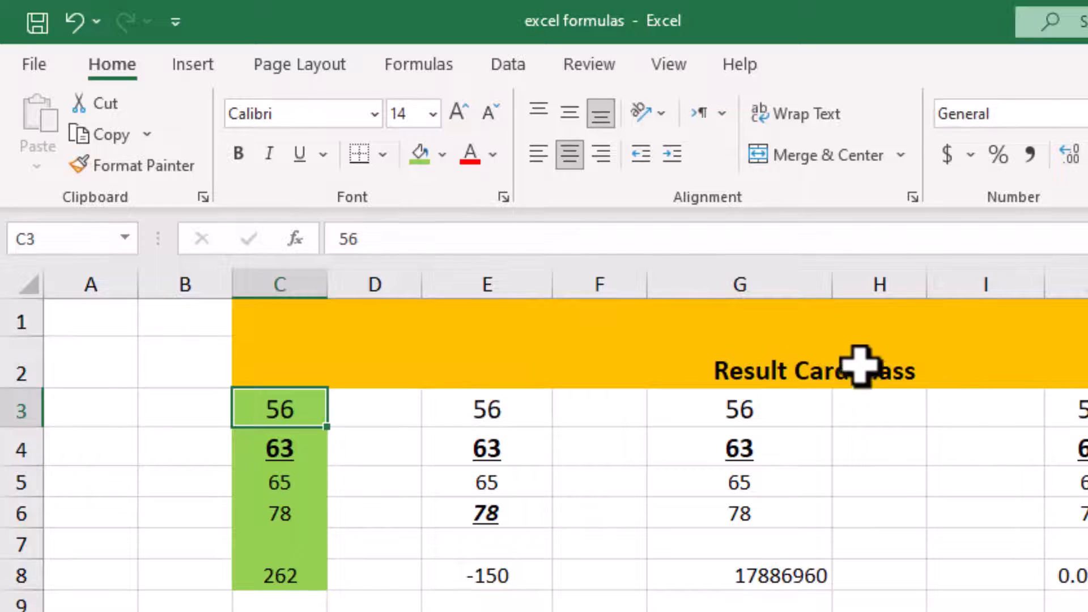
pyautogui.doubleClick(826, 369)
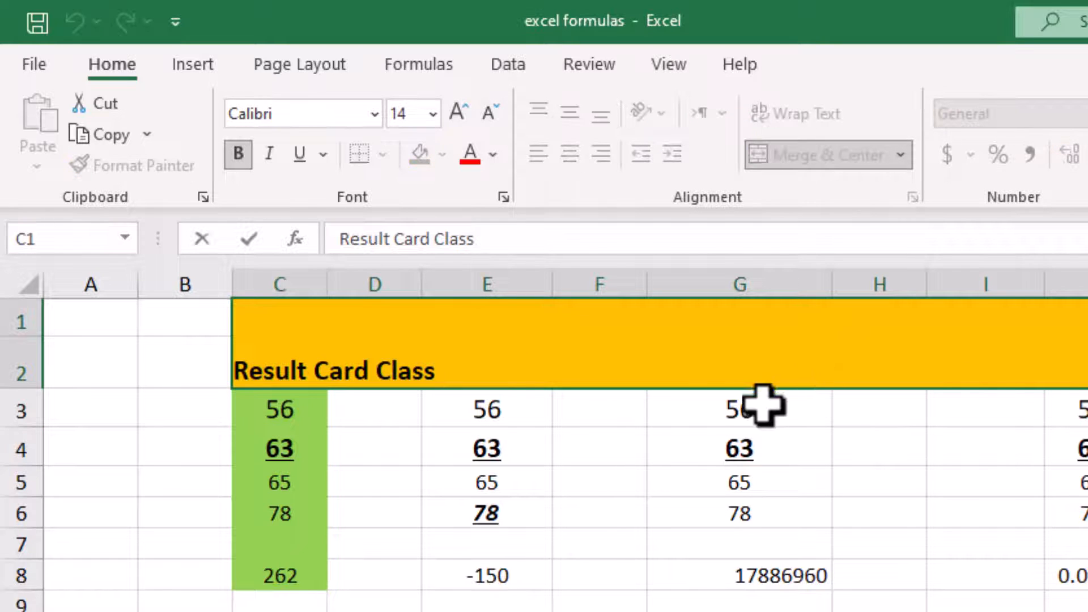
pyautogui.moveTo(486, 364); pyautogui.dragTo(192, 351)
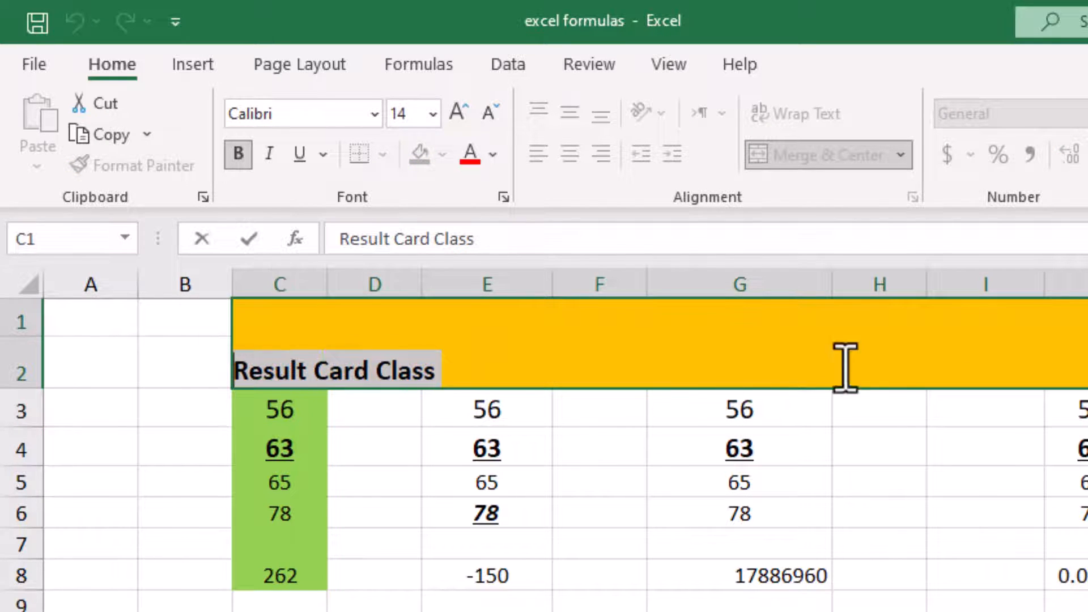
pyautogui.click(923, 369)
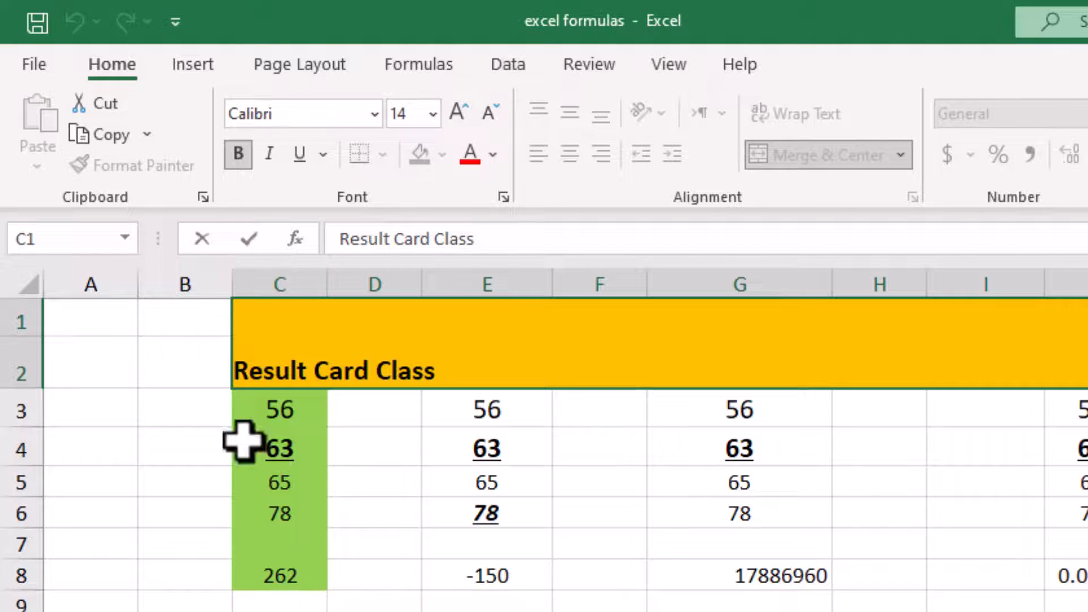
pyautogui.click(199, 369)
# Select the range C1:L8, and examine the HSSC 2 Annual Exam result card with its student marks on Sheet2
pyautogui.moveTo(289, 315); pyautogui.dragTo(1087, 574)
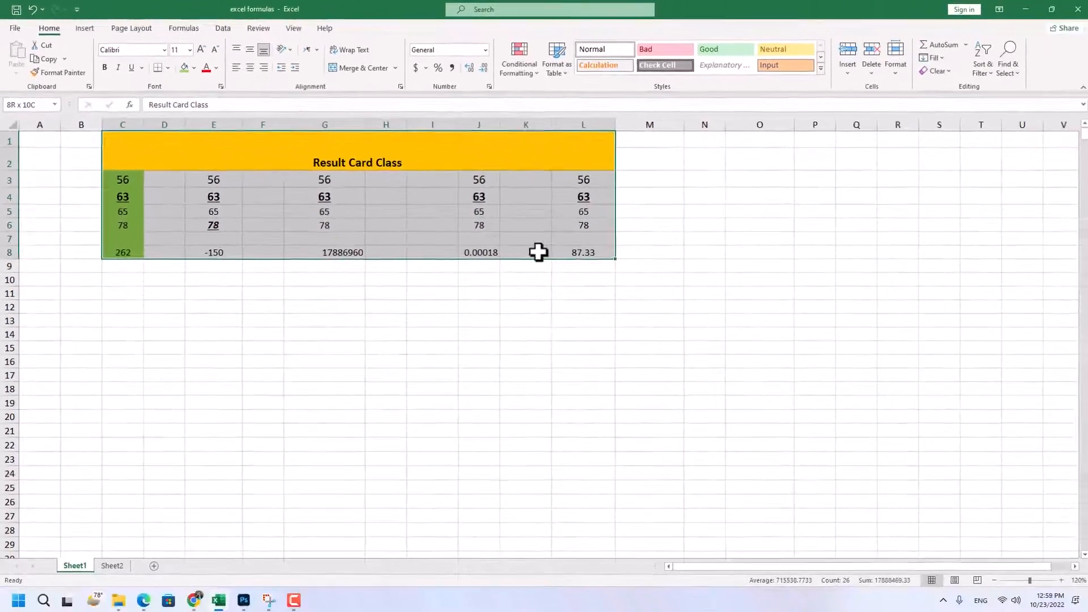
pyautogui.moveTo(538, 252); pyautogui.dragTo(536, 252)
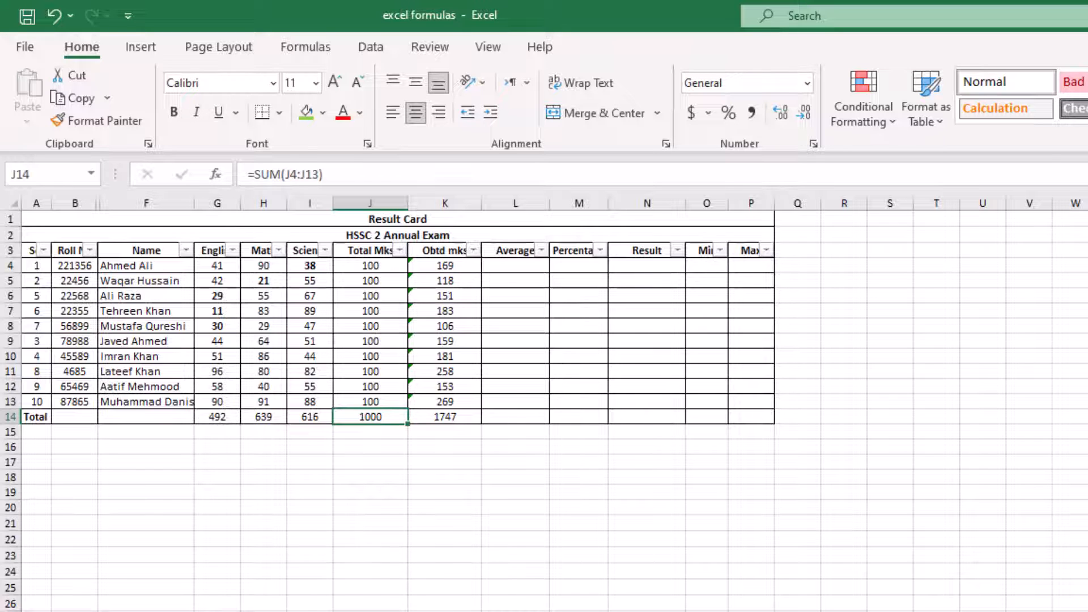
pyautogui.scroll(-3, 544, 403)
pyautogui.keyDown('ctrl'); pyautogui.scroll(4, 544, 403); pyautogui.keyUp('ctrl')
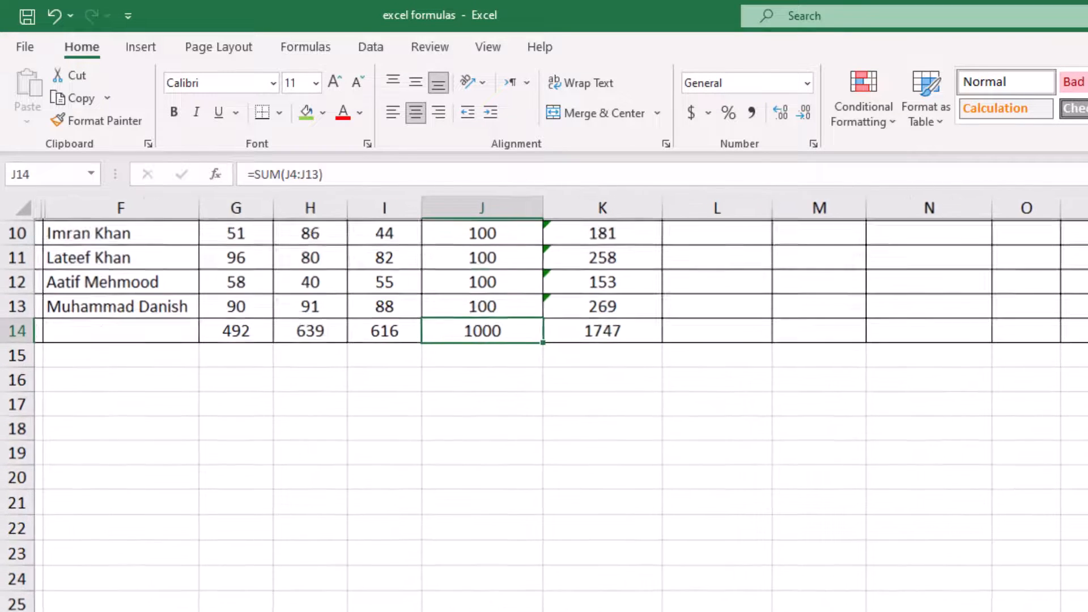
pyautogui.keyDown('ctrl'); pyautogui.scroll(1, 810, 608); pyautogui.keyUp('ctrl')
pyautogui.scroll(4, 737, 608)
pyautogui.scroll(-1, 728, 607)
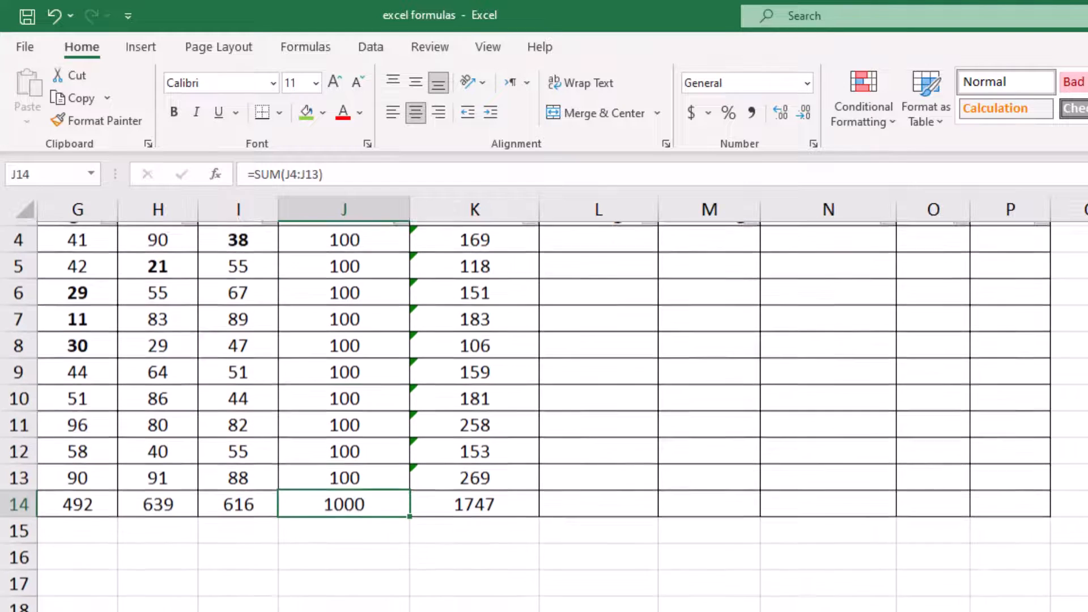
pyautogui.scroll(1, 544, 416)
pyautogui.hscroll(-2, 544, 404)
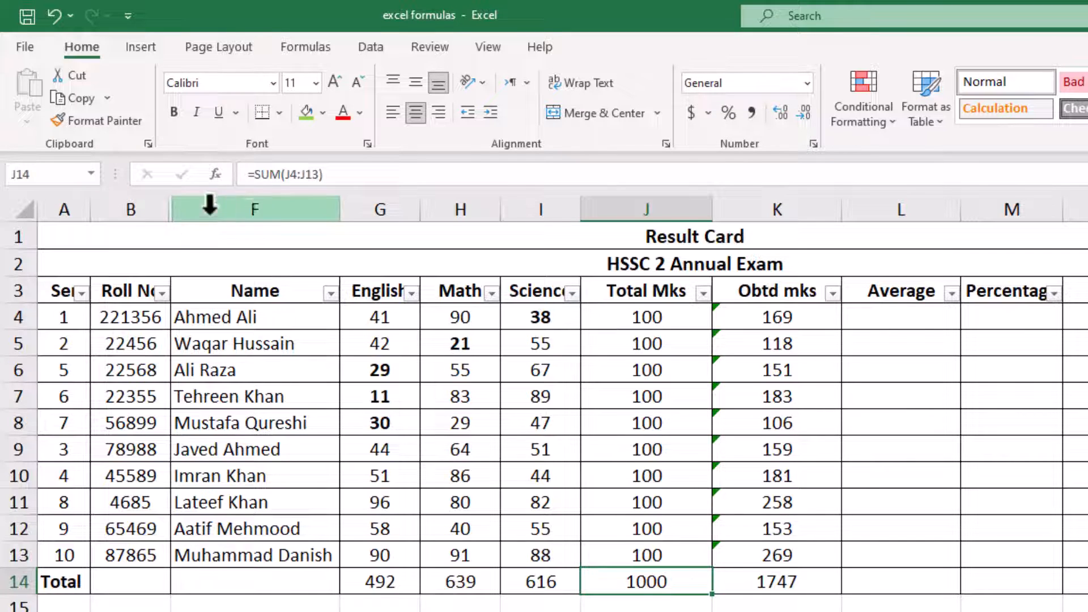
# Return to Sheet1 and delete the contents of the selected range C1:L8
pyautogui.click(242, 611)
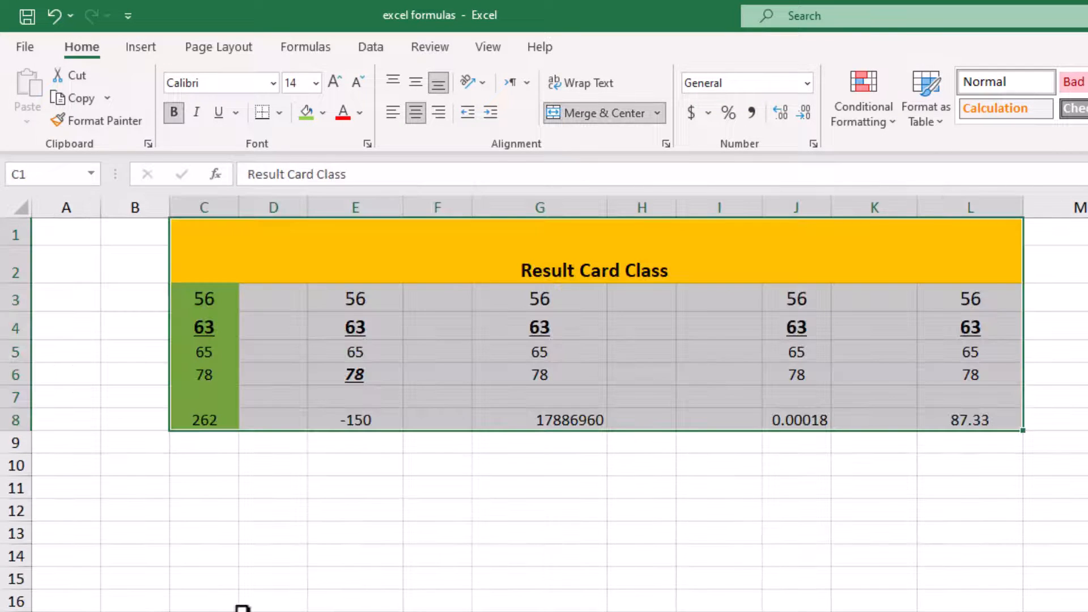
pyautogui.press('Delete')
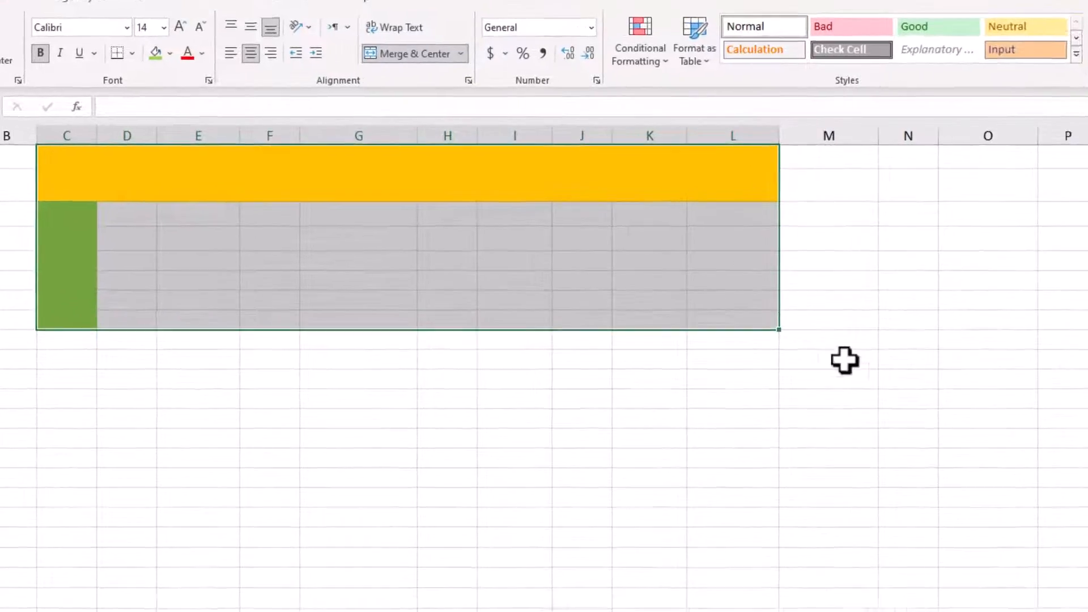
# Clear all remaining contents and formatting from the range A1:M11 on Sheet1
pyautogui.moveTo(674, 300); pyautogui.dragTo(74, 144)
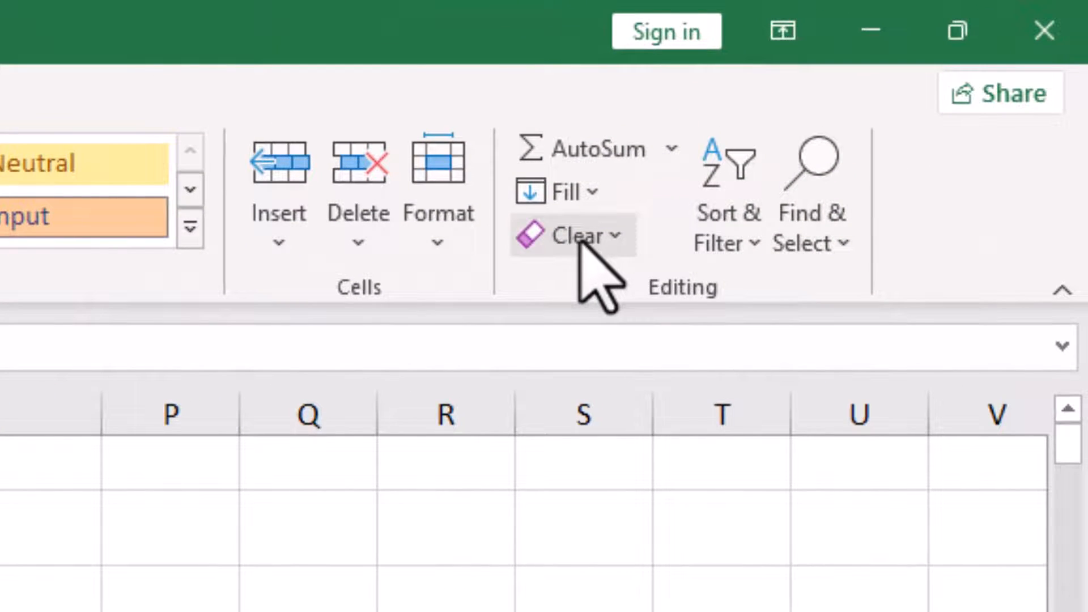
pyautogui.click(815, 181)
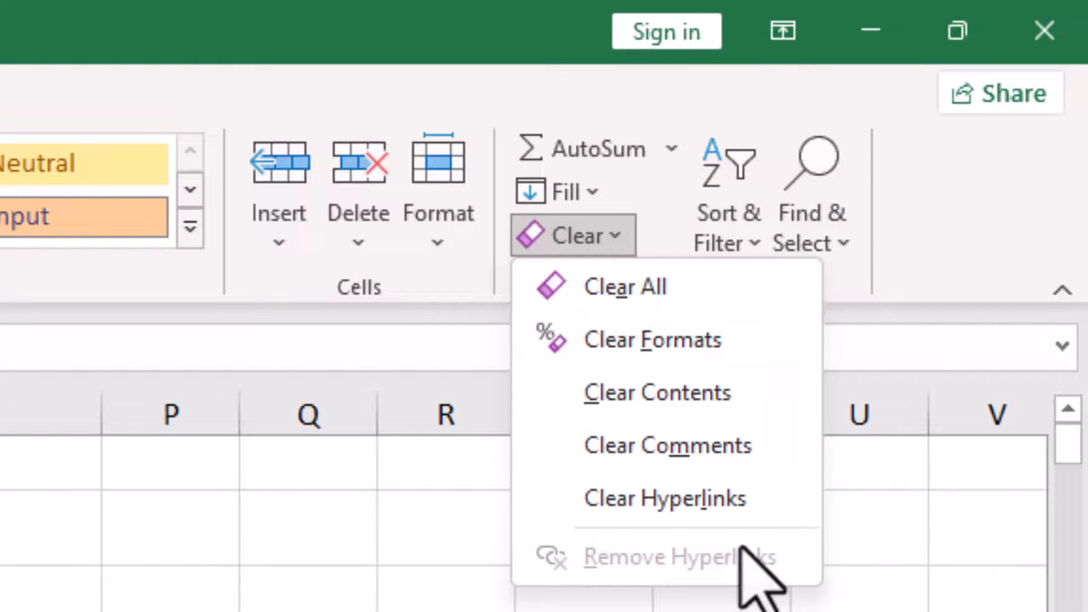
pyautogui.click(660, 286)
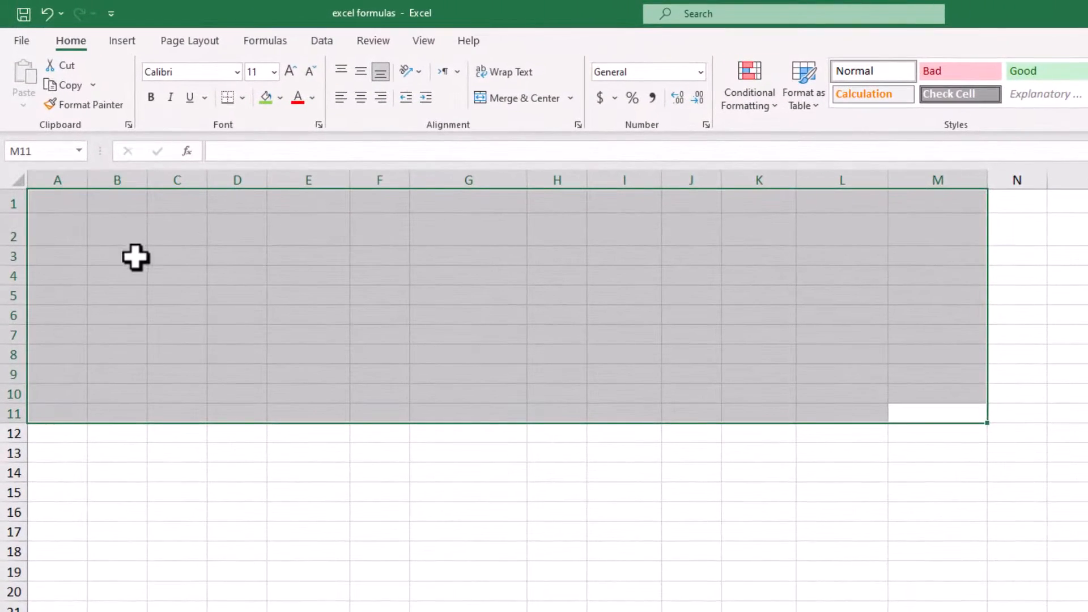
pyautogui.click(83, 164)
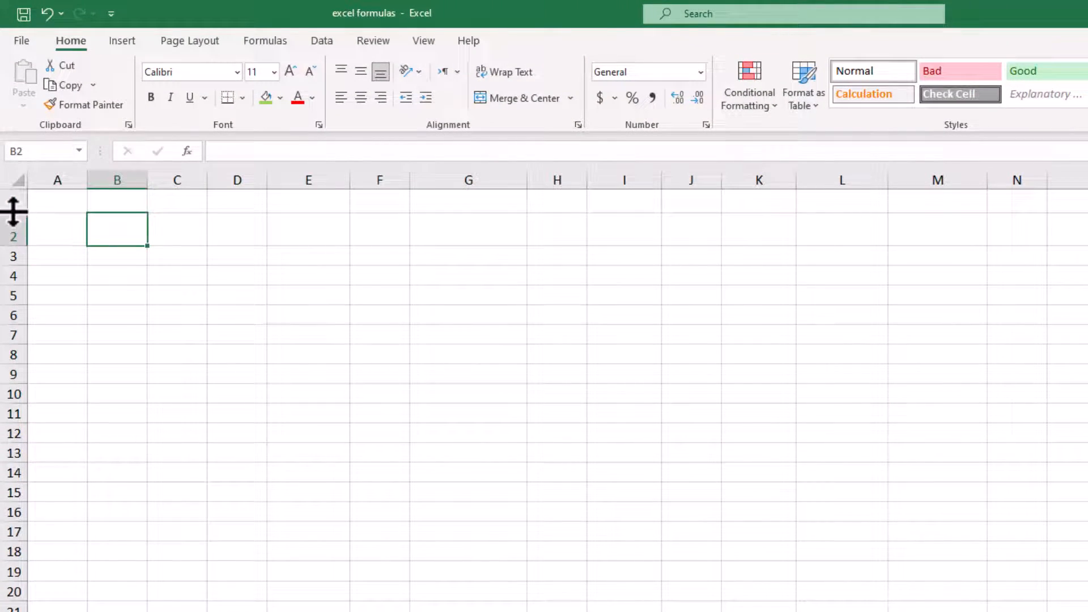
# Increase the height of row 1 so that it is taller than row 2
pyautogui.moveTo(12, 211); pyautogui.dragTo(12, 245)
pyautogui.click(8, 244)
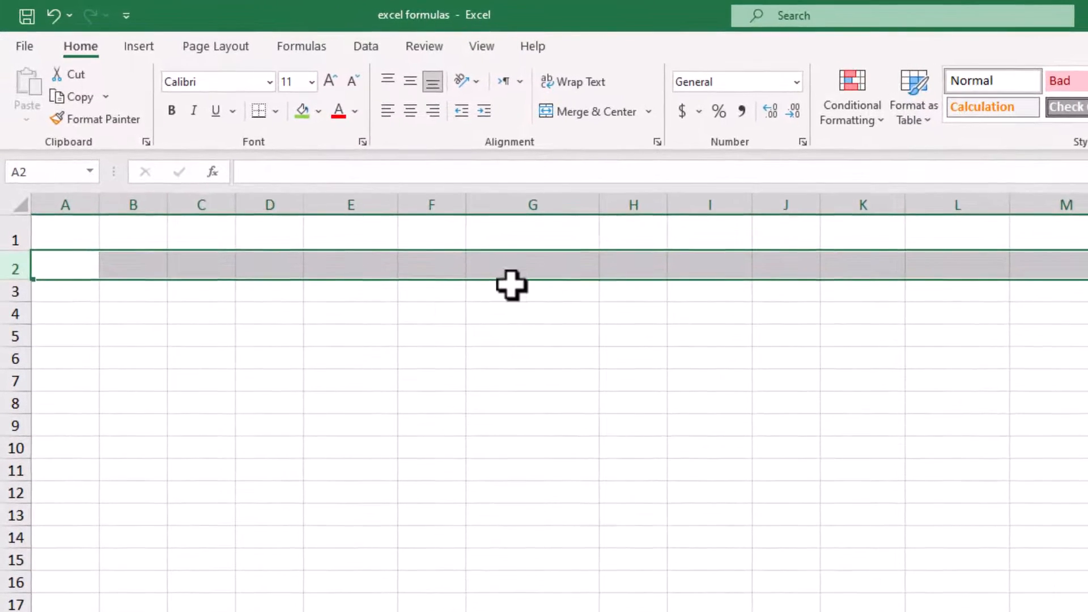
pyautogui.click(497, 277)
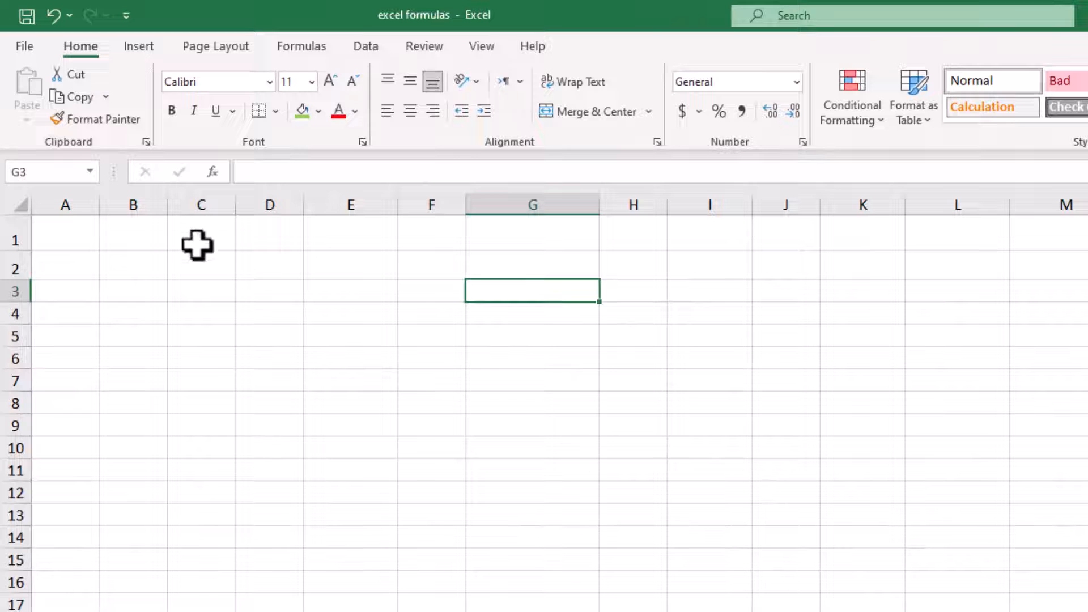
# Enter the headings "Serial no" in C2, "roll no" in D2 and "subject" in E2
pyautogui.click(193, 268)
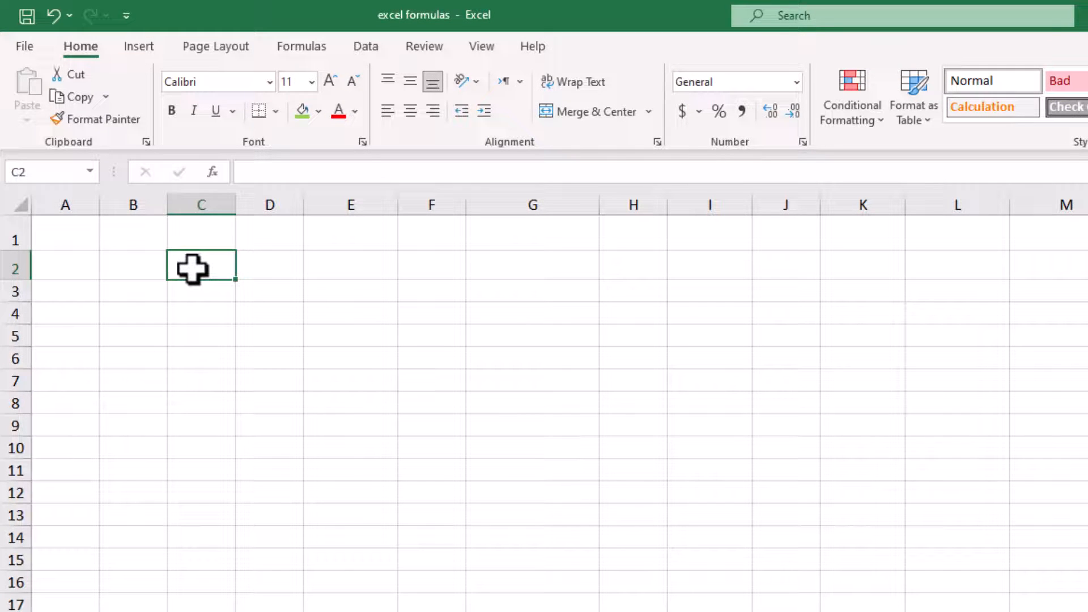
pyautogui.write('Serial no')
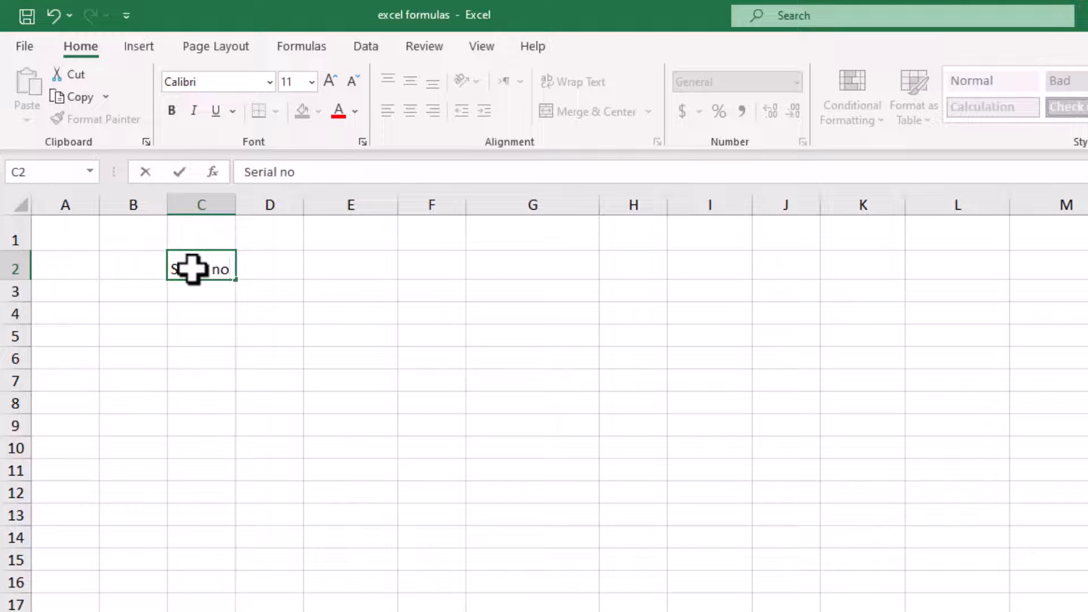
pyautogui.click(255, 271)
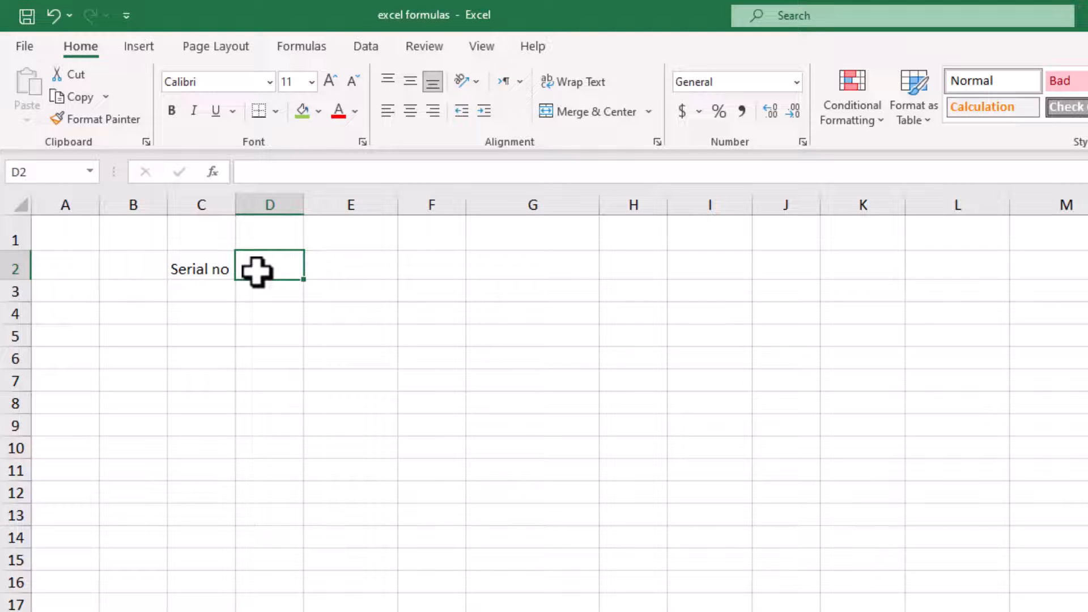
pyautogui.write('roll no')
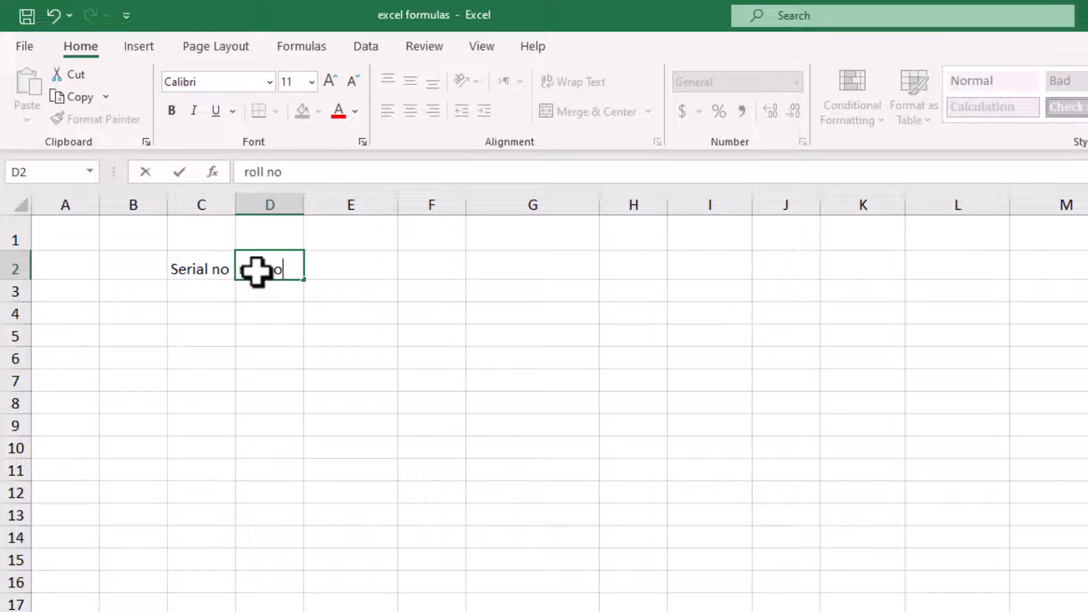
pyautogui.press('Tab')
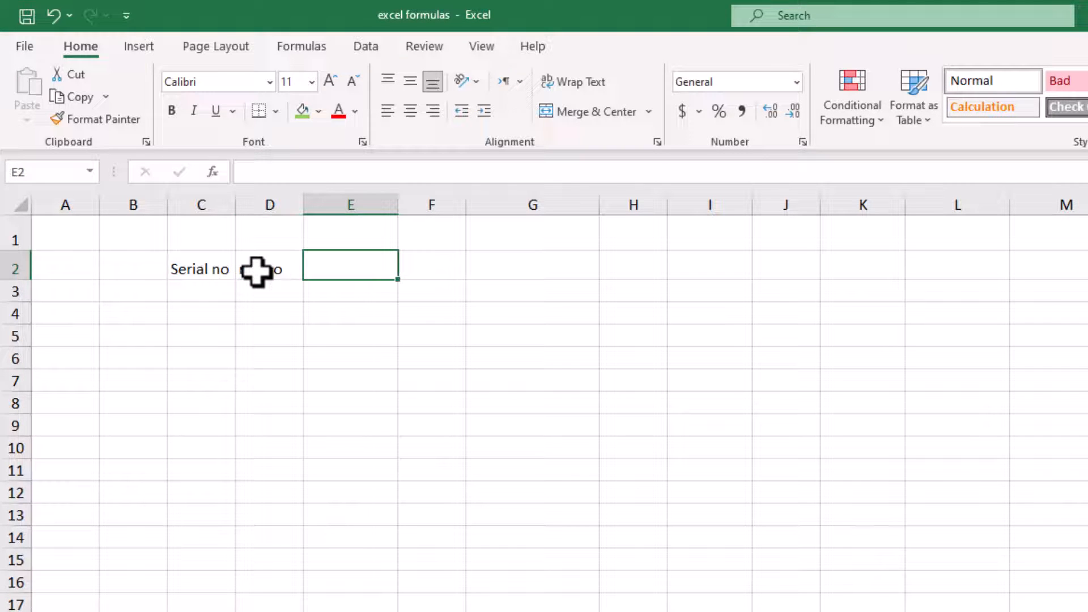
pyautogui.write('subject')
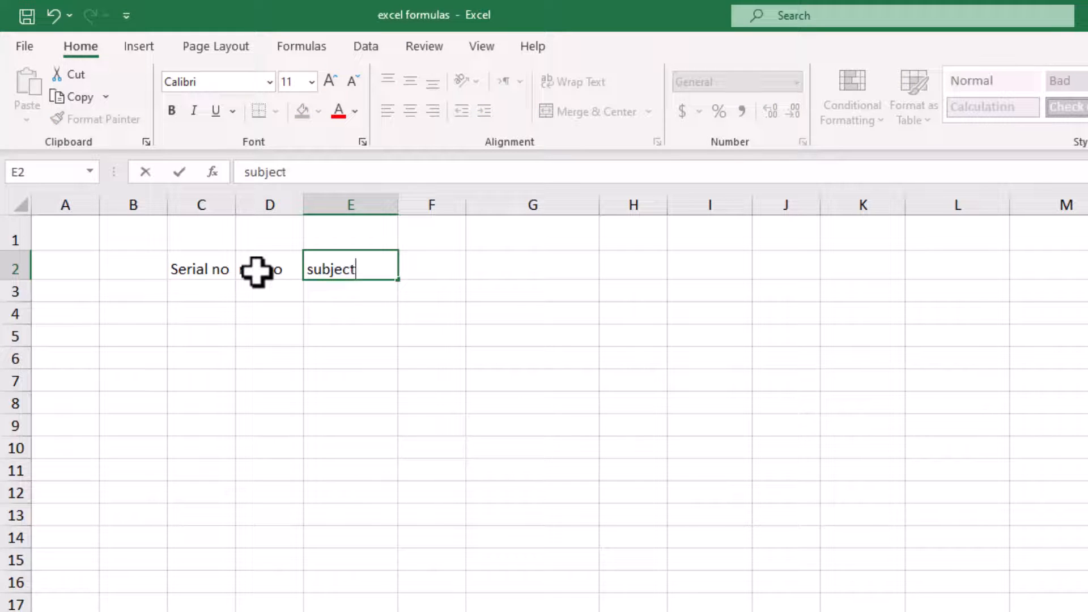
pyautogui.press('Tab')
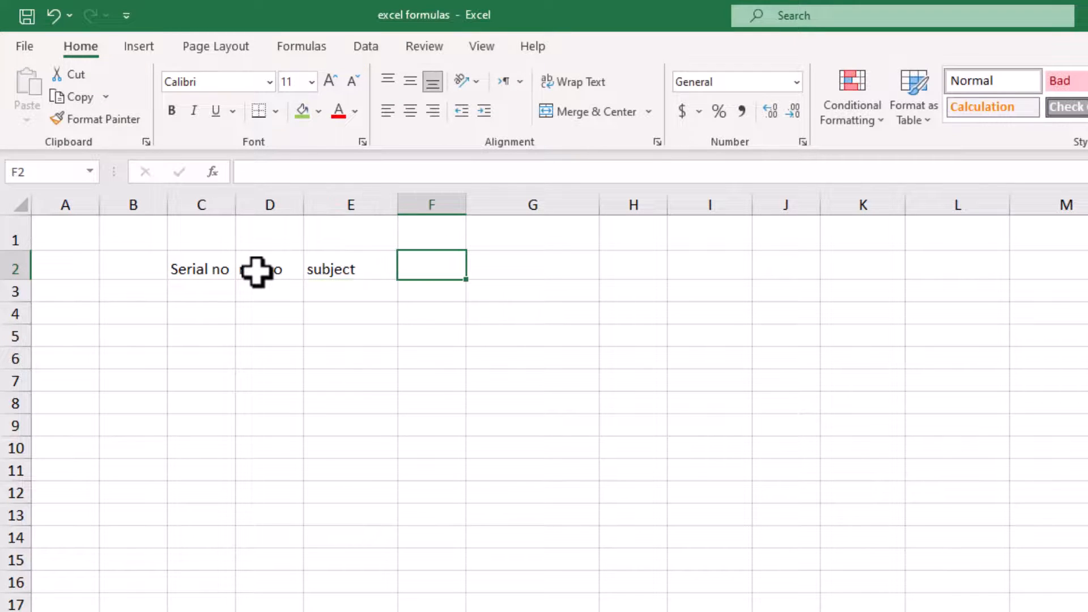
# Fill the serial number column cells C2:C15 with light green
pyautogui.moveTo(187, 264); pyautogui.dragTo(199, 558)
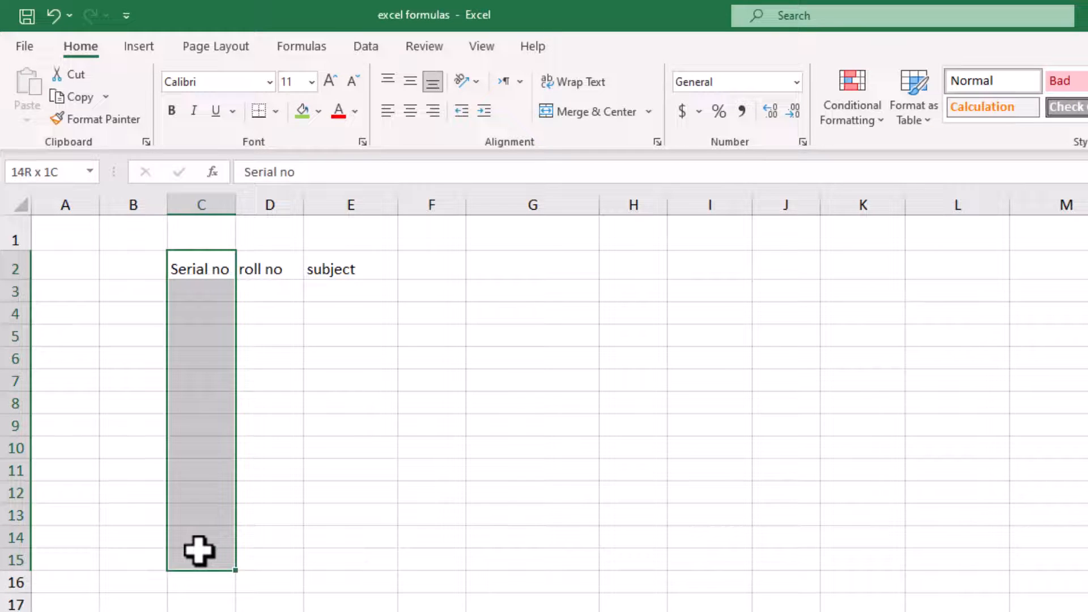
pyautogui.click(302, 110)
pyautogui.click(198, 315)
pyautogui.click(194, 293)
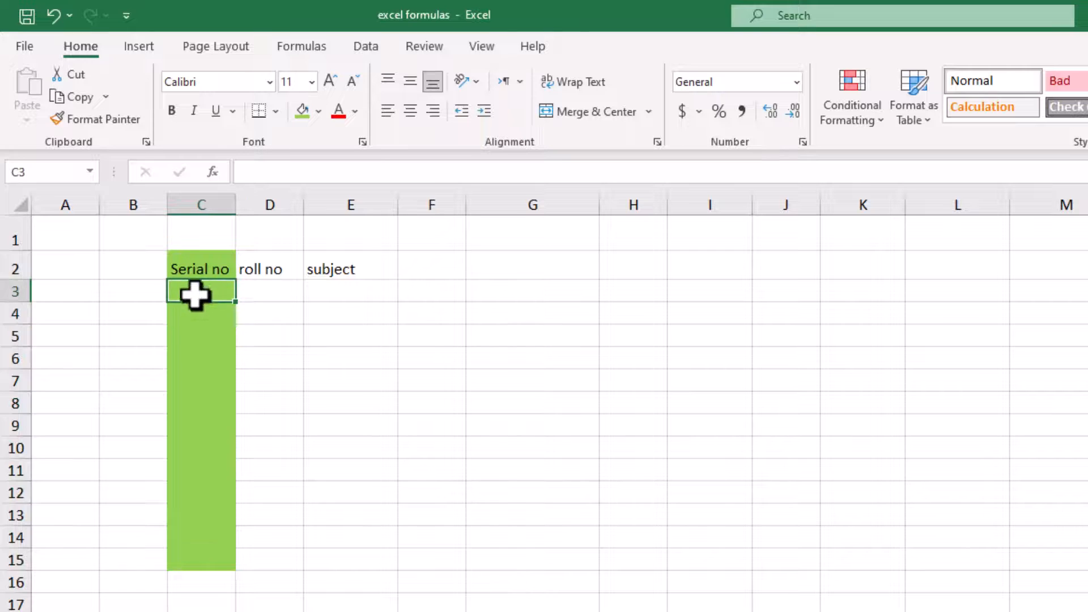
pyautogui.click(203, 315)
pyautogui.click(205, 333)
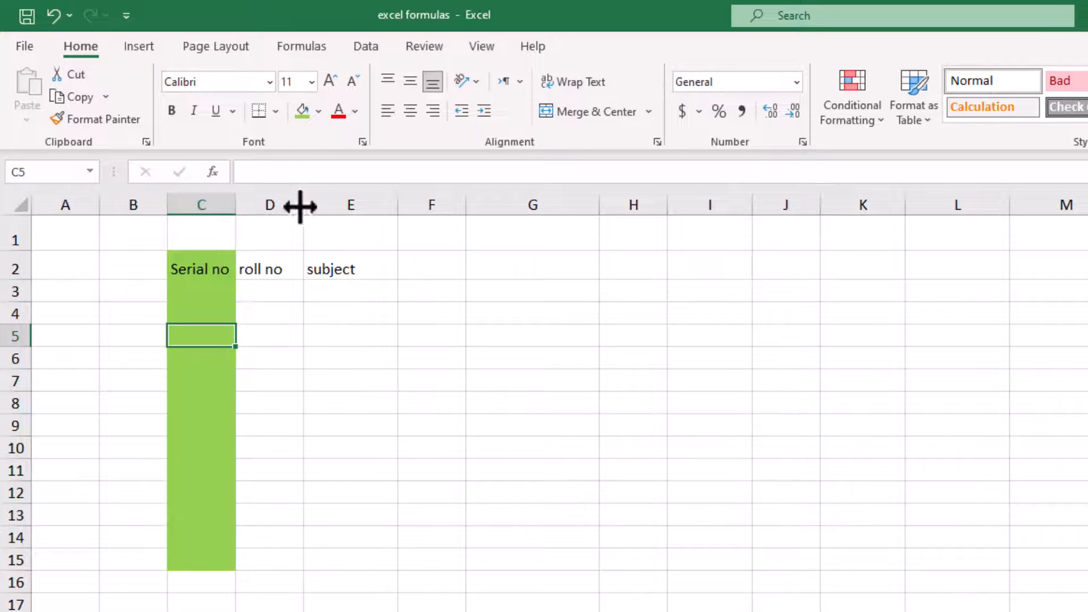
# Fill the rest of the heading row, cells D2:J2, with the same light green
pyautogui.moveTo(246, 269); pyautogui.dragTo(767, 270)
pyautogui.click(302, 110)
pyautogui.click(547, 265)
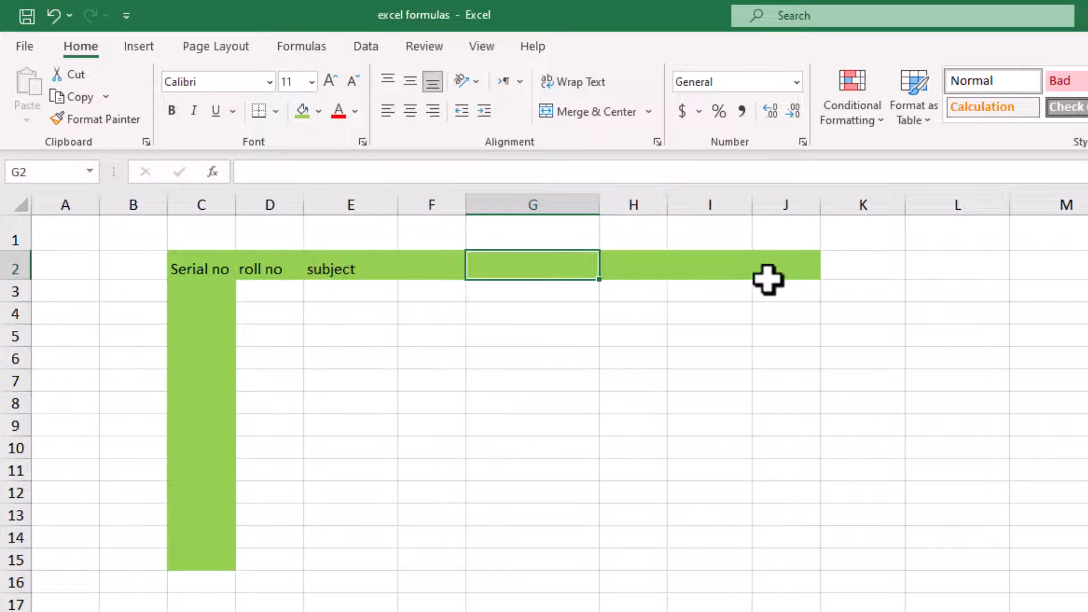
pyautogui.click(220, 267)
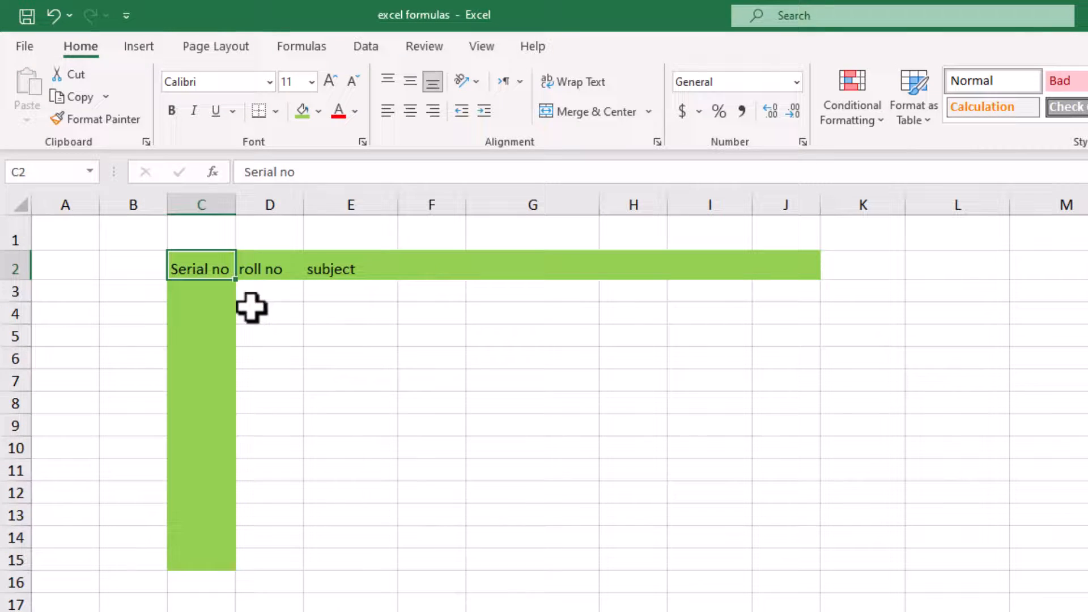
# Clear all contents and formatting from the green practice table, including its headings
pyautogui.moveTo(397, 583); pyautogui.dragTo(278, 544)
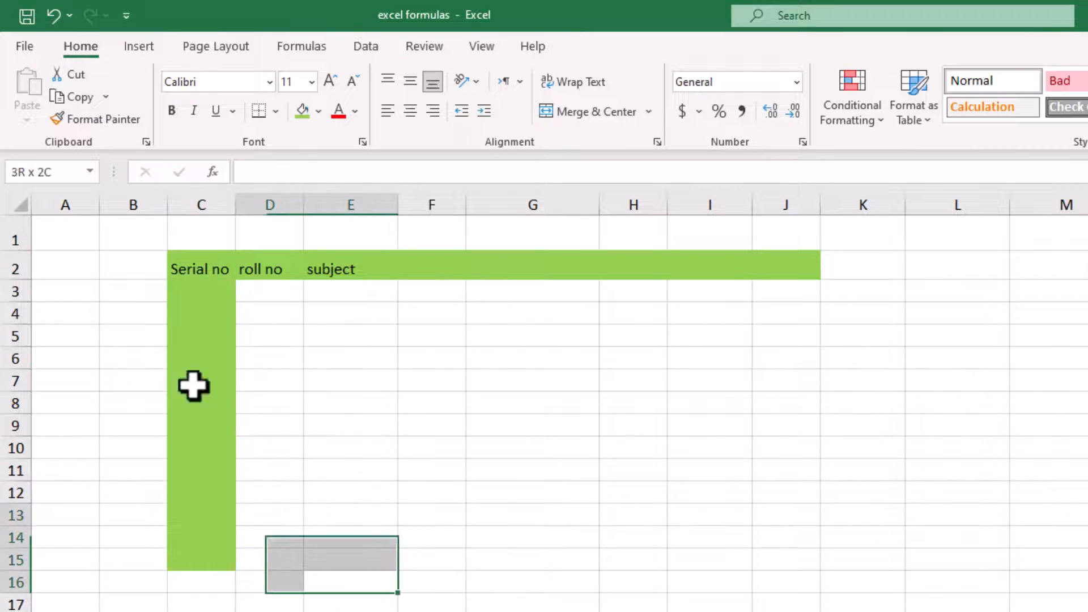
pyautogui.moveTo(194, 386); pyautogui.dragTo(148, 231)
pyautogui.moveTo(1087, 611); pyautogui.dragTo(12, 169)
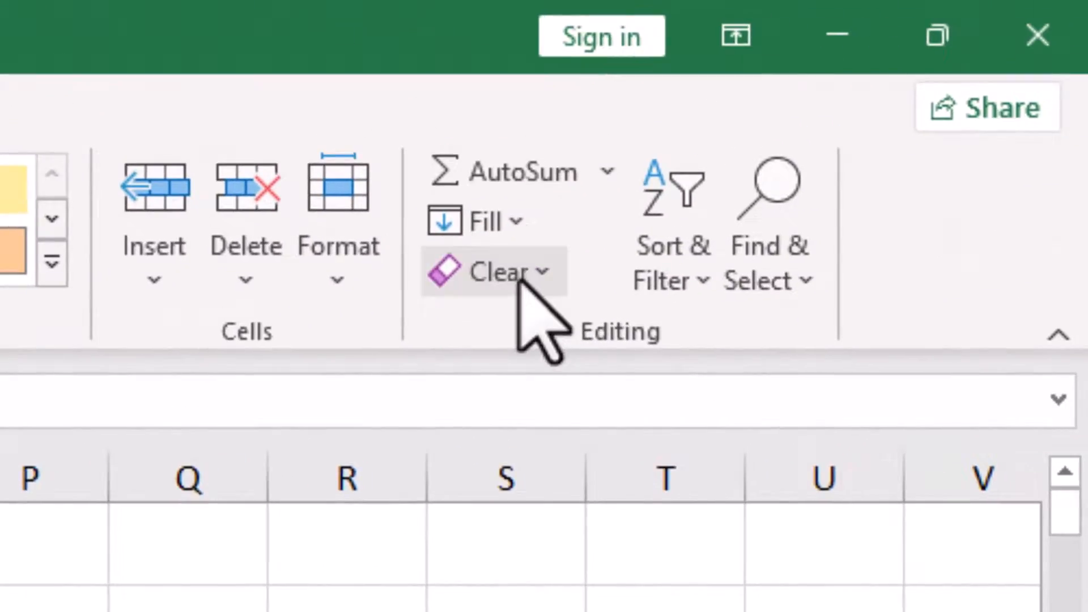
pyautogui.click(517, 276)
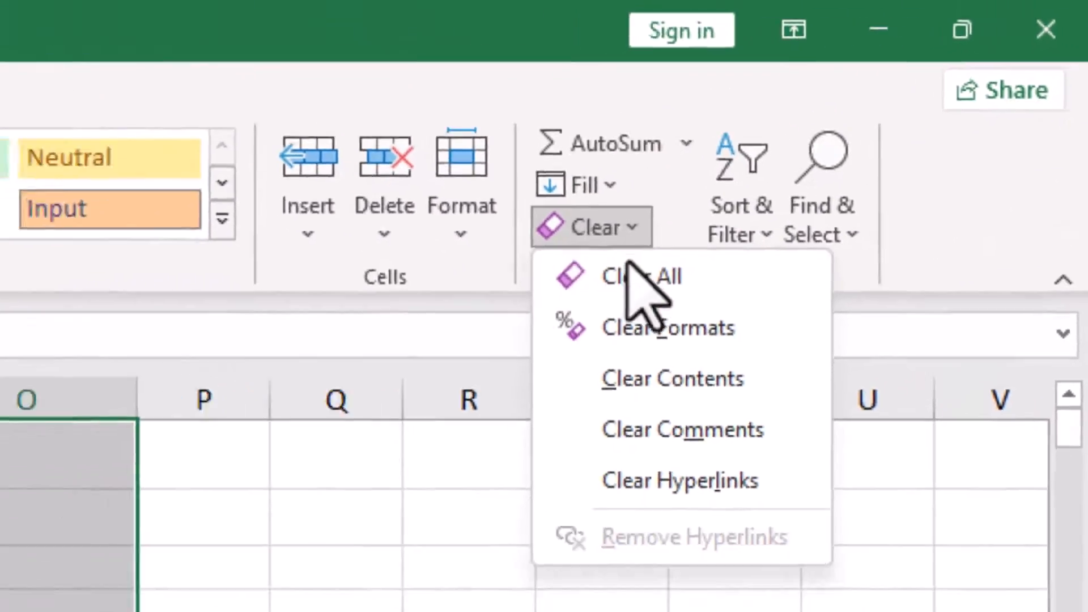
pyautogui.click(634, 266)
pyautogui.click(598, 200)
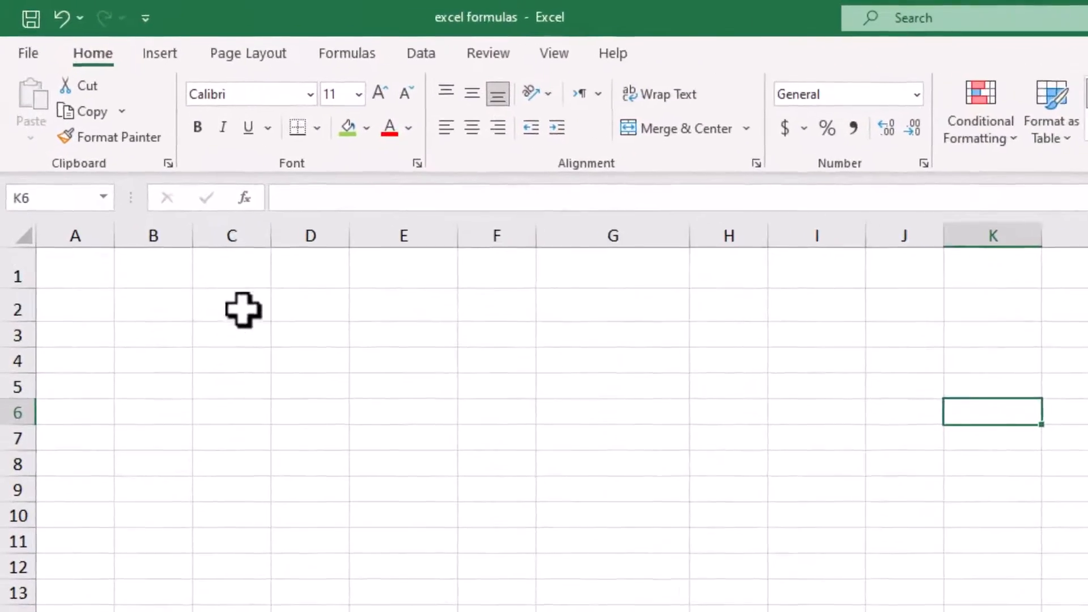
# Enter "Result Card" in cell E1 and "HSSC 2 Second Annual" in cell E2
pyautogui.click(243, 309)
pyautogui.click(394, 277)
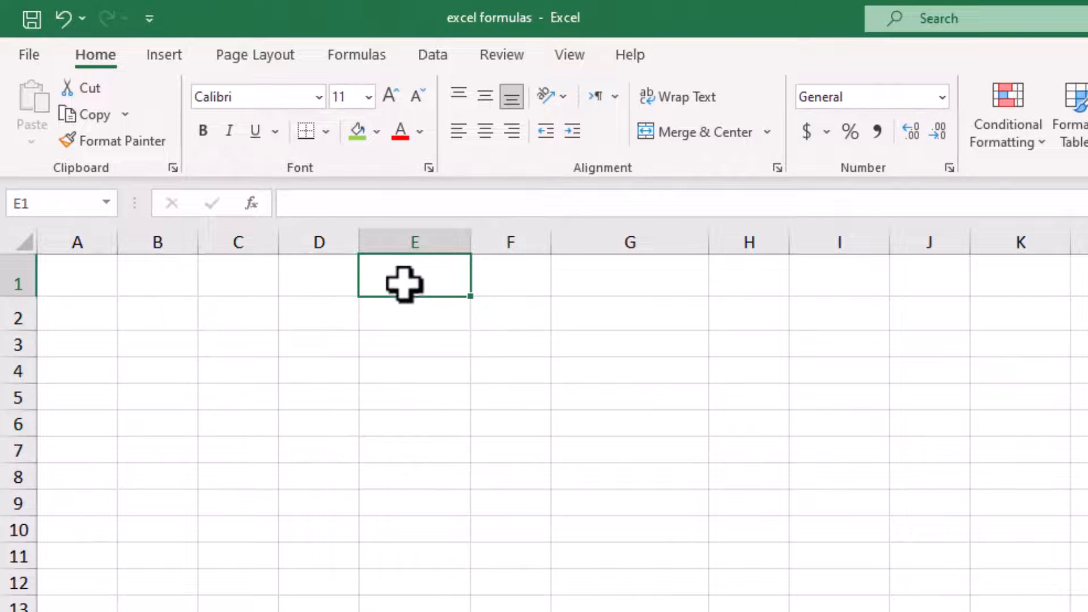
pyautogui.write('R')
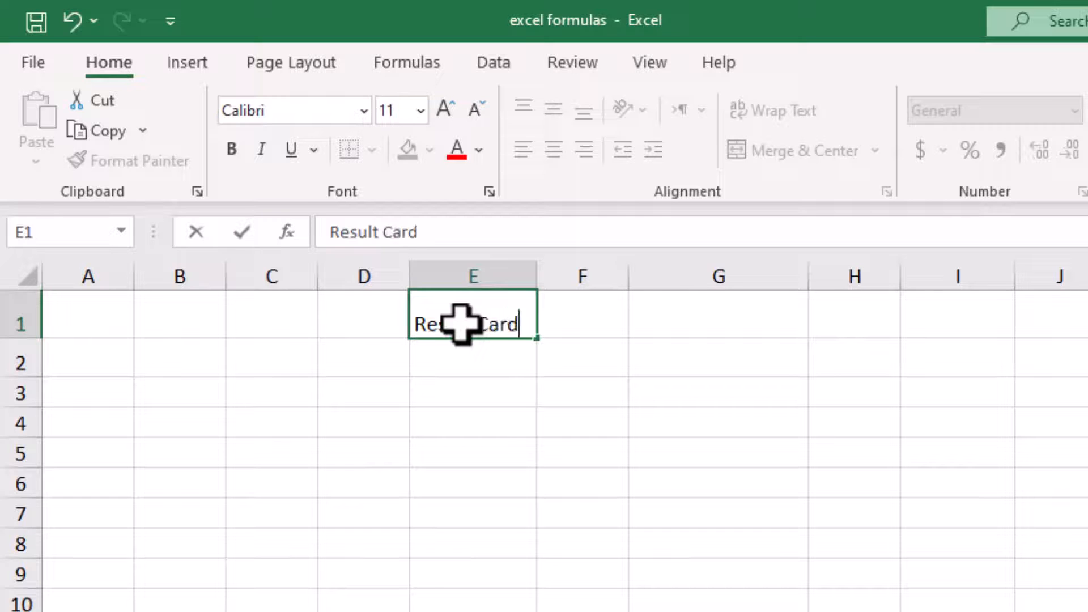
pyautogui.write('esult Card')
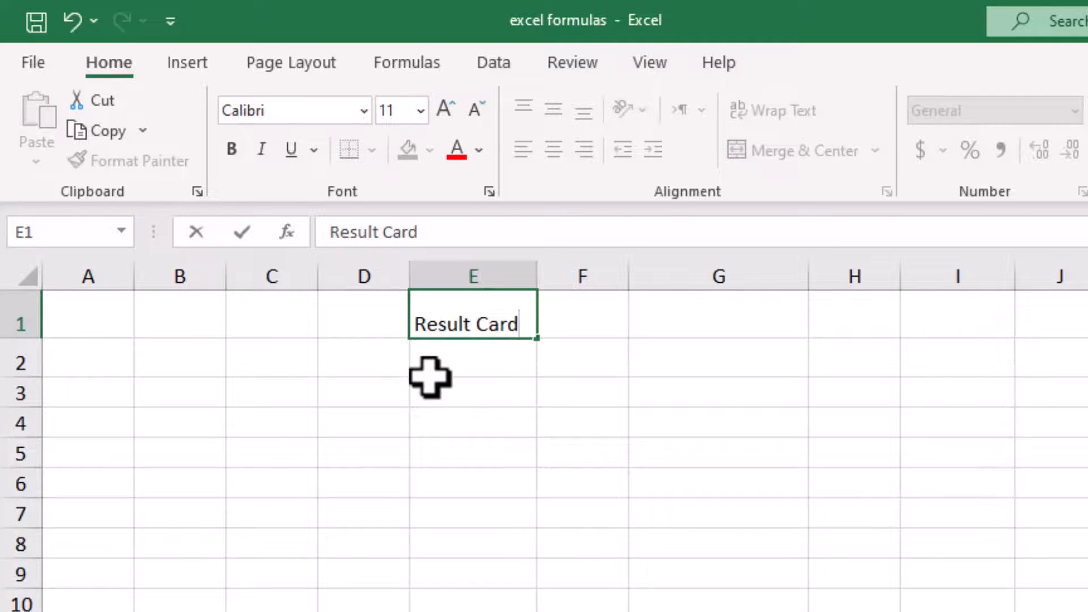
pyautogui.click(450, 359)
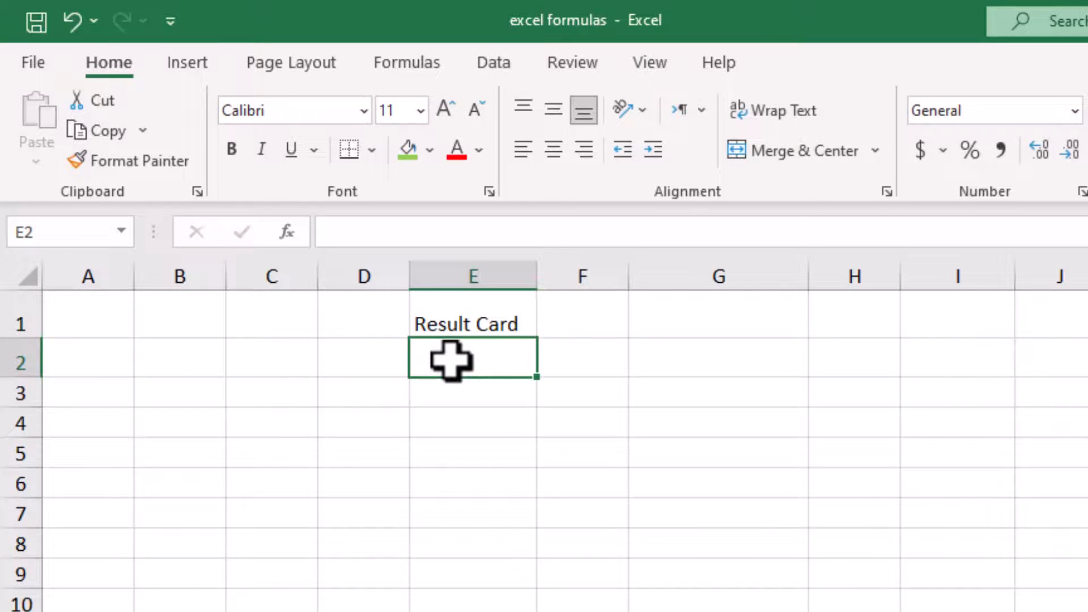
pyautogui.write('HSSC')
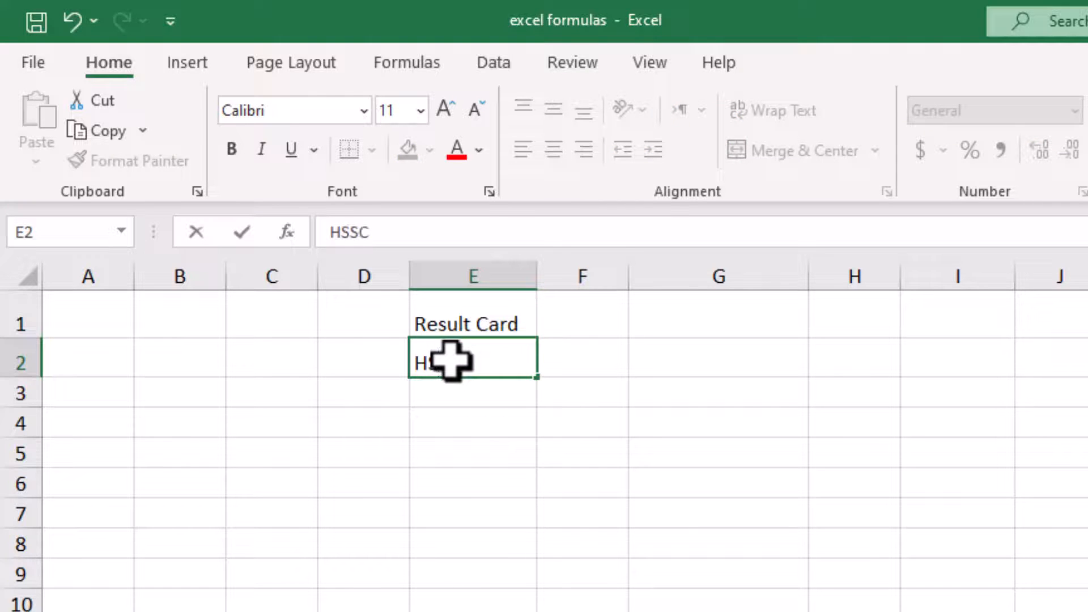
pyautogui.write(' @')
pyautogui.press('BackSpace')
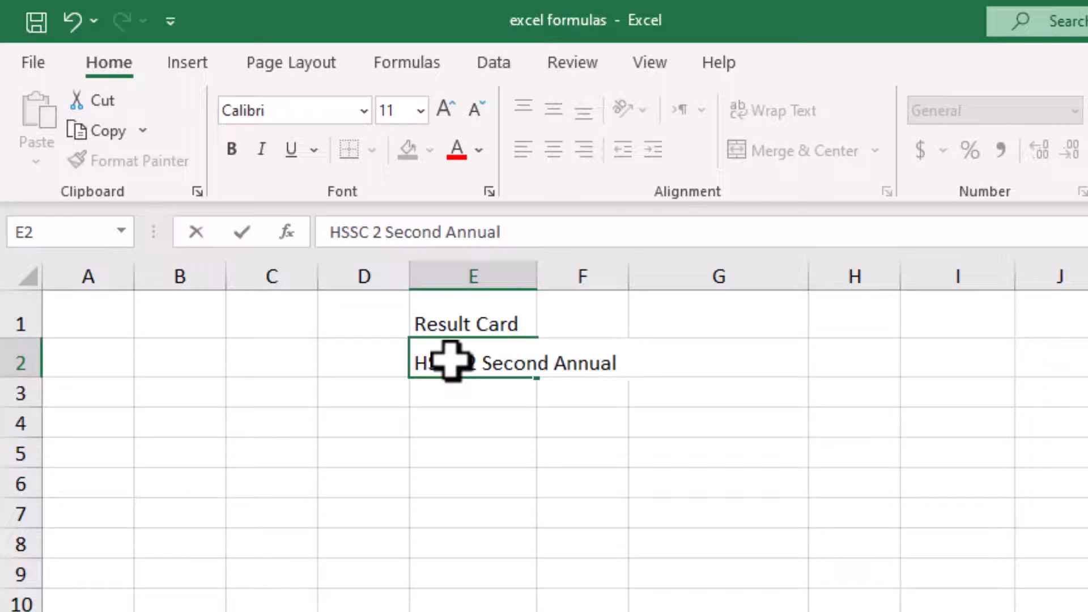
pyautogui.click(374, 333)
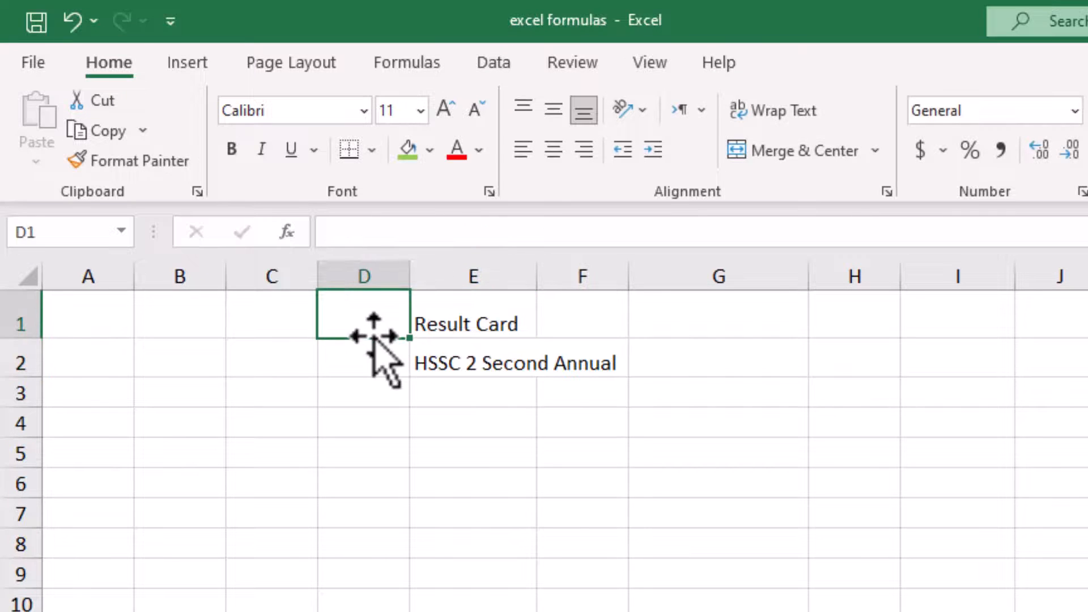
# Merge and center the range D1:H2, accepting that only the upper-left value is kept
pyautogui.moveTo(345, 311); pyautogui.dragTo(856, 358)
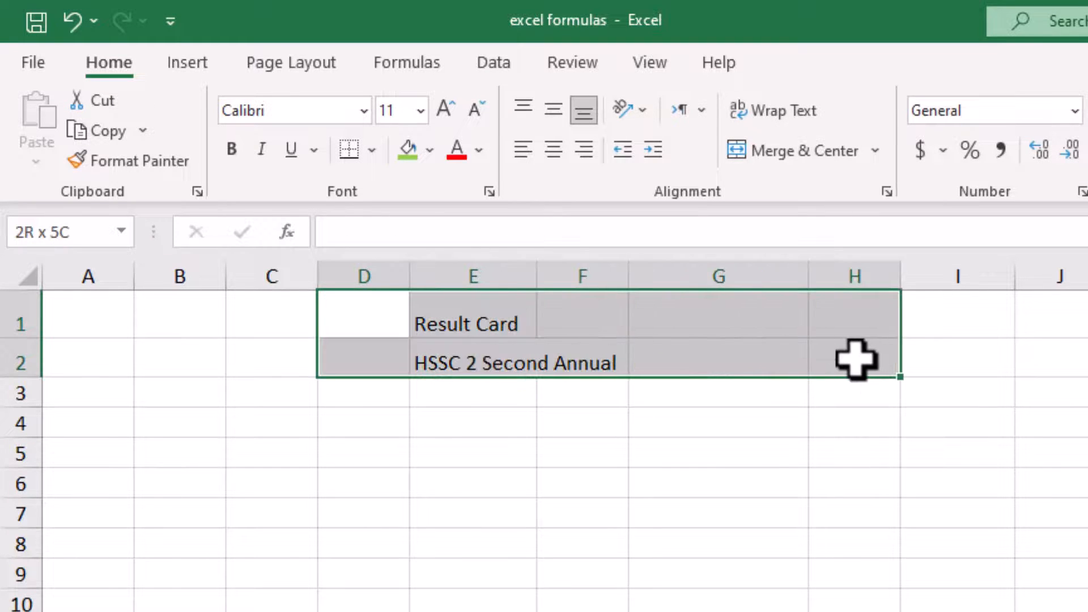
pyautogui.click(785, 152)
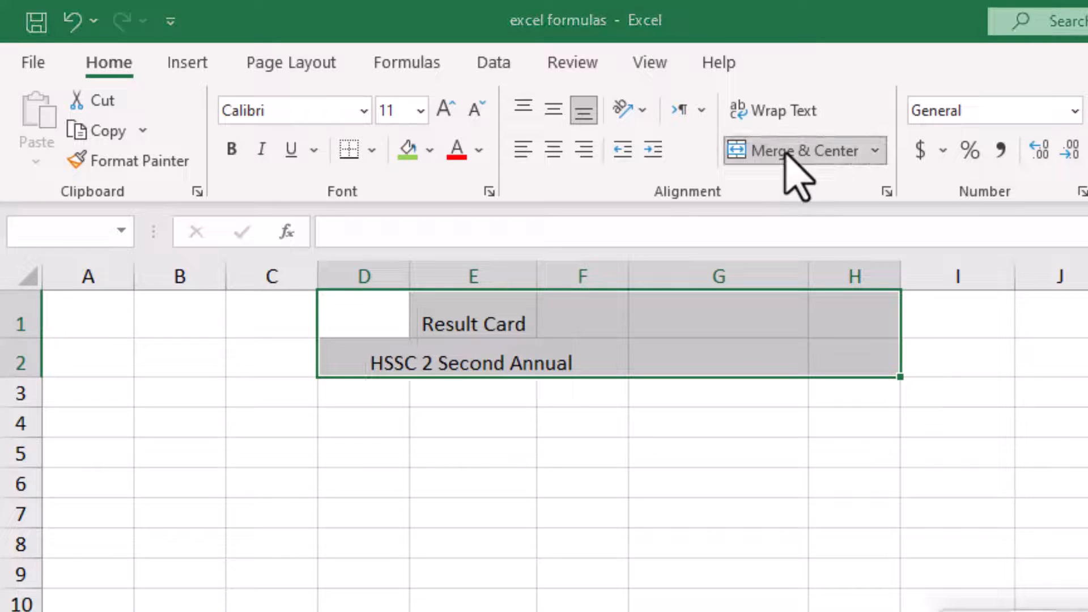
pyautogui.press('Return')
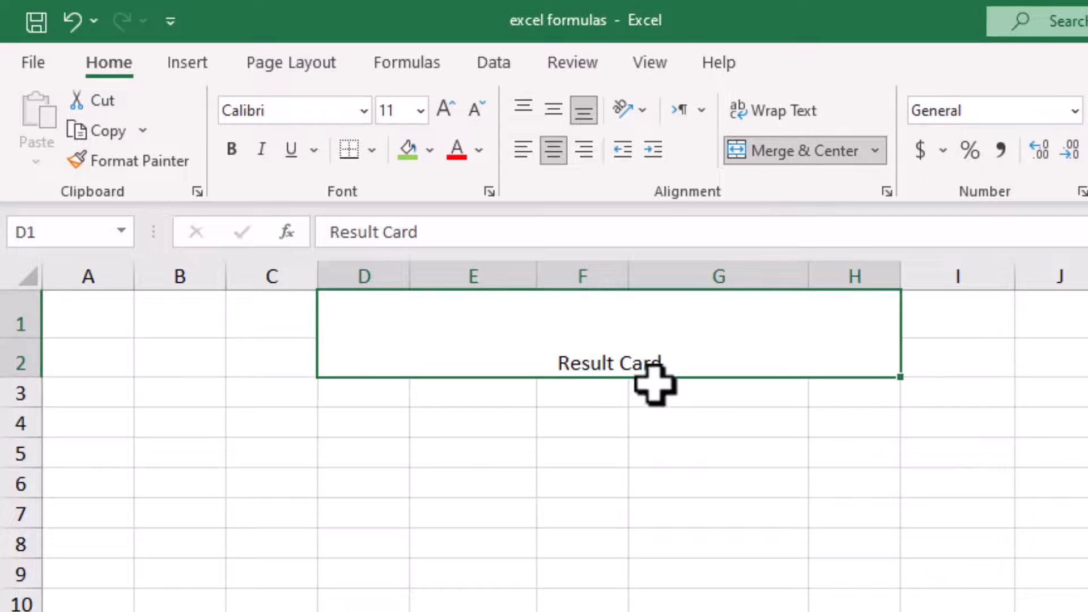
# Fill the merged Result Card heading down over rows 3 and 4, and undo the copy
pyautogui.moveTo(907, 397); pyautogui.dragTo(906, 419)
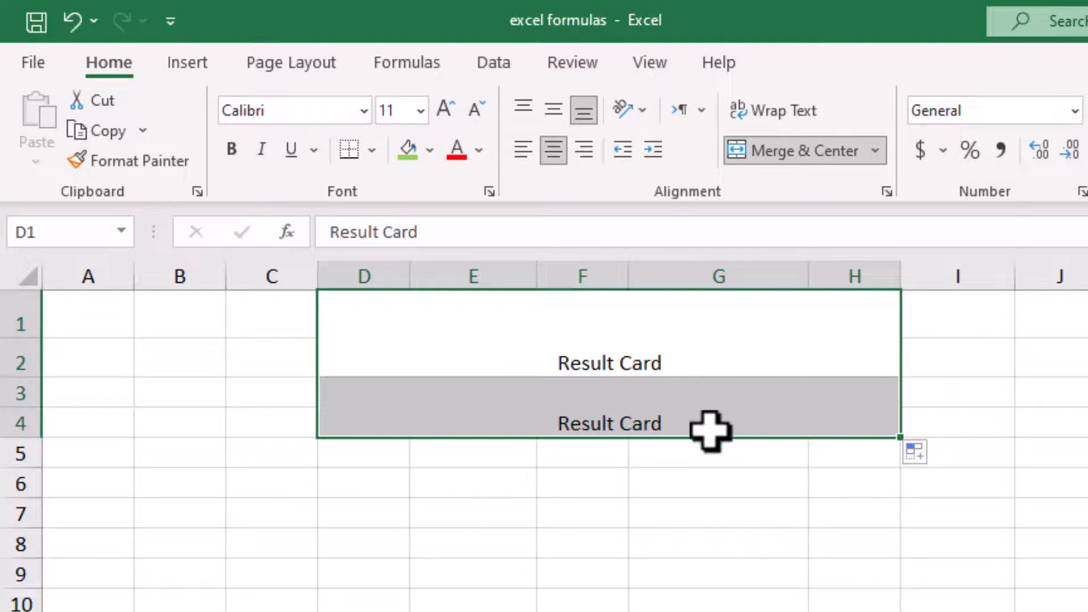
pyautogui.hotkey('ctrl', 'z')
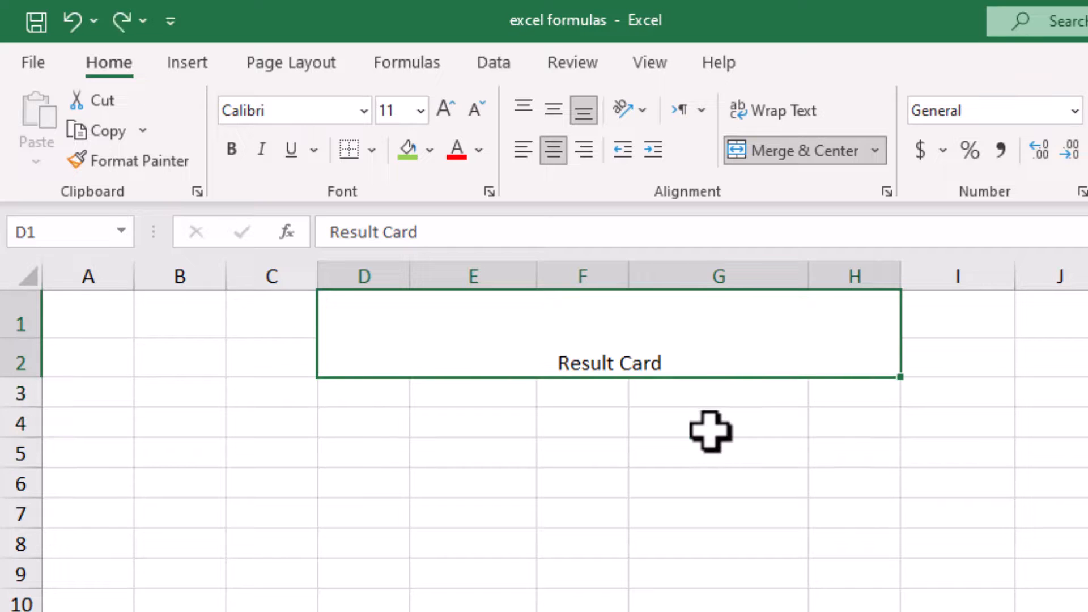
# Undo the Merge & Center of D1:H2 and apply Merge Across to the same range instead
pyautogui.click(876, 150)
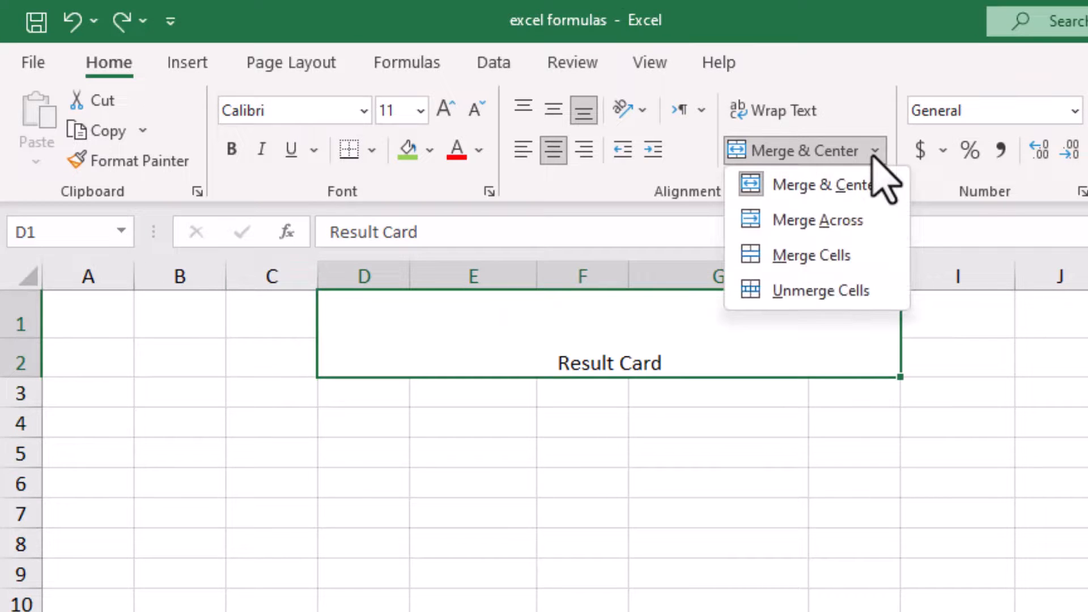
pyautogui.click(873, 159)
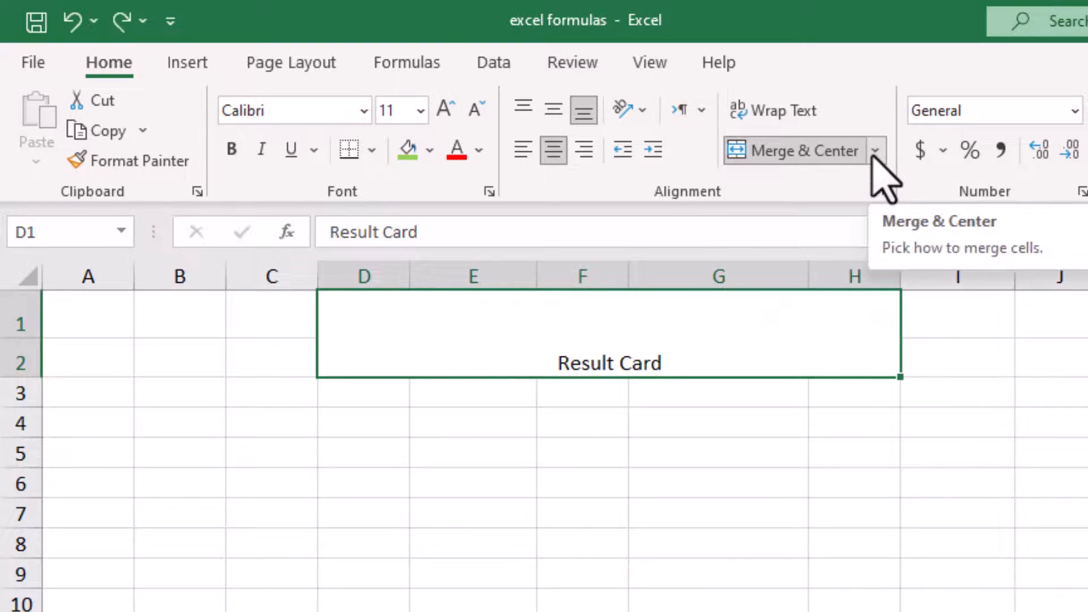
pyautogui.hotkey('ctrl', 'z')
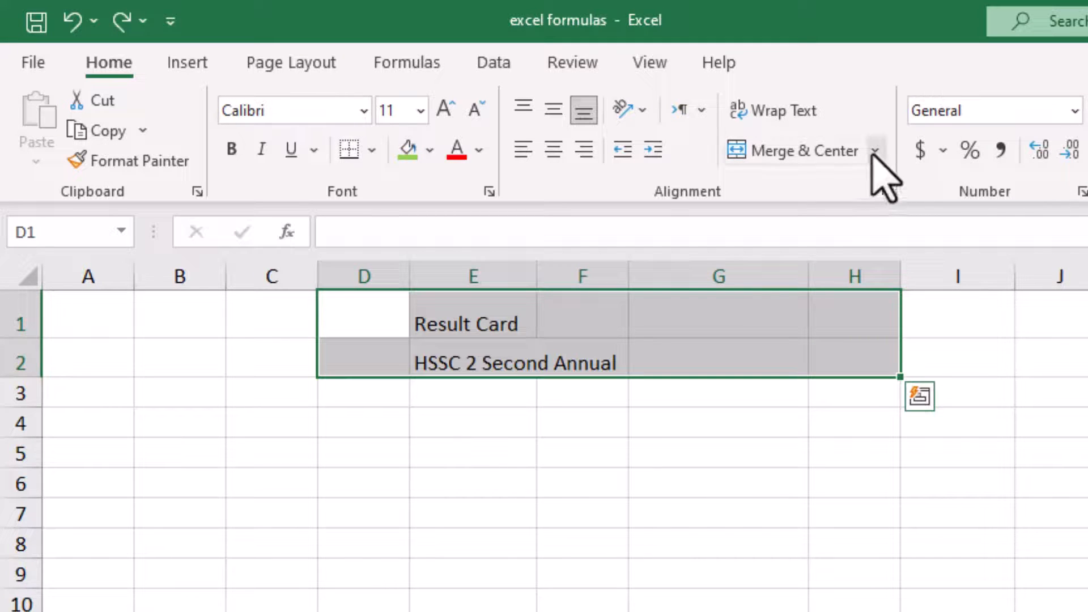
pyautogui.click(876, 150)
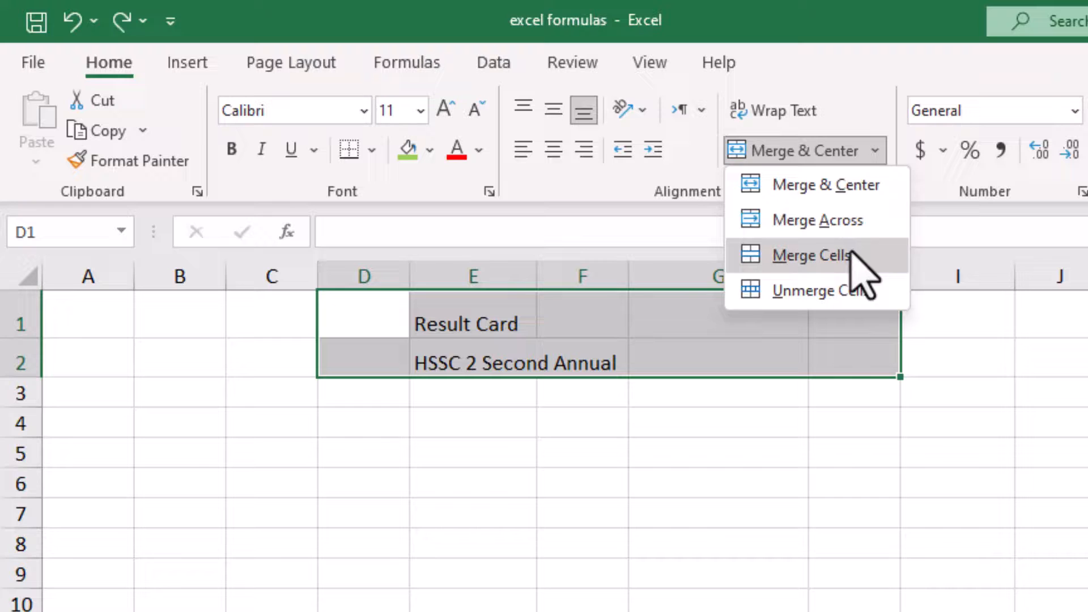
pyautogui.click(850, 221)
pyautogui.click(592, 365)
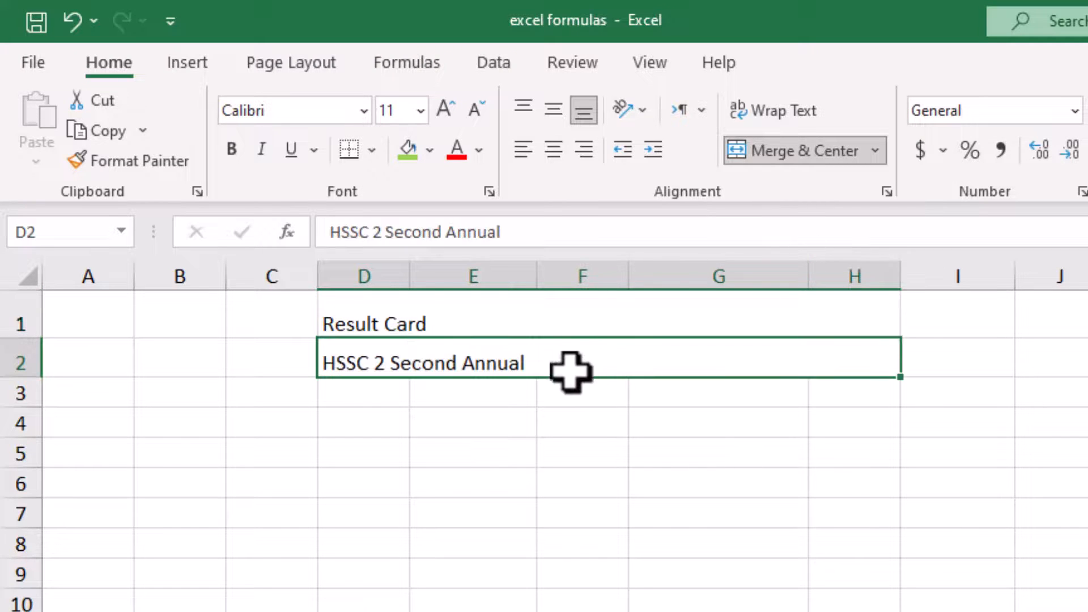
pyautogui.click(435, 319)
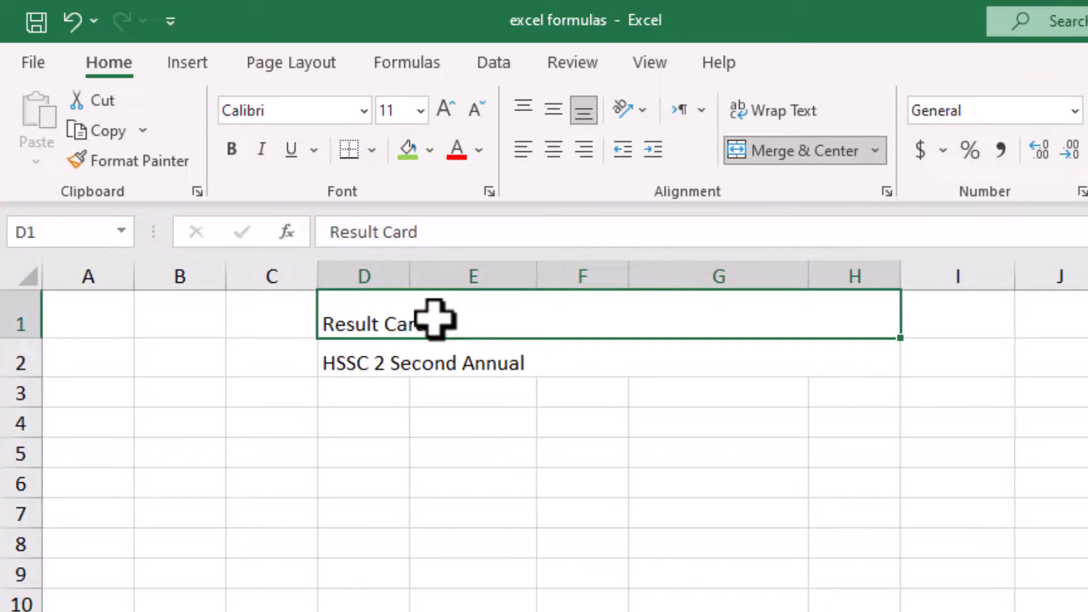
pyautogui.click(544, 382)
# Center the Result Card and HSSC 2 Second Annual headings horizontally in their merged rows
pyautogui.moveTo(340, 314); pyautogui.dragTo(539, 363)
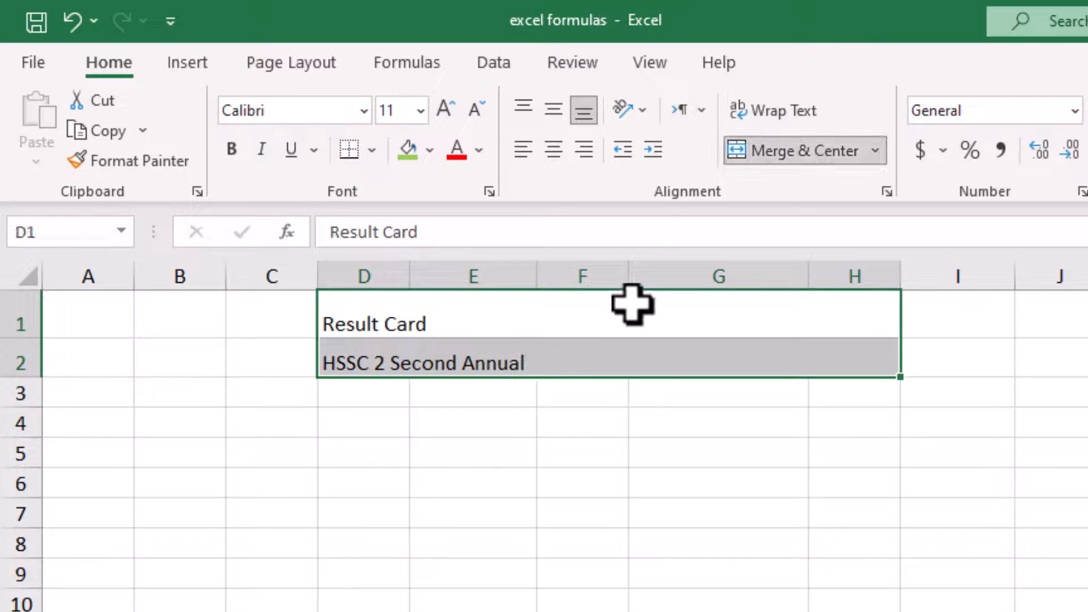
pyautogui.click(554, 151)
pyautogui.click(694, 313)
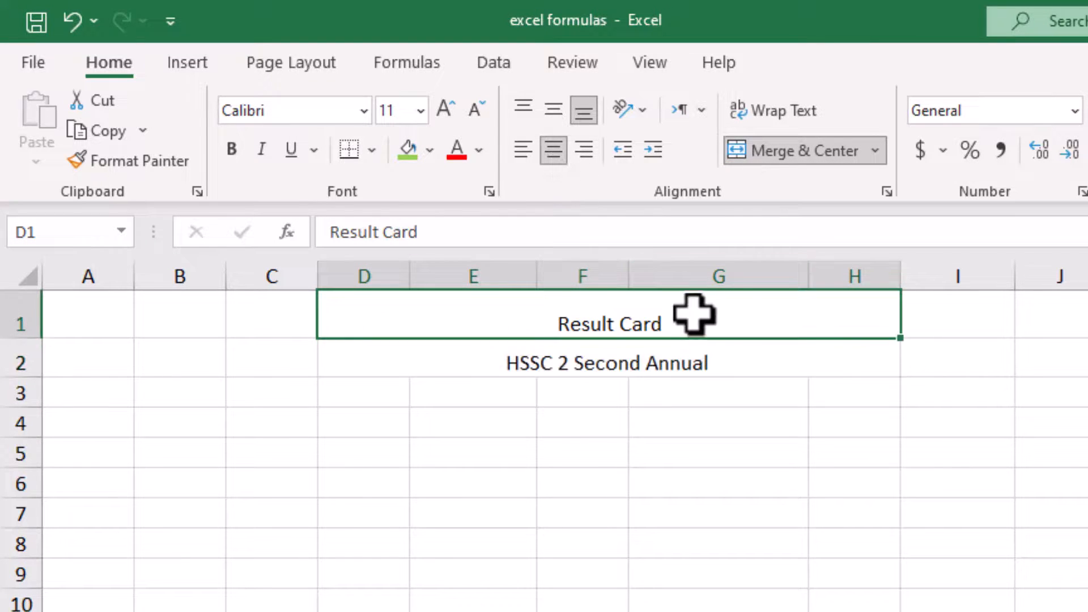
pyautogui.click(981, 369)
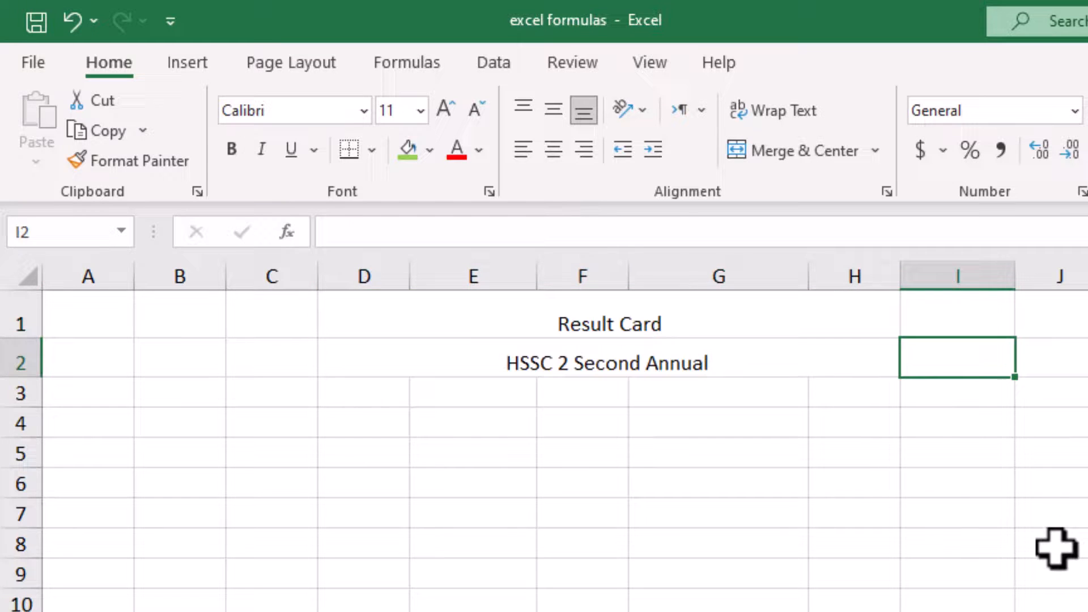
pyautogui.click(416, 328)
pyautogui.moveTo(417, 329); pyautogui.dragTo(789, 357)
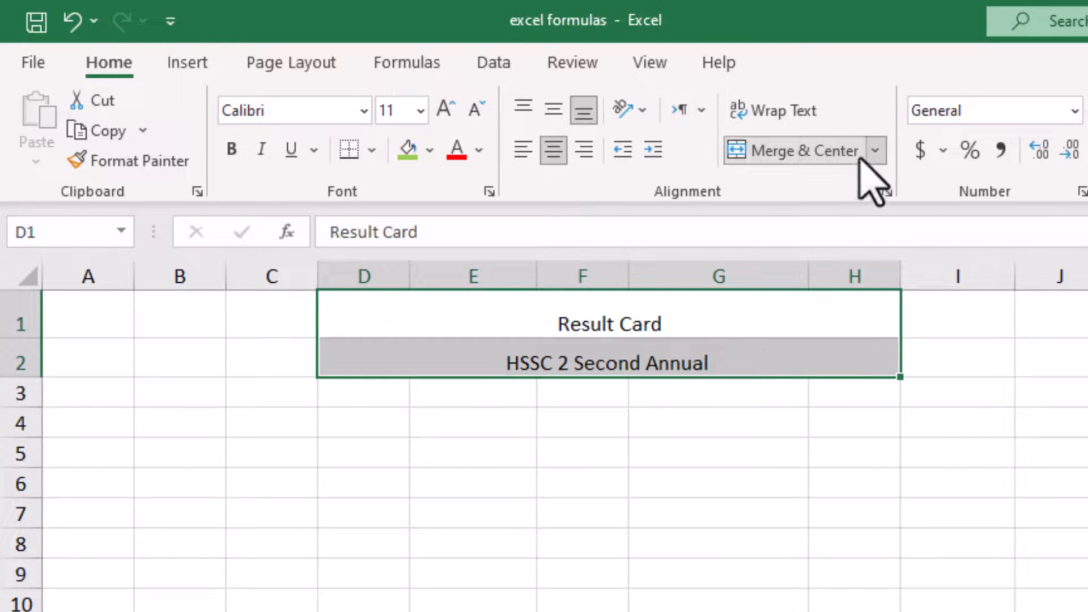
pyautogui.click(783, 333)
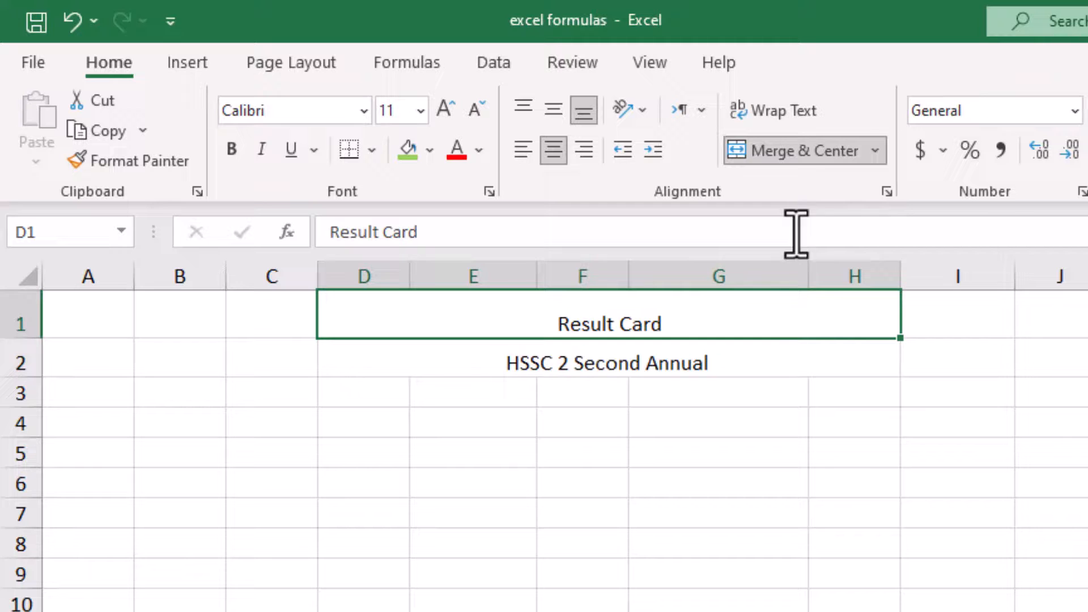
pyautogui.click(875, 152)
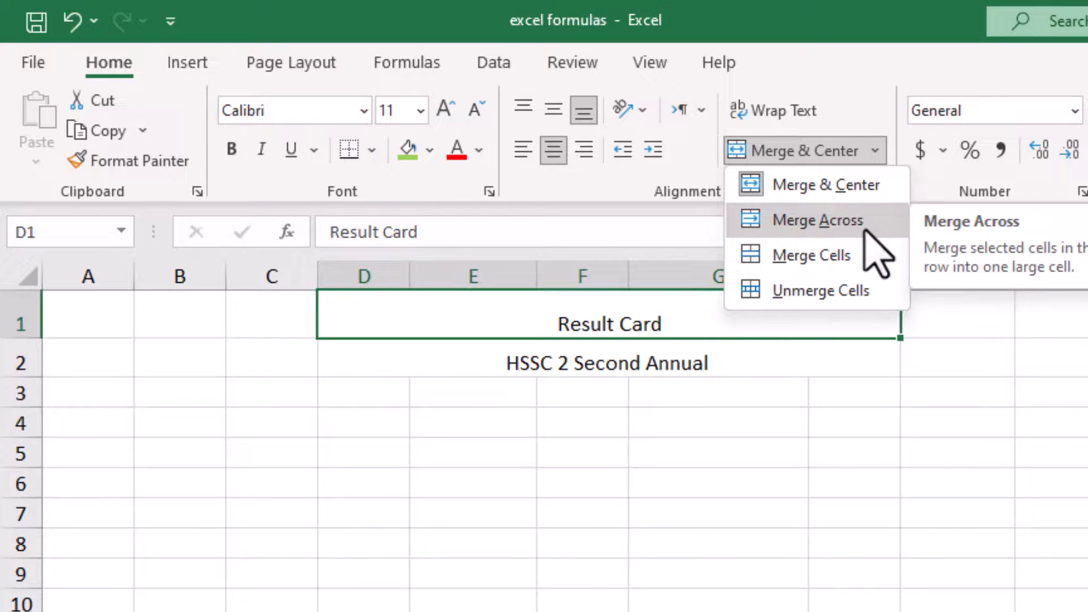
pyautogui.click(864, 80)
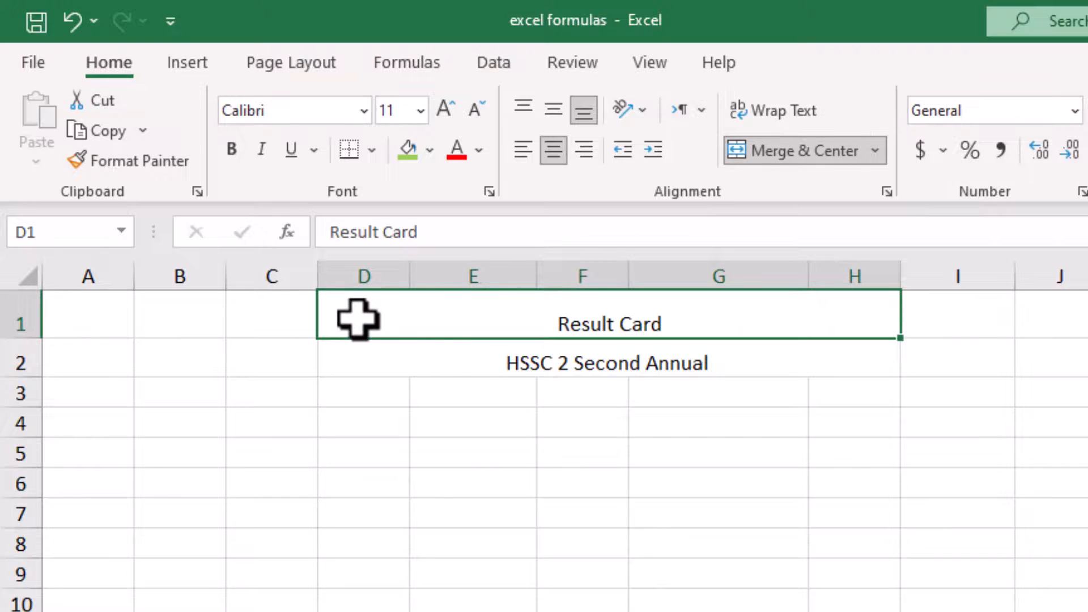
# Fill both merged heading rows with the blue theme color
pyautogui.moveTo(358, 319)
pyautogui.mouseDown()
pyautogui.moveTo(612, 369)
pyautogui.moveTo(647, 357)
pyautogui.mouseUp()
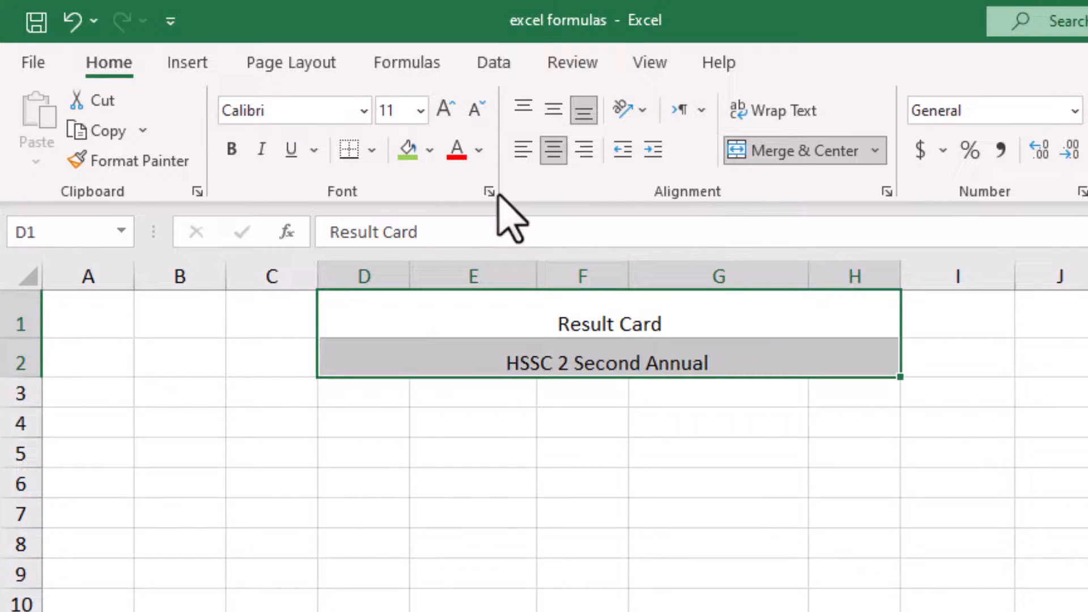
pyautogui.click(430, 151)
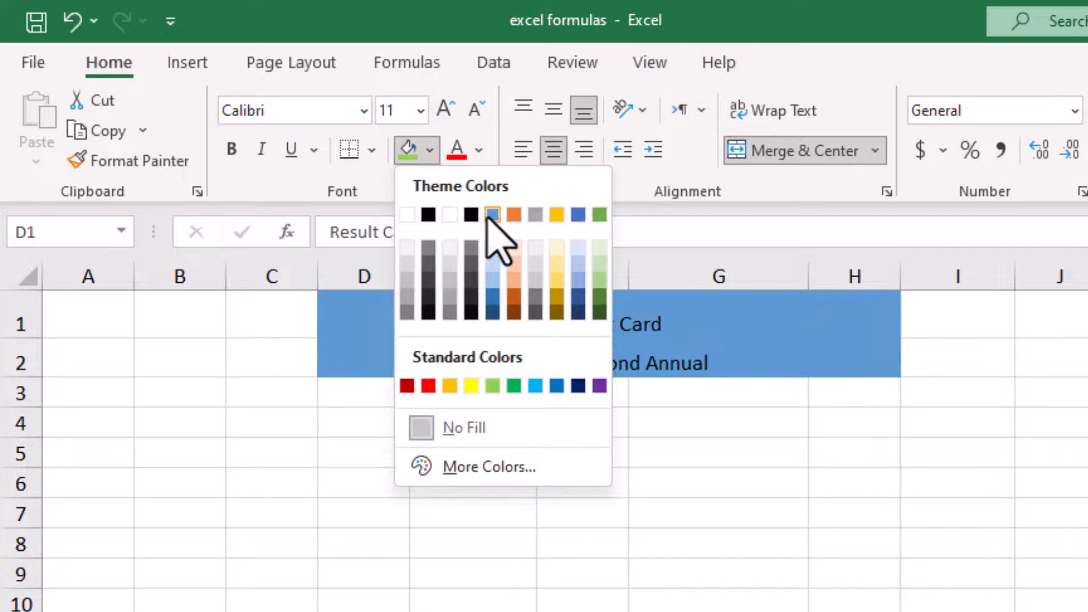
pyautogui.click(490, 216)
pyautogui.click(993, 364)
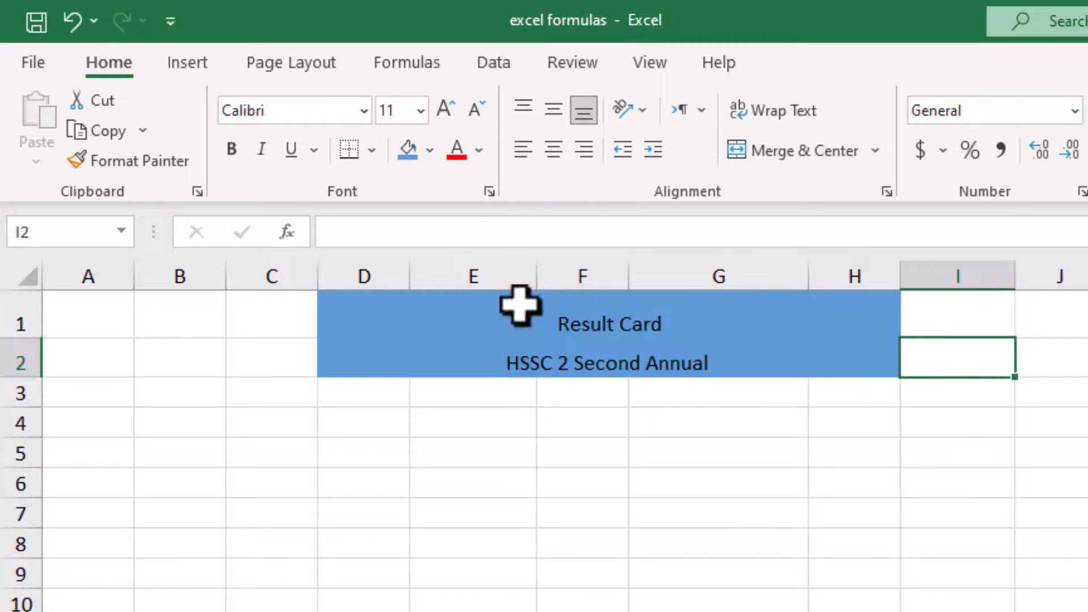
# Set the fill of both merged heading rows to the standard orange color
pyautogui.moveTo(519, 306); pyautogui.dragTo(441, 356)
pyautogui.click(429, 150)
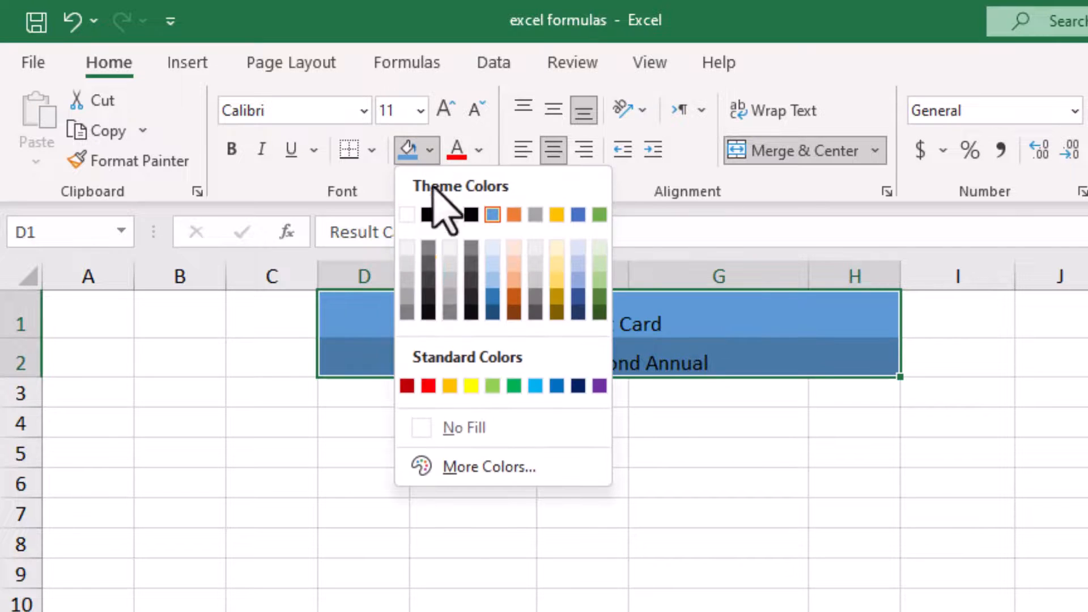
pyautogui.click(450, 385)
pyautogui.click(789, 345)
pyautogui.click(943, 427)
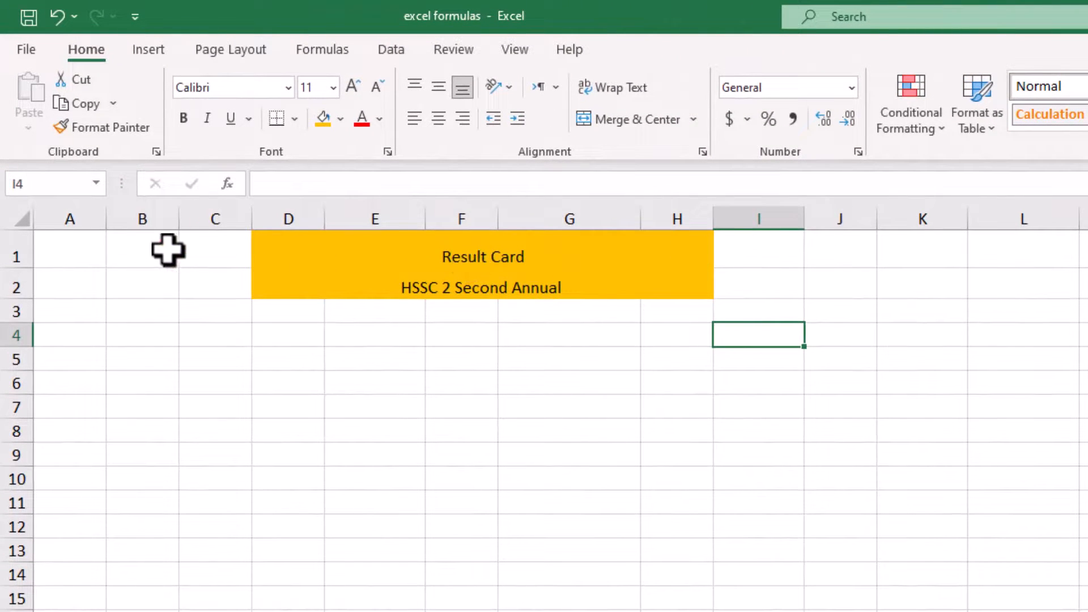
# Unmerge the two headings and apply Merge Across to the wider range B1:M2
pyautogui.moveTo(165, 250); pyautogui.dragTo(1085, 281)
pyautogui.click(680, 120)
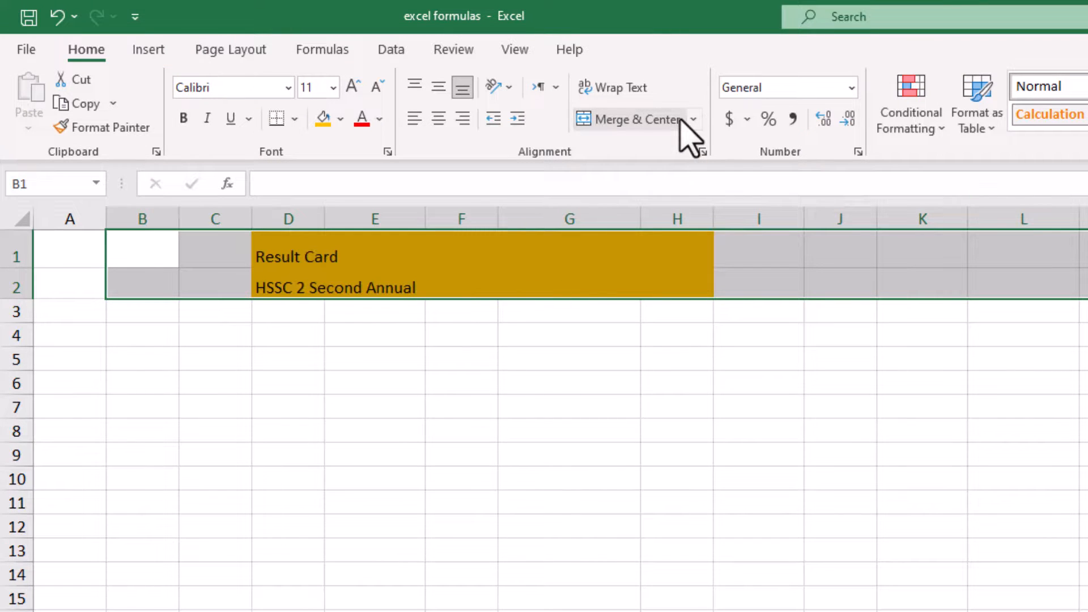
pyautogui.click(693, 120)
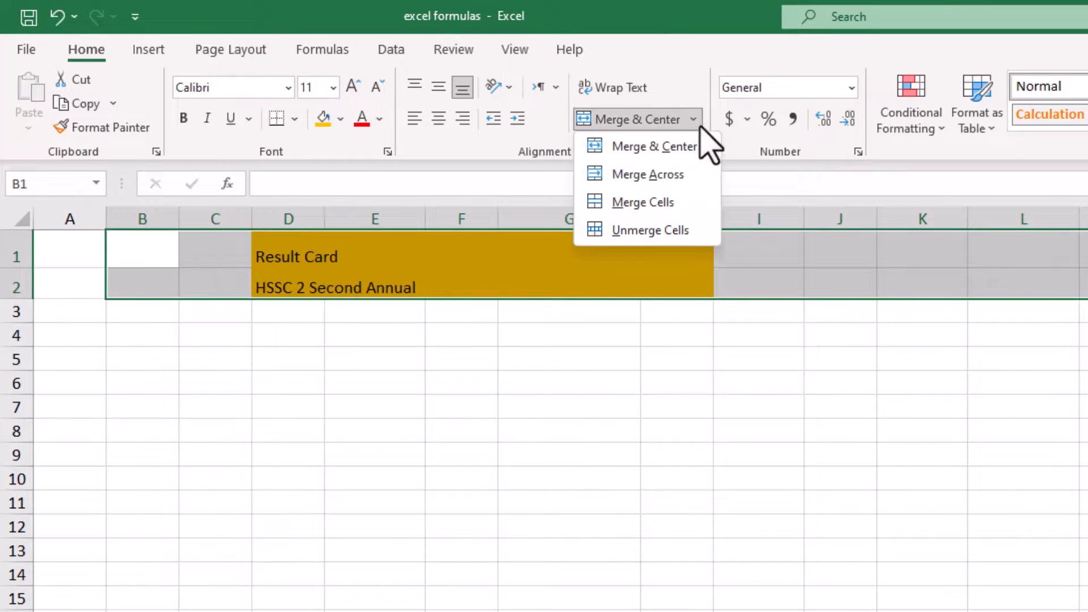
pyautogui.click(700, 180)
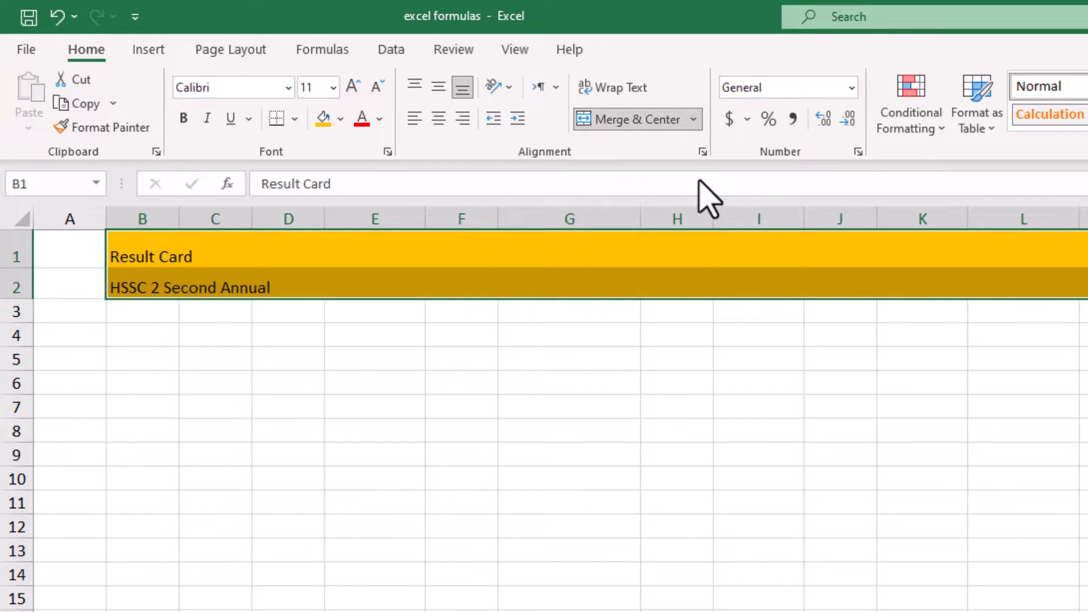
pyautogui.click(463, 283)
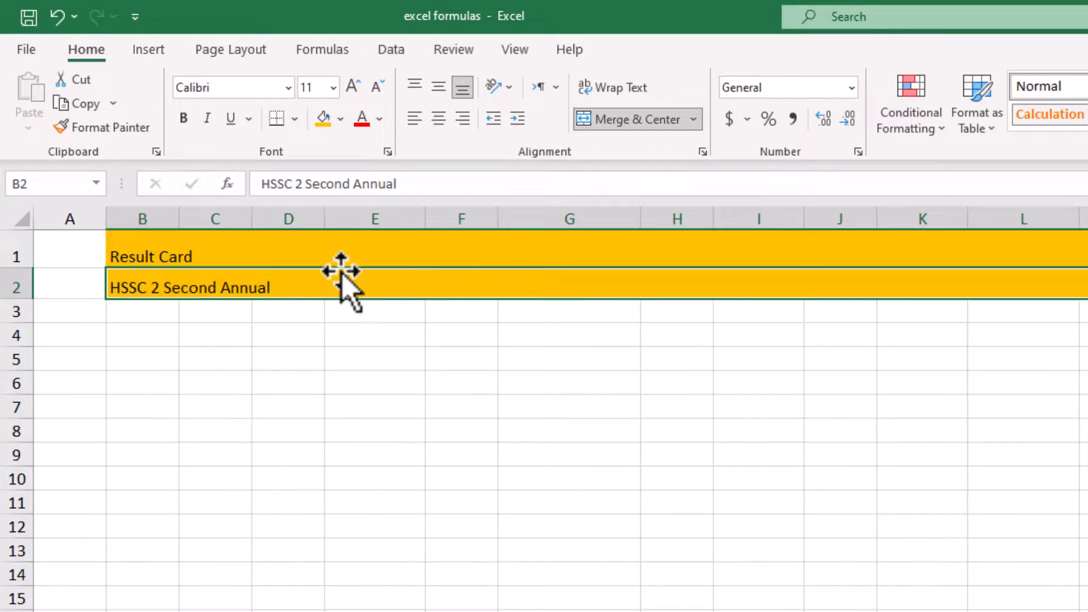
# Center both headings horizontally across their merged rows in B1:M2
pyautogui.moveTo(332, 243); pyautogui.dragTo(352, 280)
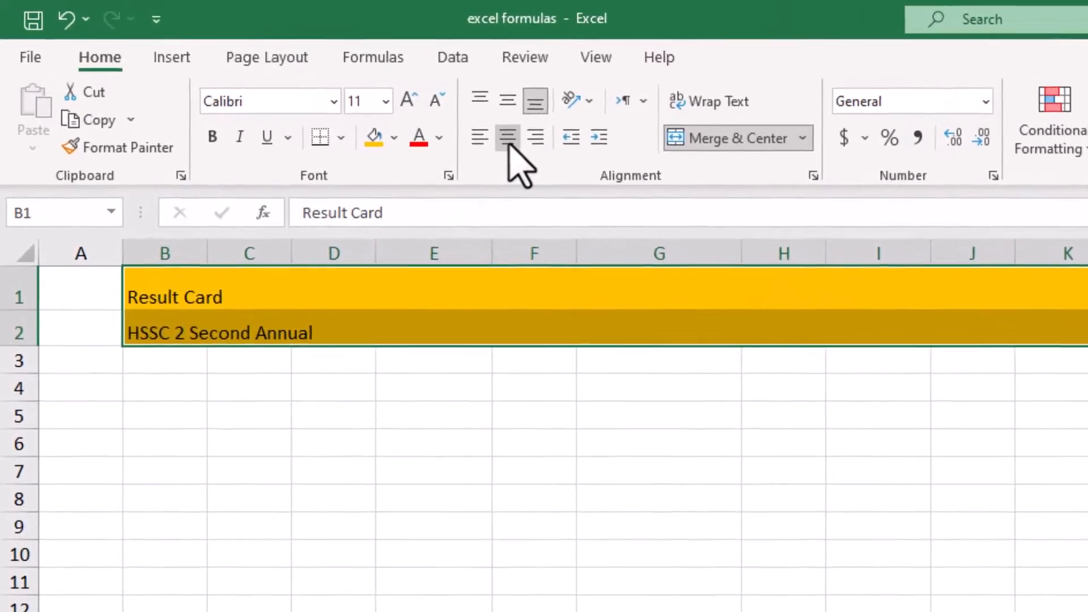
pyautogui.click(439, 118)
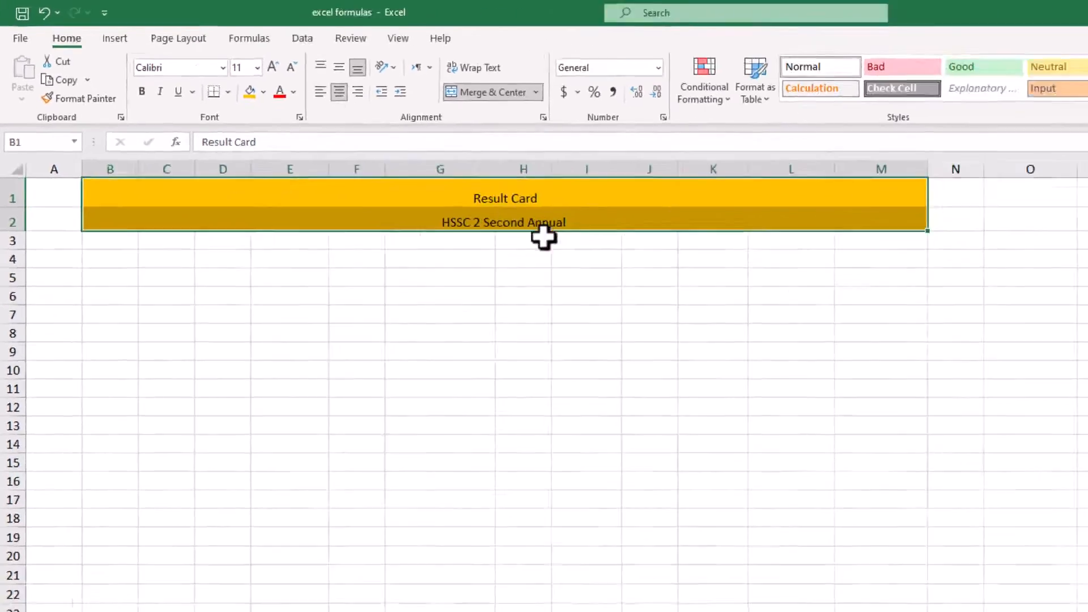
pyautogui.click(678, 311)
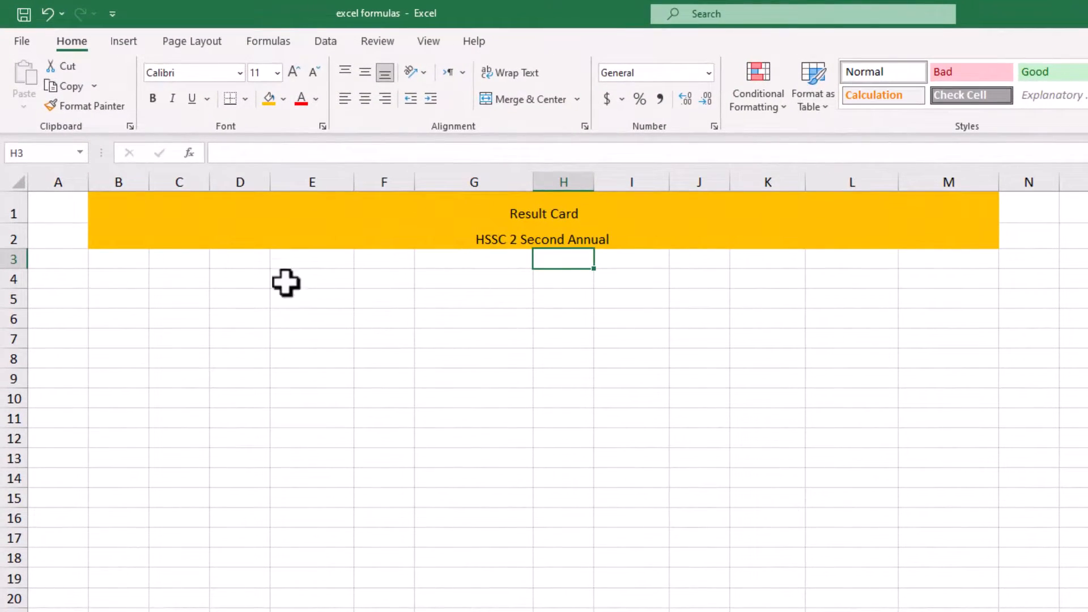
pyautogui.click(124, 261)
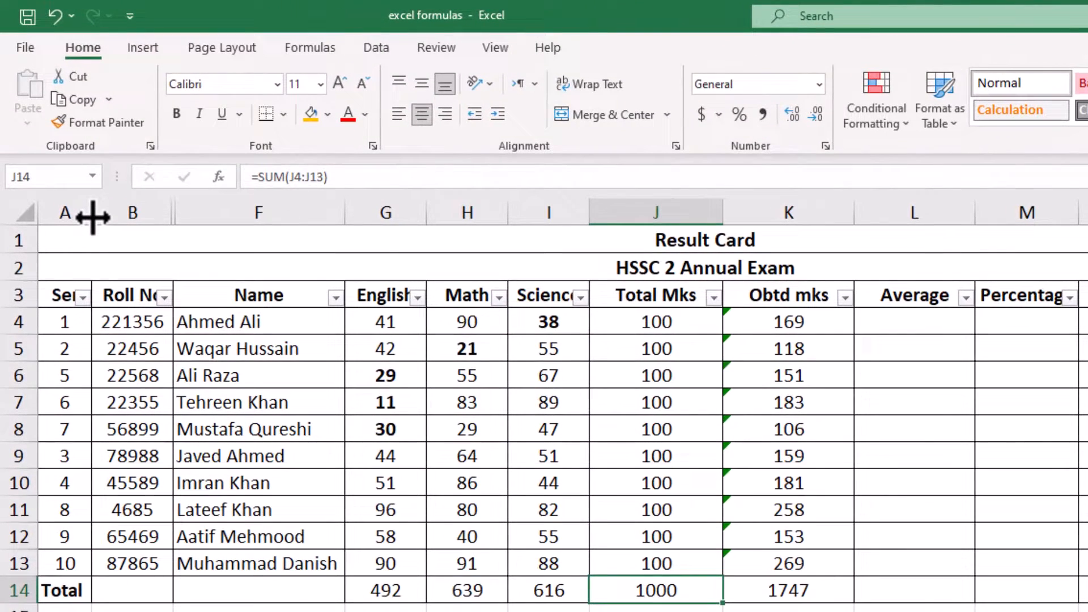
# In the completed result card, widen and autofit the Ser column, and expand the hidden Name column E beside Roll No
pyautogui.moveTo(71, 165); pyautogui.dragTo(72, 165)
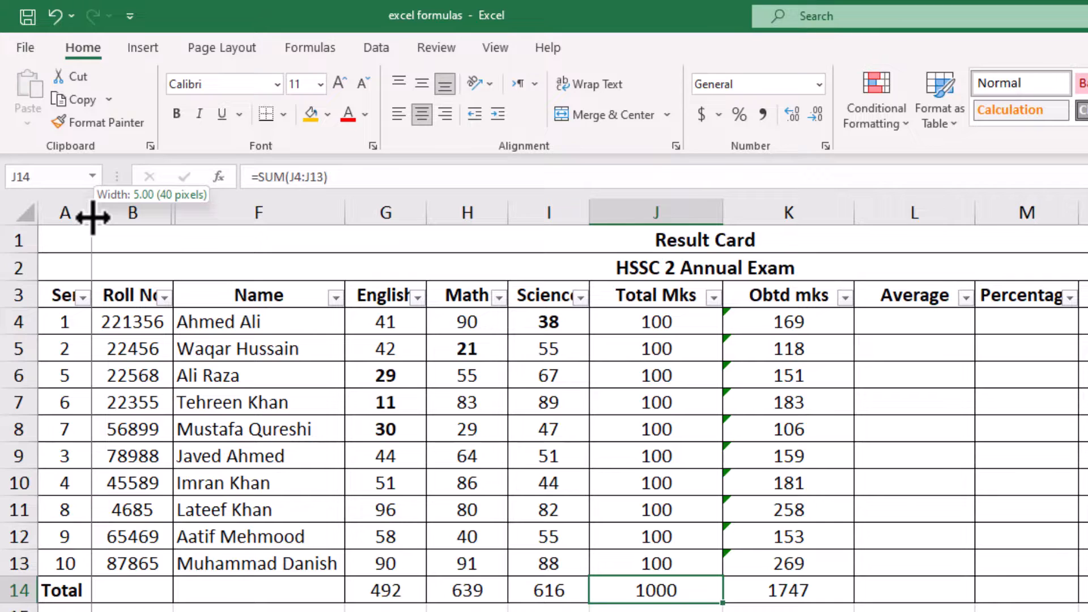
pyautogui.moveTo(93, 217); pyautogui.dragTo(103, 217)
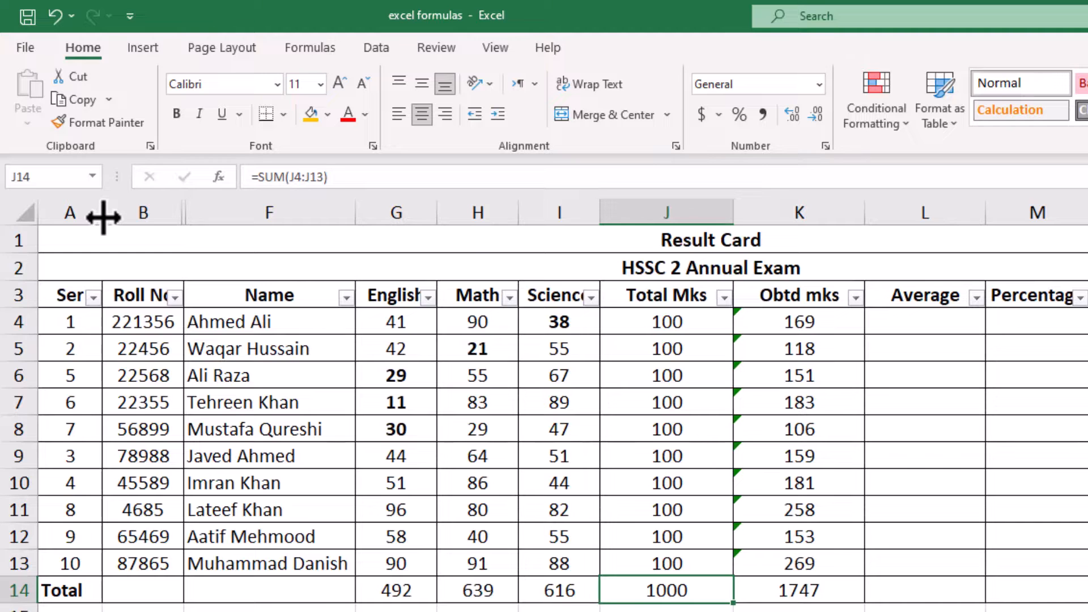
pyautogui.doubleClick(103, 217)
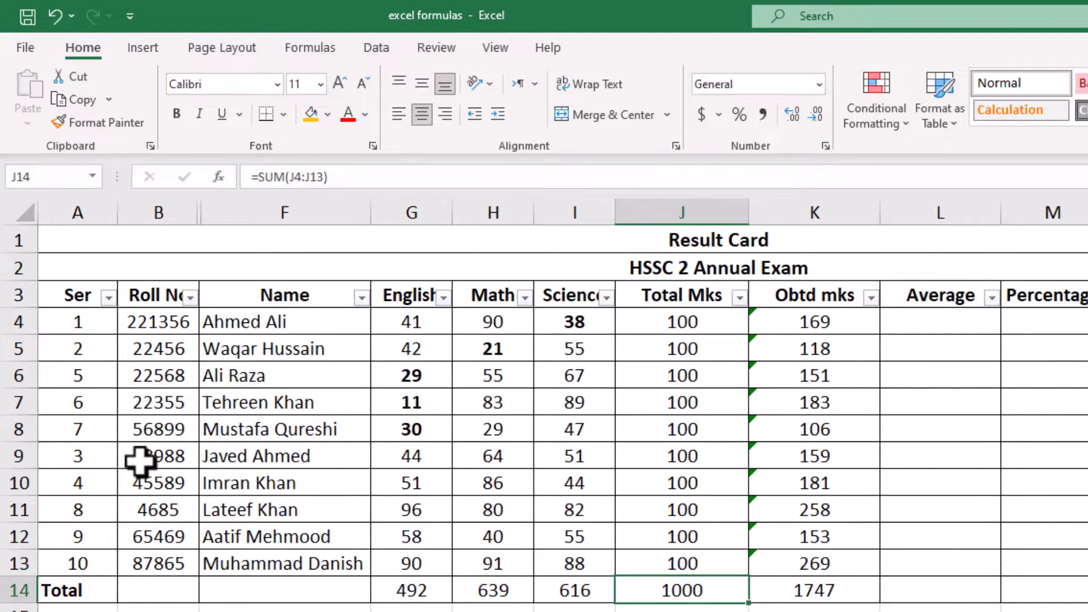
pyautogui.doubleClick(201, 221)
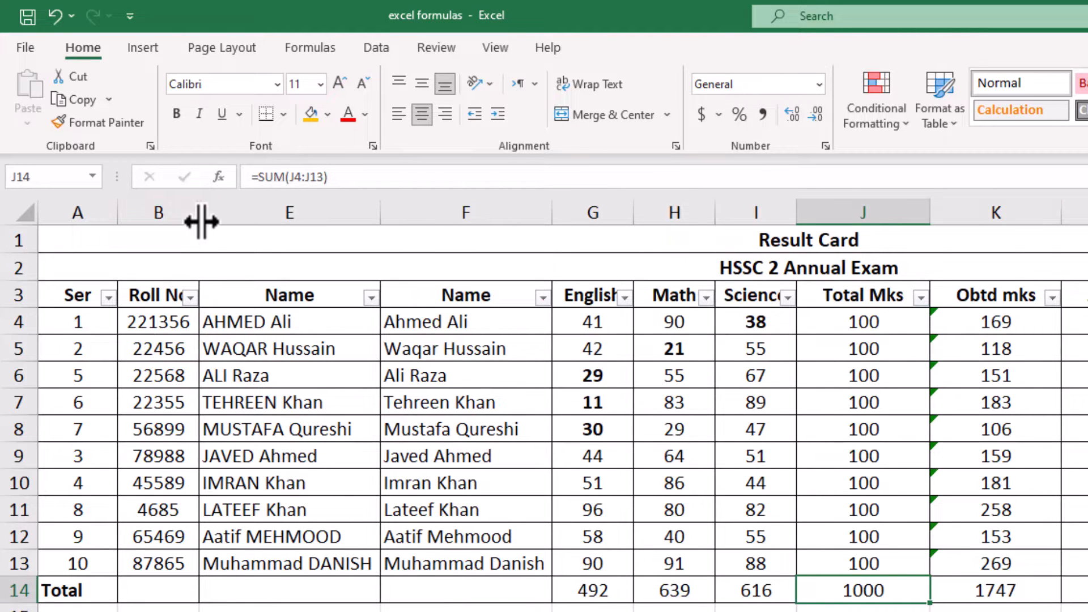
# Autofit the widths of the English, Math, Science and Total Mks columns to their contents
pyautogui.doubleClick(632, 211)
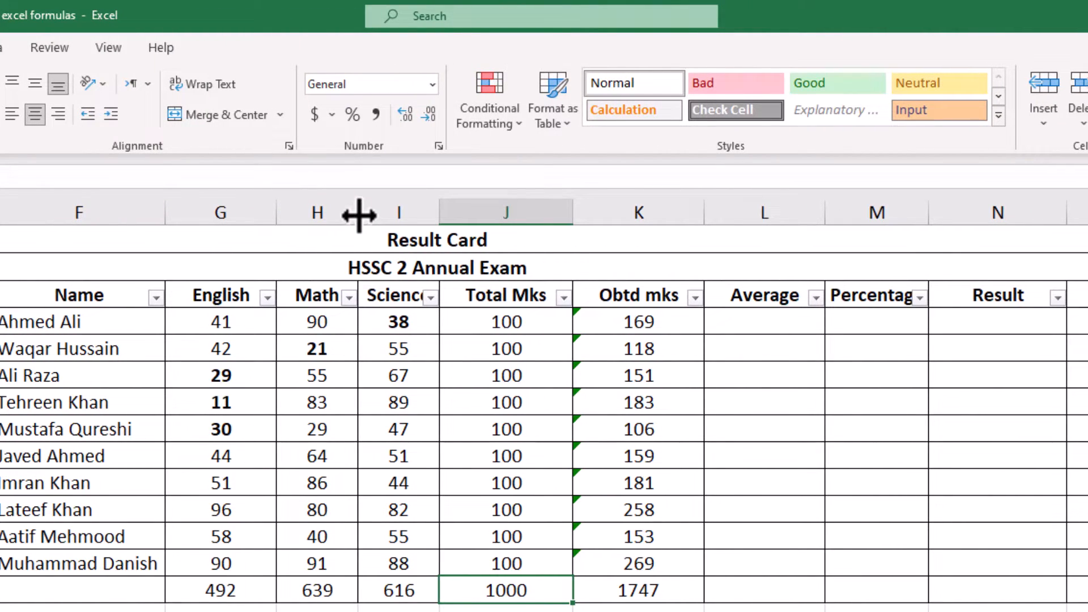
pyautogui.doubleClick(359, 214)
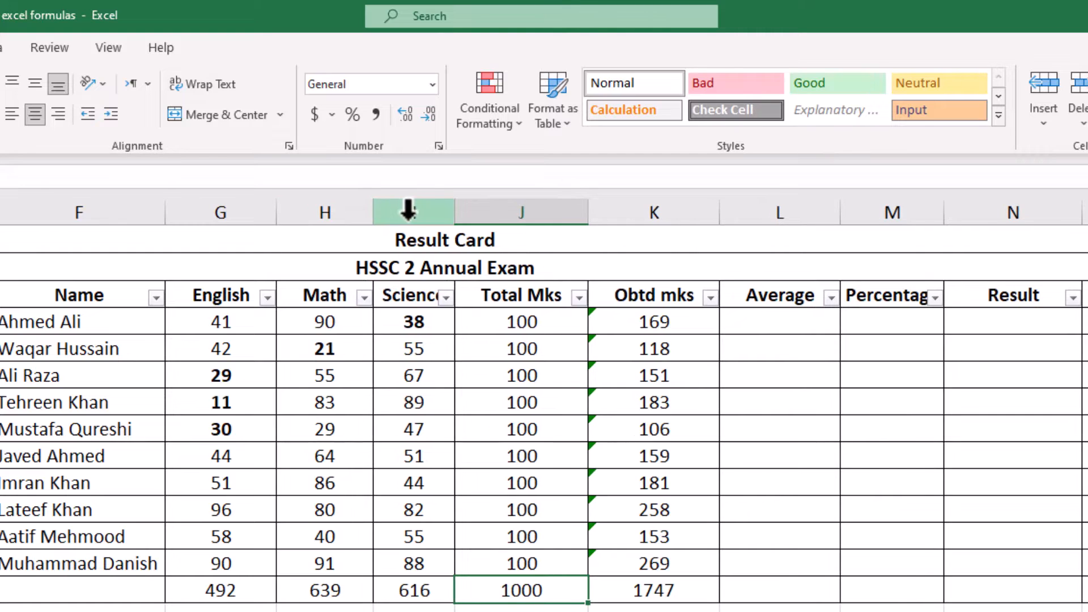
pyautogui.doubleClick(454, 214)
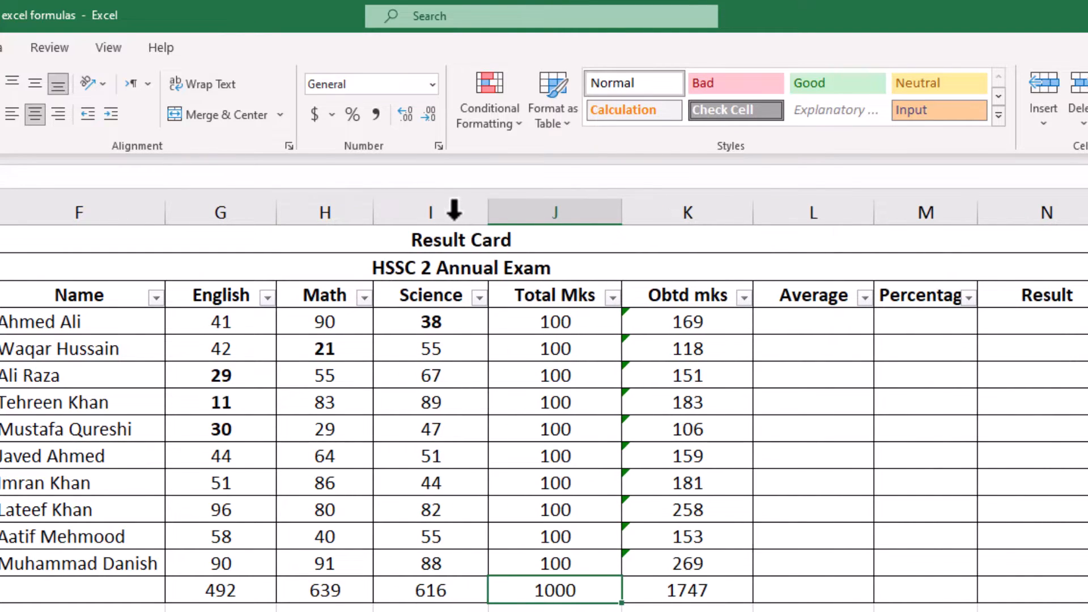
pyautogui.doubleClick(627, 218)
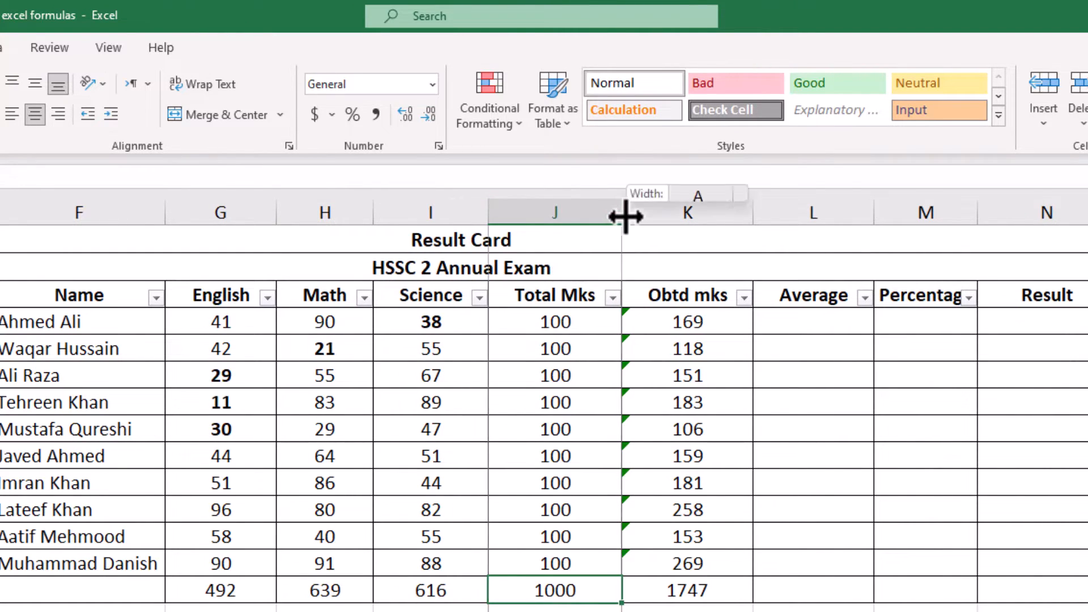